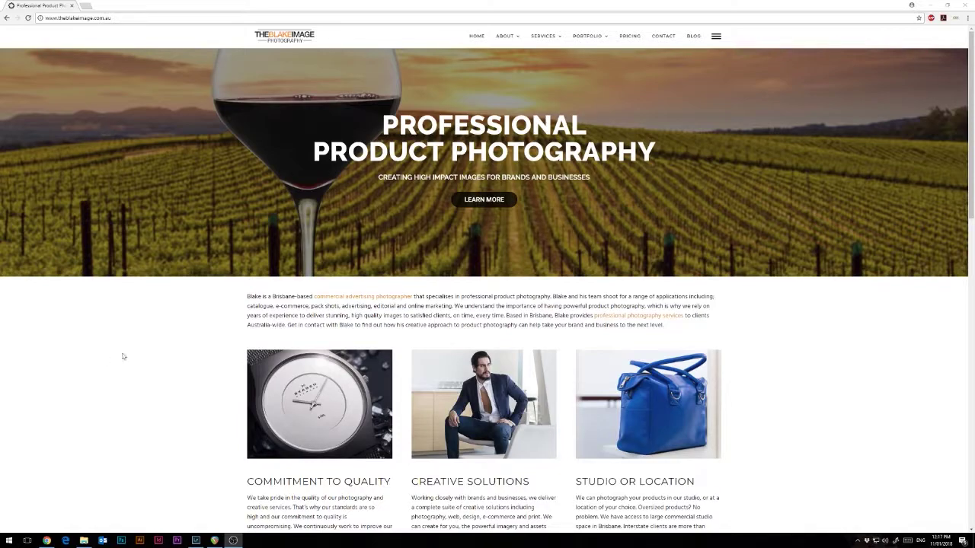
Switch to Lightroom and open the stream photo 008A6382.CR2 in the Develop module
{"action": "left_click", "coordinate": [195, 540]}
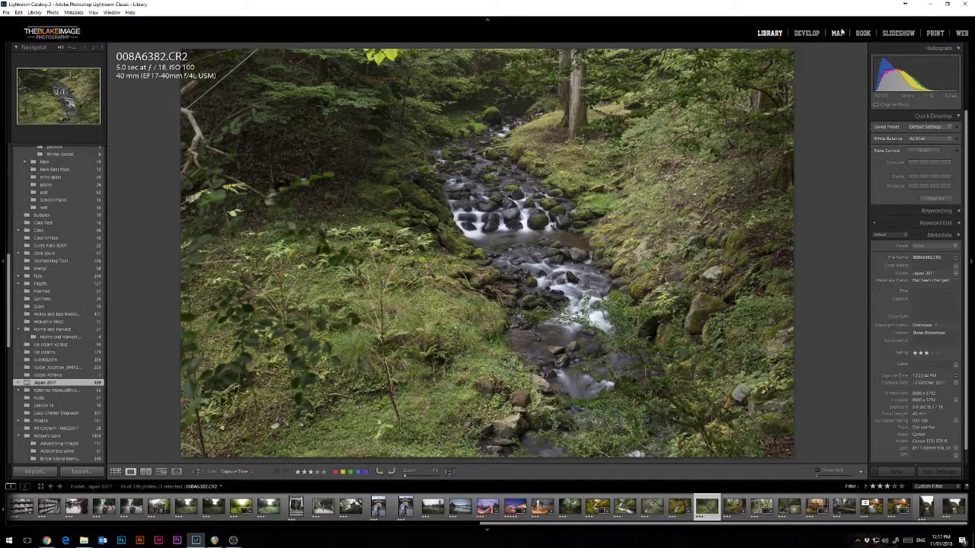
{"action": "left_click", "coordinate": [807, 34]}
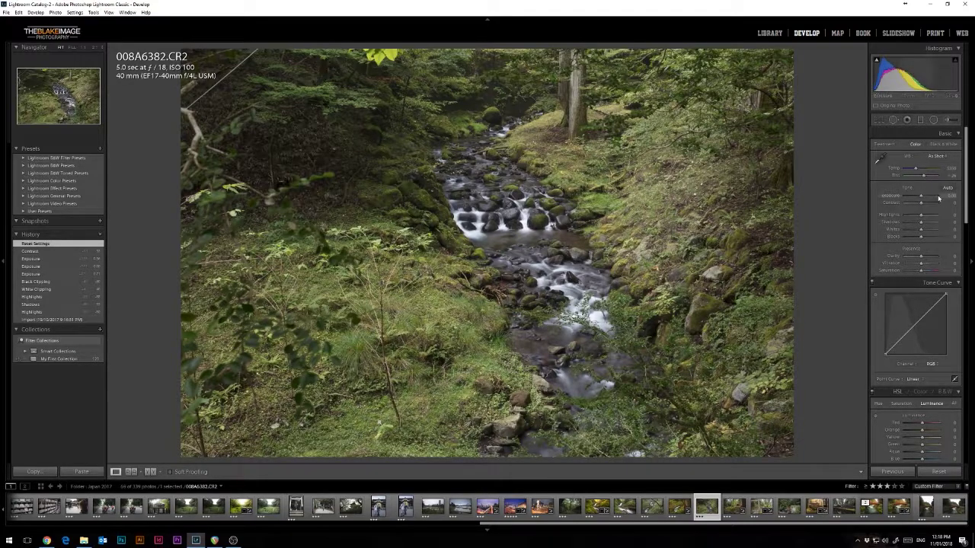
{"action": "mouse_move", "coordinate": [967, 177]}
{"action": "left_mouse_down"}
{"action": "mouse_move", "coordinate": [967, 385]}
{"action": "mouse_move", "coordinate": [967, 178]}
{"action": "left_mouse_up"}
{"action": "left_click", "coordinate": [881, 159]}
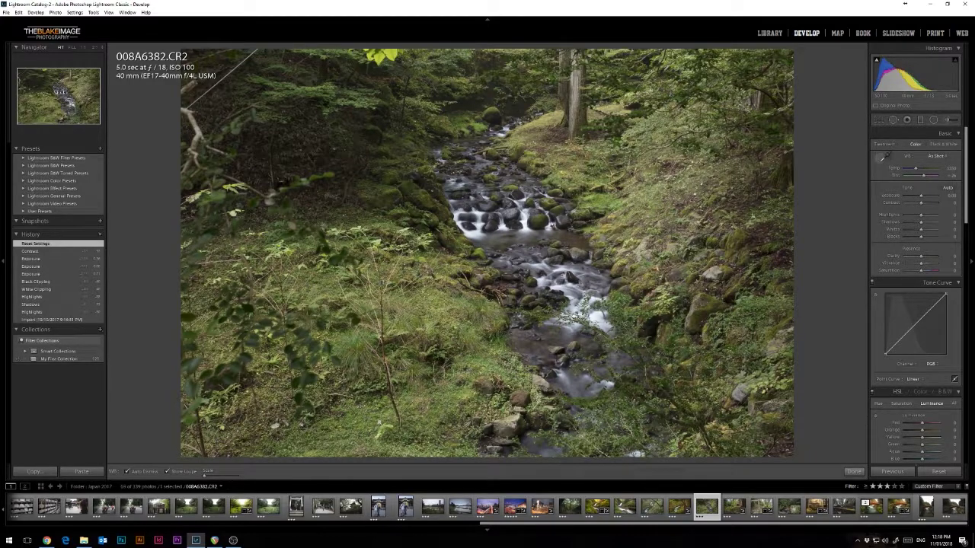
{"action": "left_click", "coordinate": [882, 158]}
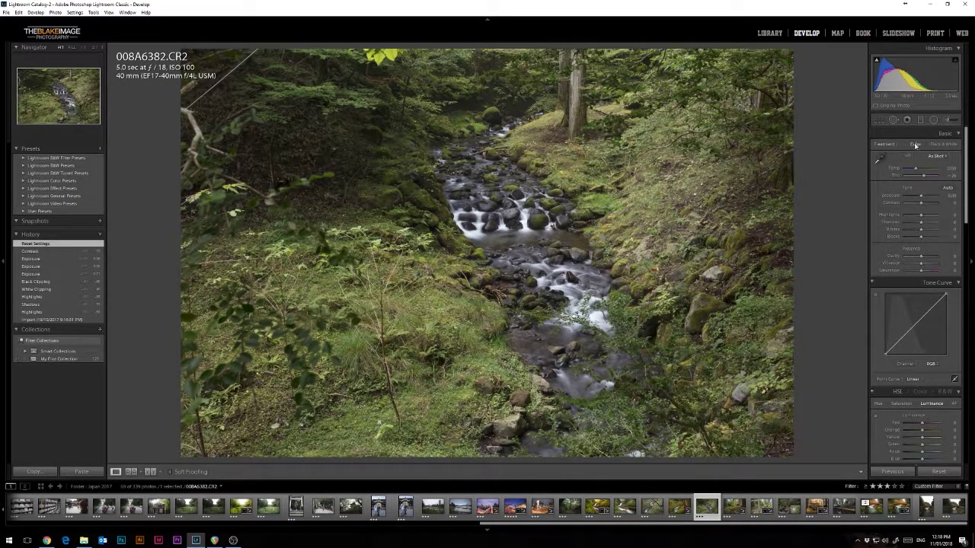
Compare the Cloudy and Shade white balance presets and set the photo's white balance to Cloudy
{"action": "left_click", "coordinate": [937, 156]}
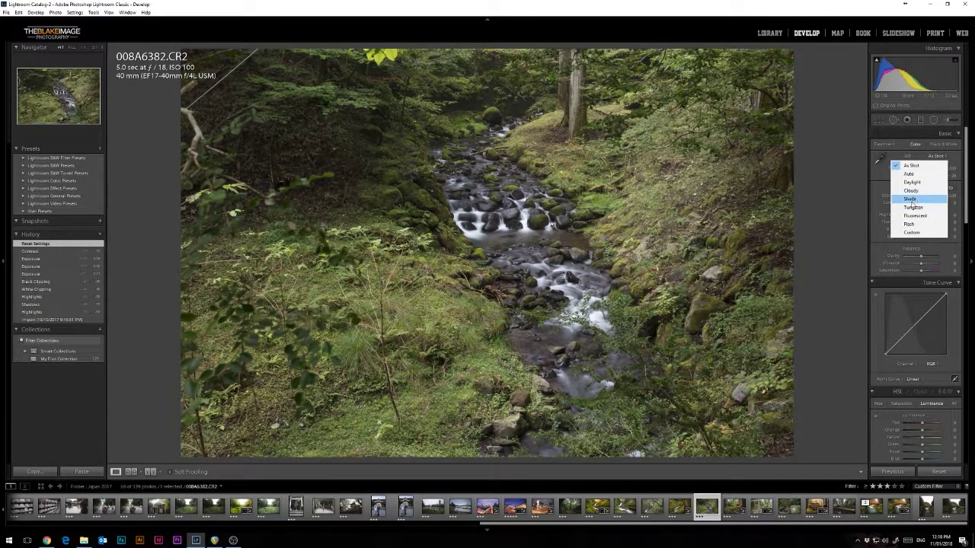
{"action": "left_click", "coordinate": [918, 191]}
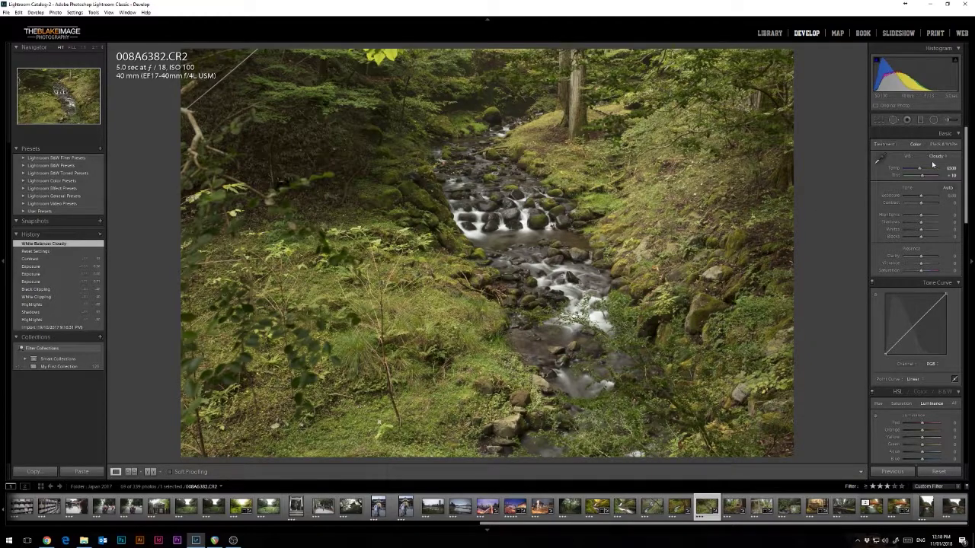
{"action": "left_click", "coordinate": [939, 158]}
{"action": "left_click", "coordinate": [915, 200]}
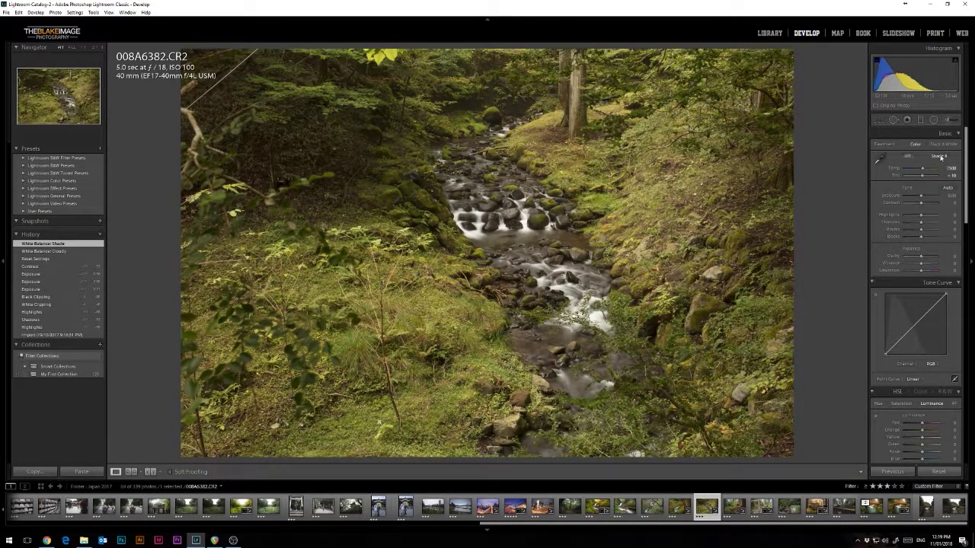
{"action": "left_click", "coordinate": [939, 158]}
{"action": "left_click", "coordinate": [918, 191]}
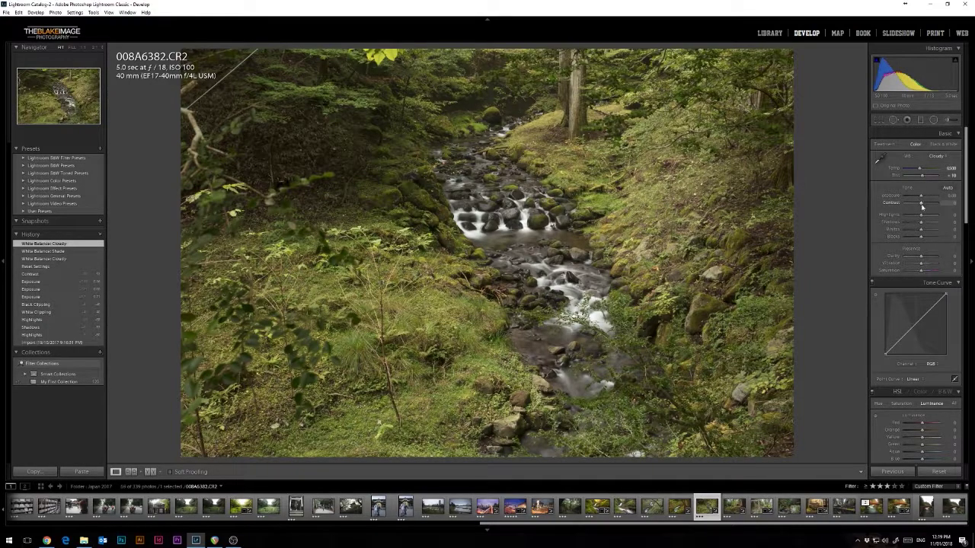
Raise the photo's contrast to +20
{"action": "left_click_drag", "start_coordinate": [921, 204], "coordinate": [924, 205]}
{"action": "left_click", "coordinate": [949, 203]}
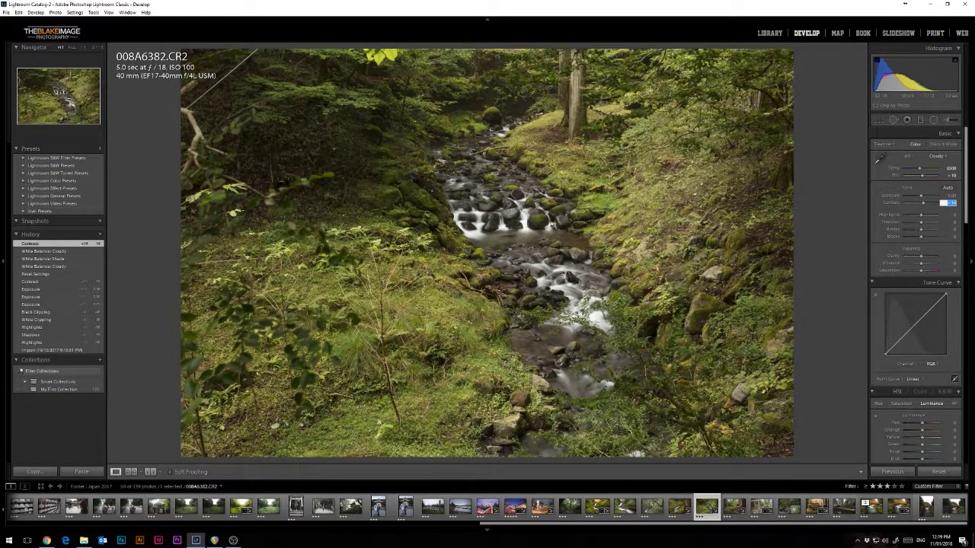
{"action": "type", "text": "120"}
{"action": "key", "text": "Return"}
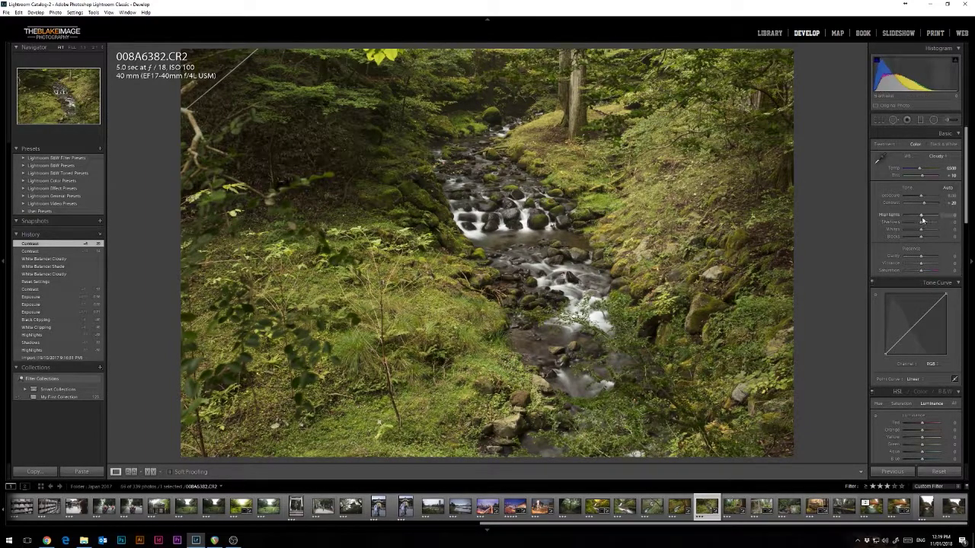
Lower the highlights to -90 and raise the shadows to +90
{"action": "mouse_move", "coordinate": [921, 218]}
{"action": "left_mouse_down"}
{"action": "mouse_move", "coordinate": [901, 218]}
{"action": "mouse_move", "coordinate": [938, 226]}
{"action": "left_mouse_up"}
{"action": "left_click", "coordinate": [950, 222]}
{"action": "type", "text": "+90"}
{"action": "key", "text": "Return"}
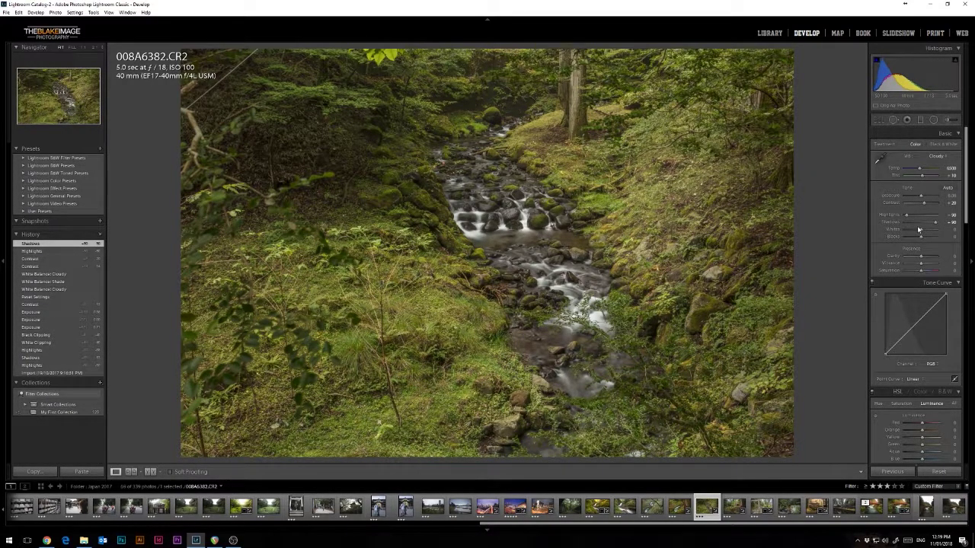
Raise the whites to +31 while checking the highlight clipping preview
{"action": "key", "text": "alt"}
{"action": "mouse_move", "coordinate": [922, 233]}
{"action": "left_mouse_down"}
{"action": "mouse_move", "coordinate": [937, 233]}
{"action": "mouse_move", "coordinate": [913, 233]}
{"action": "mouse_move", "coordinate": [933, 234]}
{"action": "left_mouse_up"}
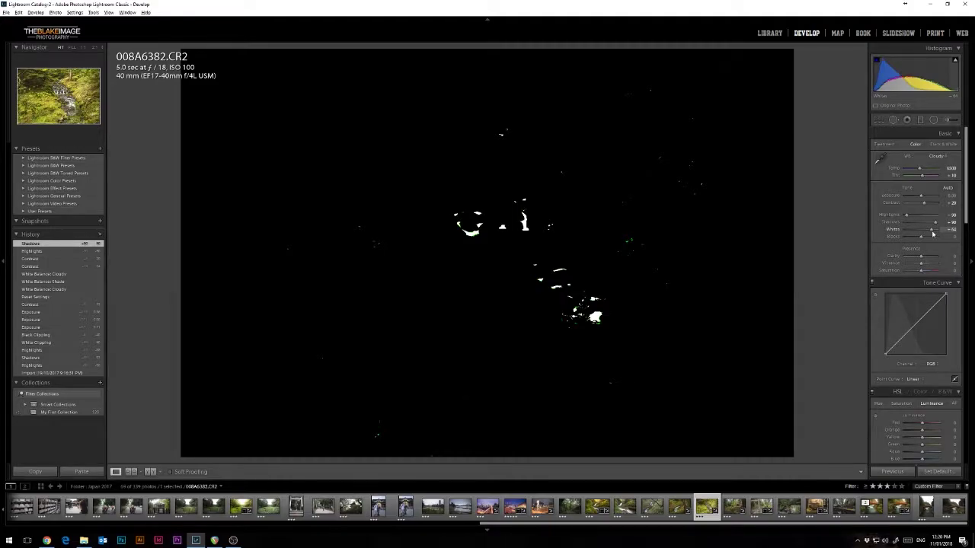
{"action": "left_click_drag", "start_coordinate": [932, 233], "coordinate": [927, 237]}
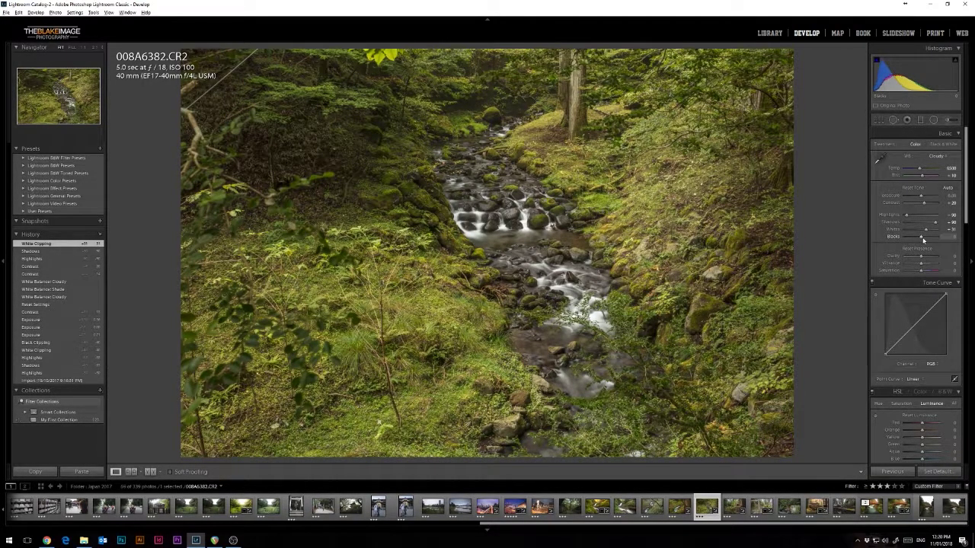
Lower the blacks to -25, using the shadow clipping preview as a guide
{"action": "mouse_move", "coordinate": [922, 237]}
{"action": "left_mouse_down"}
{"action": "mouse_move", "coordinate": [906, 248]}
{"action": "mouse_move", "coordinate": [919, 251]}
{"action": "mouse_move", "coordinate": [903, 251]}
{"action": "mouse_move", "coordinate": [918, 244]}
{"action": "left_mouse_up"}
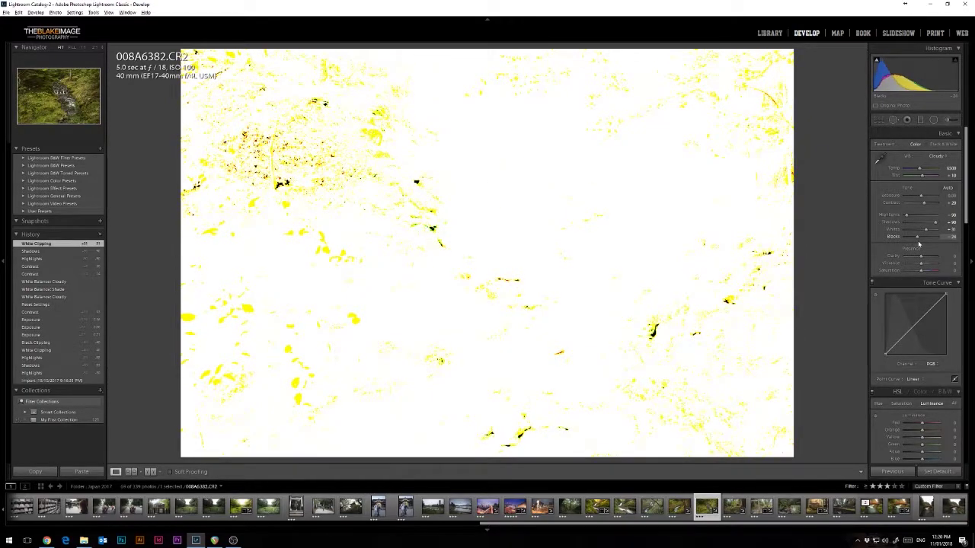
{"action": "left_click_drag", "start_coordinate": [919, 242], "coordinate": [918, 242]}
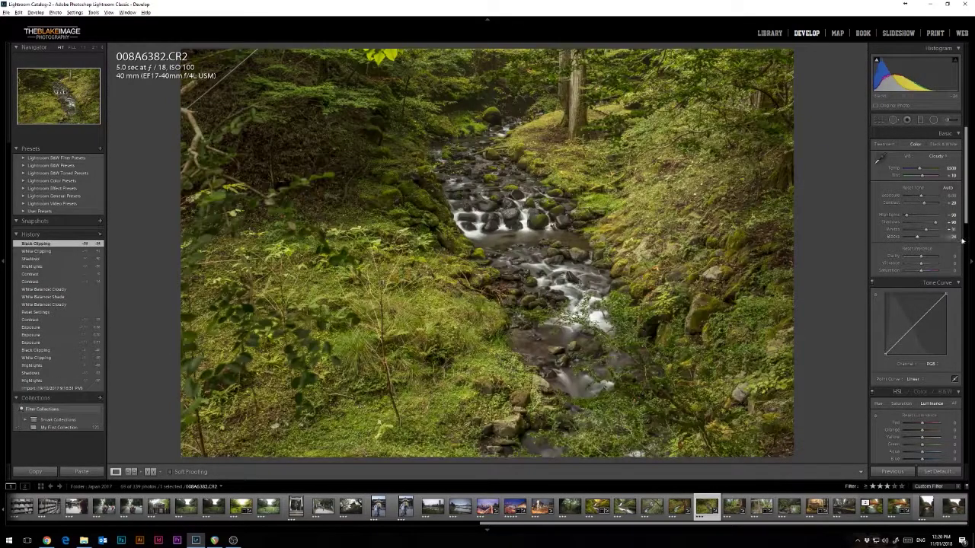
{"action": "type", "text": "5"}
{"action": "key", "text": "Return"}
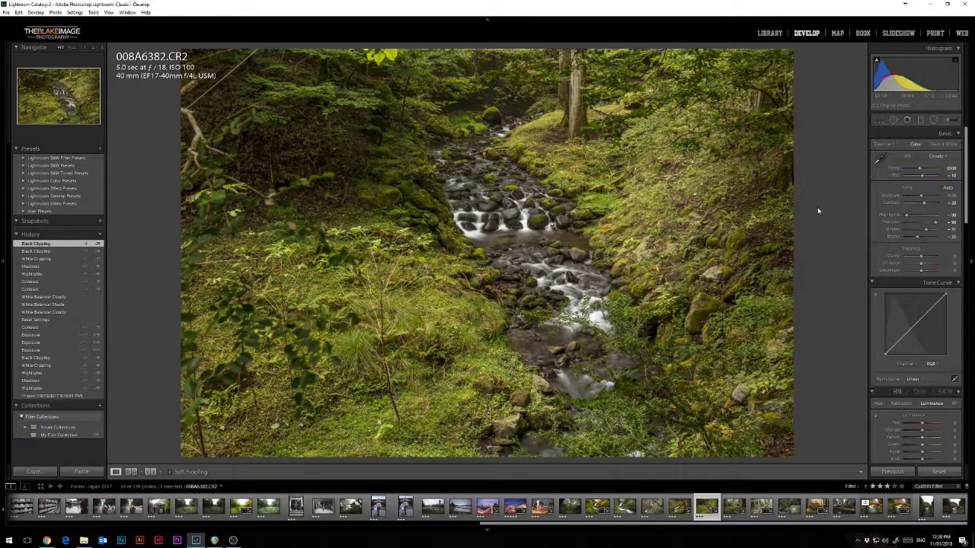
Compare the edited photo with its original version by toggling the before view several times
{"action": "key", "text": "backslash"}
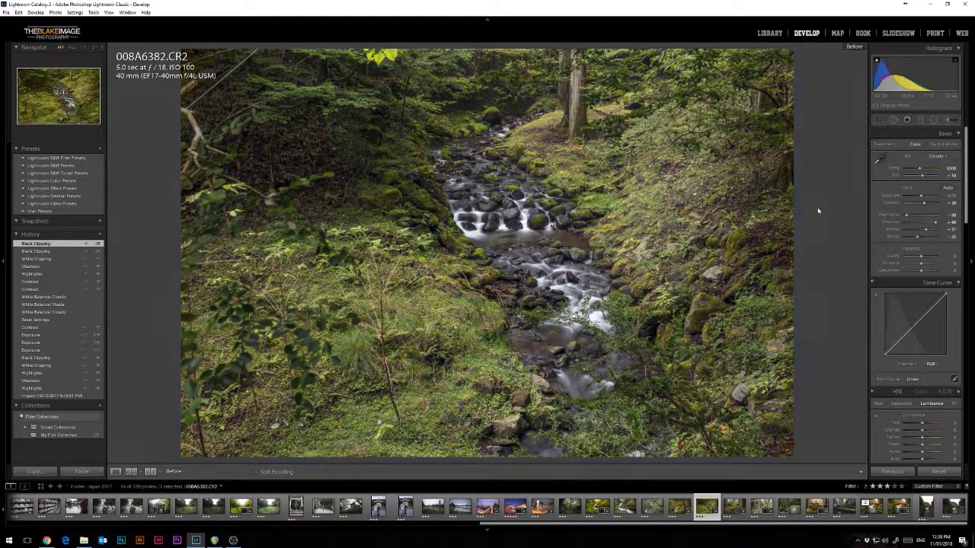
{"action": "key", "text": "backslash"}
{"action": "key", "text": "backslash"}
{"action": "key", "text": "backslash"}
{"action": "key", "text": "backslash"}
{"action": "key", "text": "backslash"}
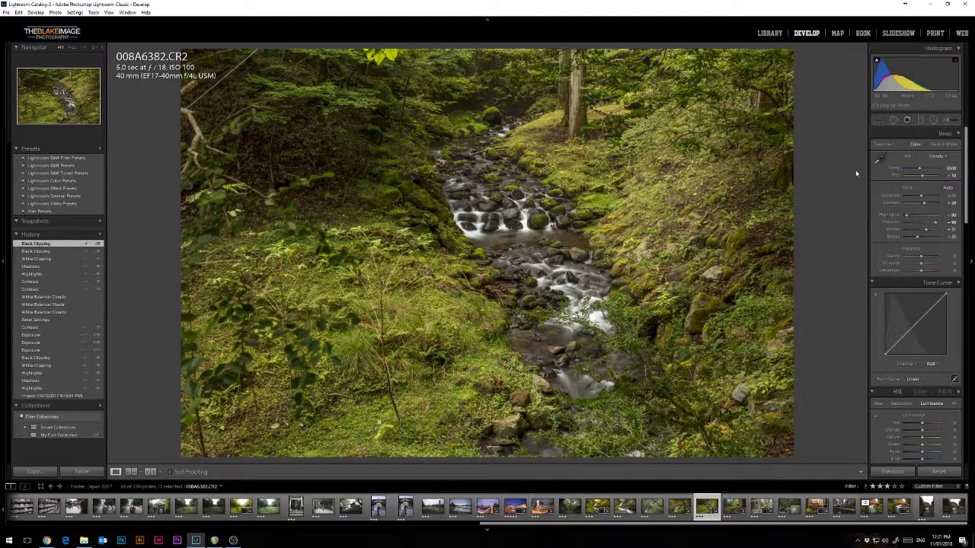
Set the photo's clarity to +20 and its vibrance to +10
{"action": "left_click", "coordinate": [950, 256]}
{"action": "type", "text": "25"}
{"action": "key", "text": "Return"}
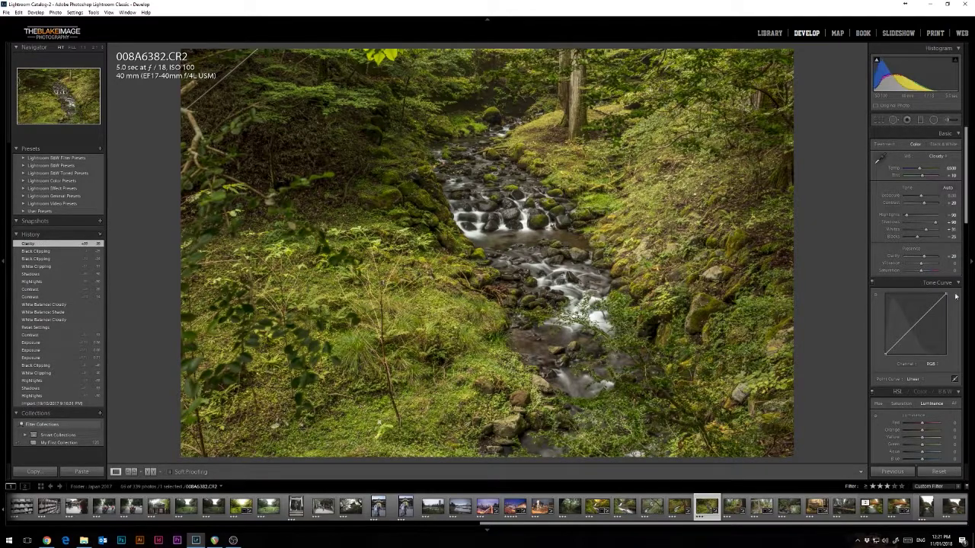
{"action": "left_click_drag", "start_coordinate": [921, 264], "coordinate": [923, 264]}
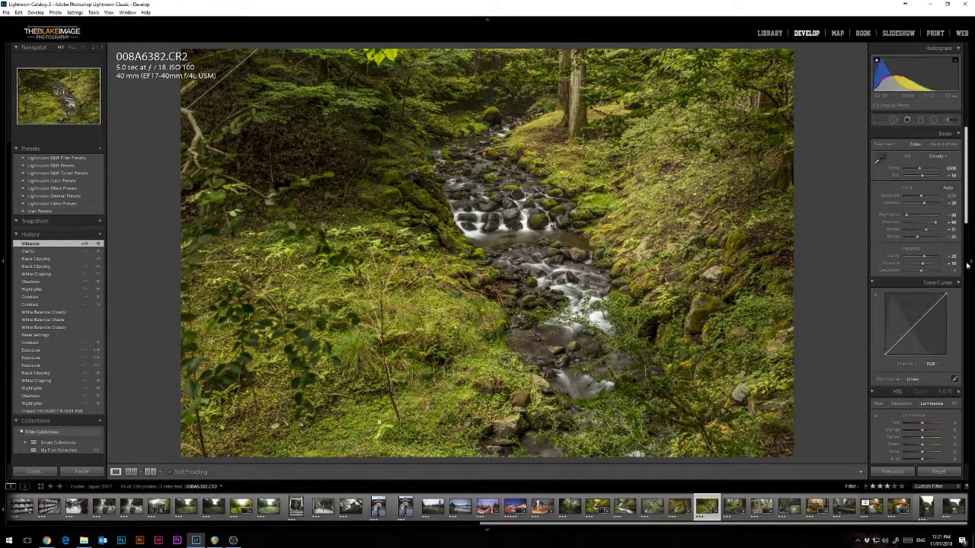
Try different saturation strengths and set the photo's saturation to +10
{"action": "left_click", "coordinate": [949, 270]}
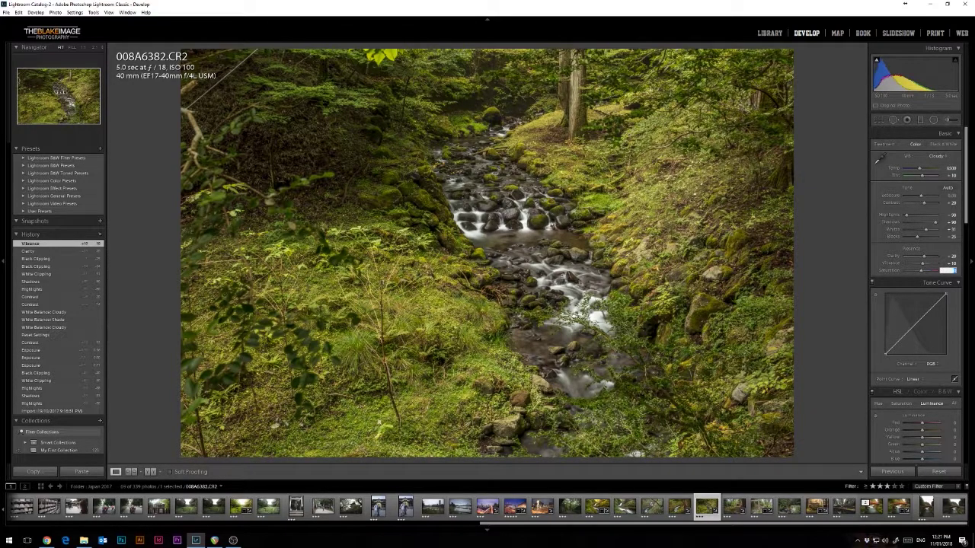
{"action": "type", "text": "5"}
{"action": "key", "text": "Return"}
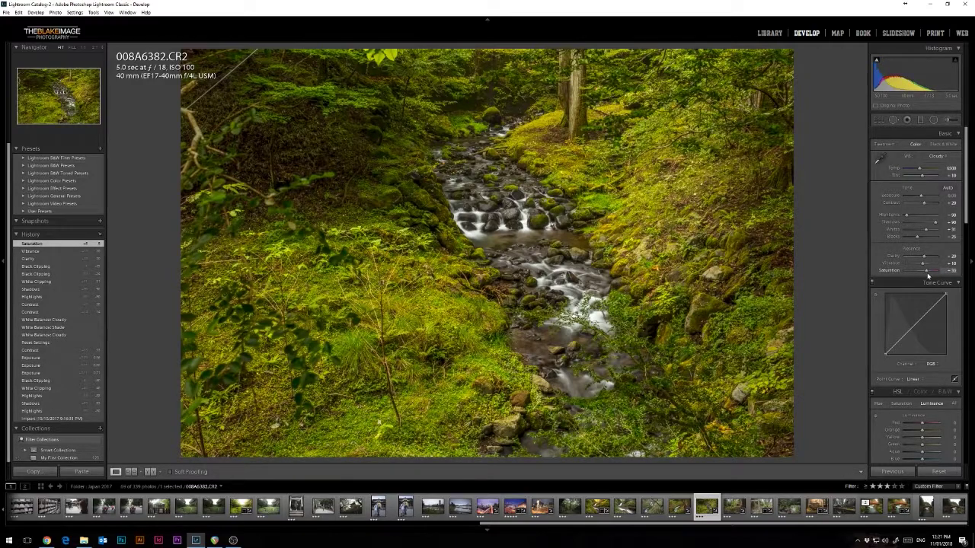
{"action": "left_click_drag", "start_coordinate": [925, 272], "coordinate": [923, 272]}
{"action": "left_click", "coordinate": [951, 271]}
{"action": "type", "text": "10"}
{"action": "key", "text": "Return"}
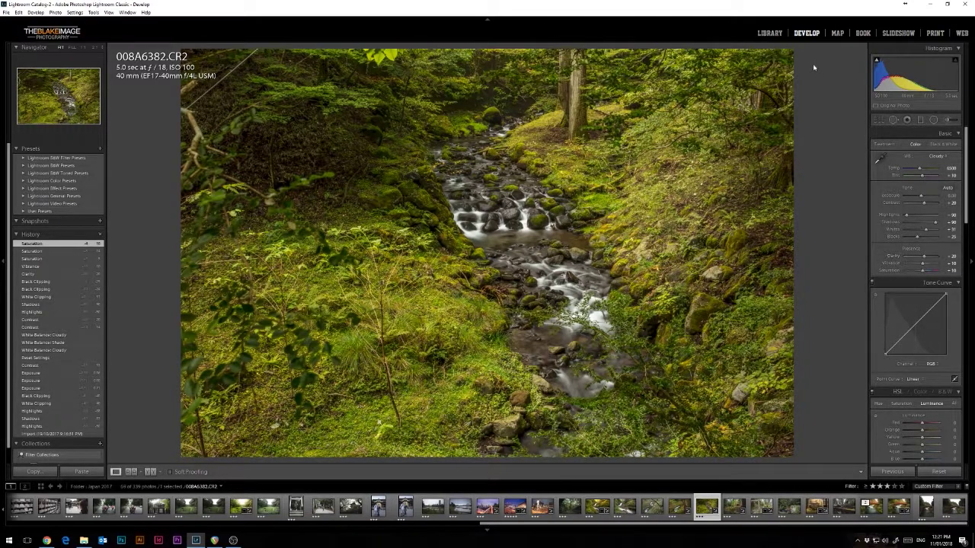
Try an S-shaped RGB tone curve with darker shadows and brighter highlights, and delete both control points again
{"action": "scroll", "coordinate": [955, 297], "scroll_direction": "down", "scroll_amount": 3}
{"action": "scroll", "coordinate": [955, 297], "scroll_direction": "up", "scroll_amount": 3}
{"action": "left_click_drag", "start_coordinate": [900, 340], "coordinate": [903, 344]}
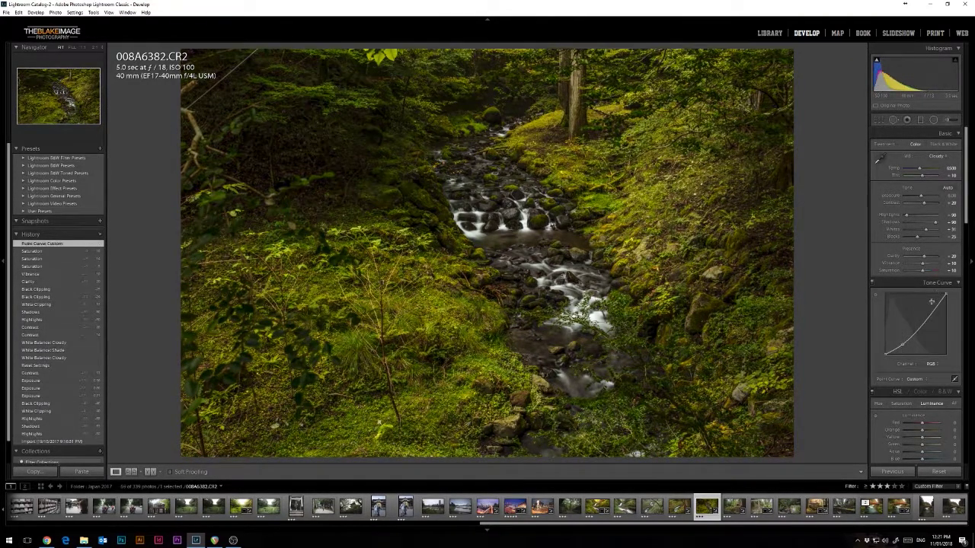
{"action": "left_click_drag", "start_coordinate": [931, 314], "coordinate": [930, 308]}
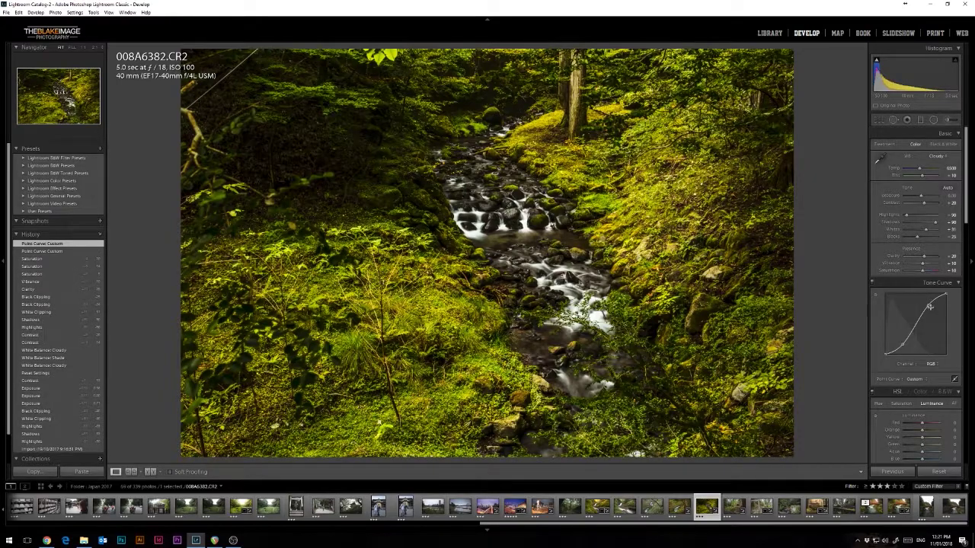
{"action": "right_click", "coordinate": [929, 307]}
{"action": "left_click", "coordinate": [932, 310]}
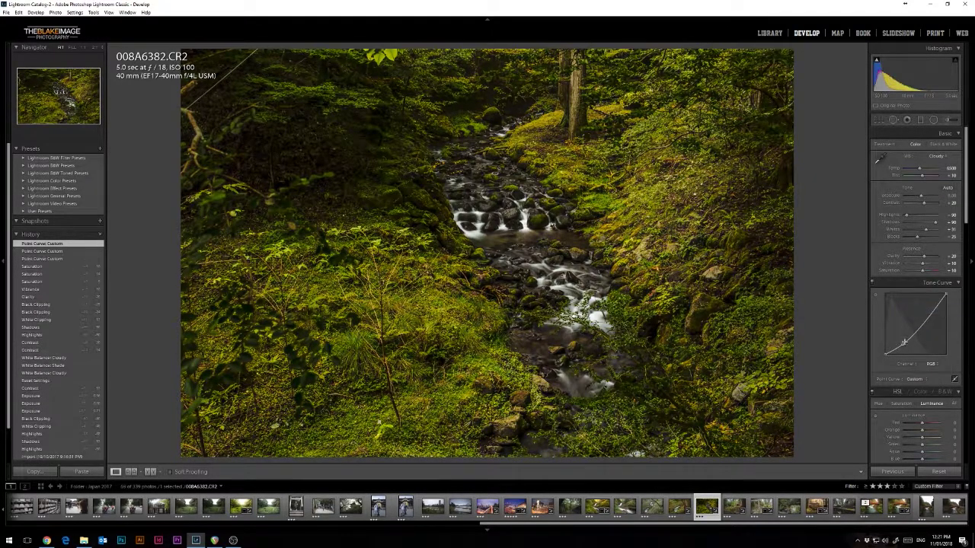
{"action": "right_click", "coordinate": [903, 348]}
{"action": "left_click", "coordinate": [930, 351]}
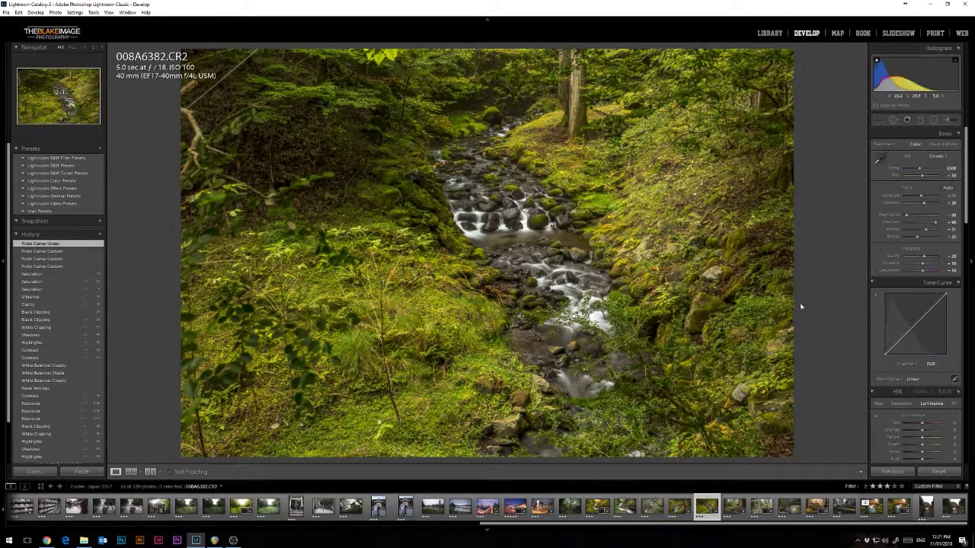
Increase the sharpening amount to 40 in the detail settings
{"action": "scroll", "coordinate": [903, 229], "scroll_direction": "down", "scroll_amount": 3}
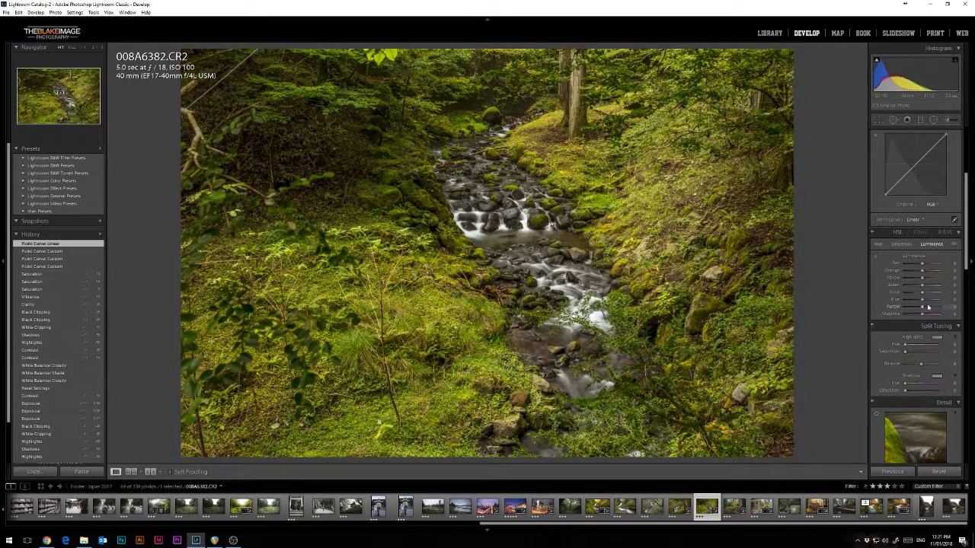
{"action": "scroll", "coordinate": [925, 309], "scroll_direction": "down", "scroll_amount": 2}
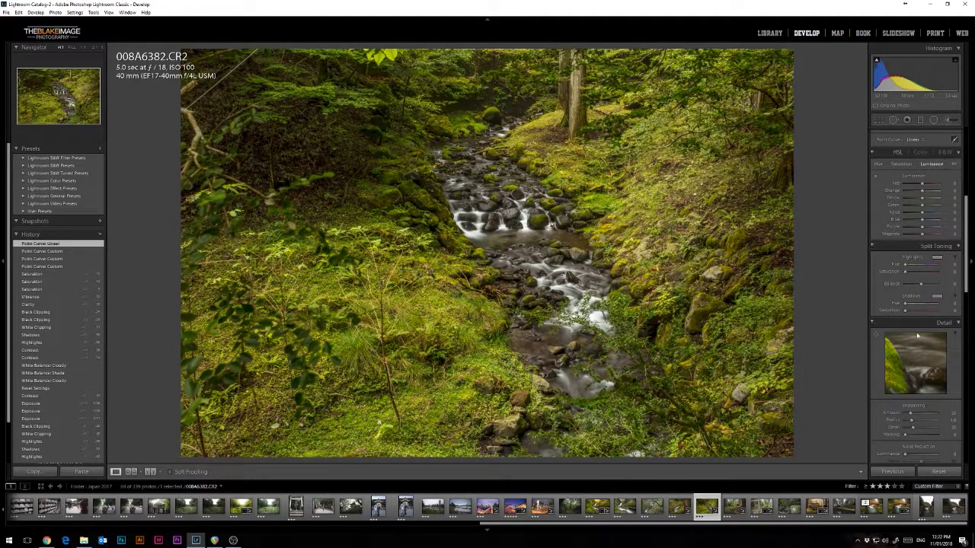
{"action": "scroll", "coordinate": [918, 316], "scroll_direction": "down", "scroll_amount": 3}
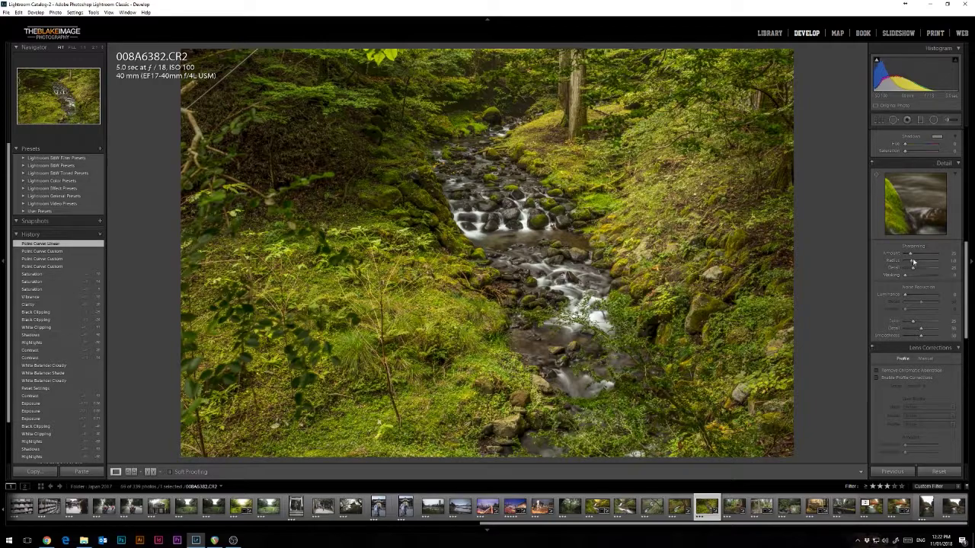
{"action": "mouse_move", "coordinate": [911, 254]}
{"action": "left_mouse_down"}
{"action": "mouse_move", "coordinate": [935, 256]}
{"action": "mouse_move", "coordinate": [913, 255]}
{"action": "left_mouse_up"}
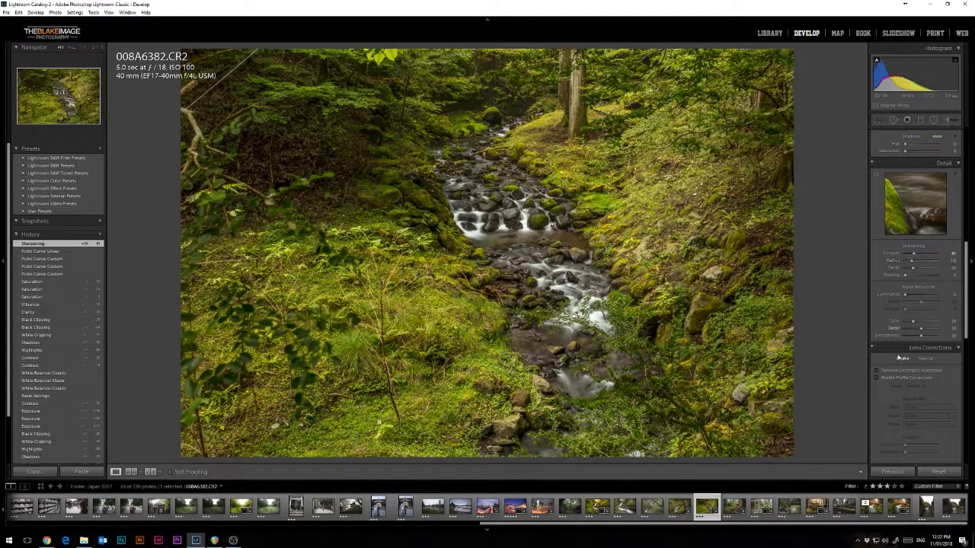
Turn on chromatic aberration removal and profile corrections for the photo's lens
{"action": "scroll", "coordinate": [926, 343], "scroll_direction": "down", "scroll_amount": 3}
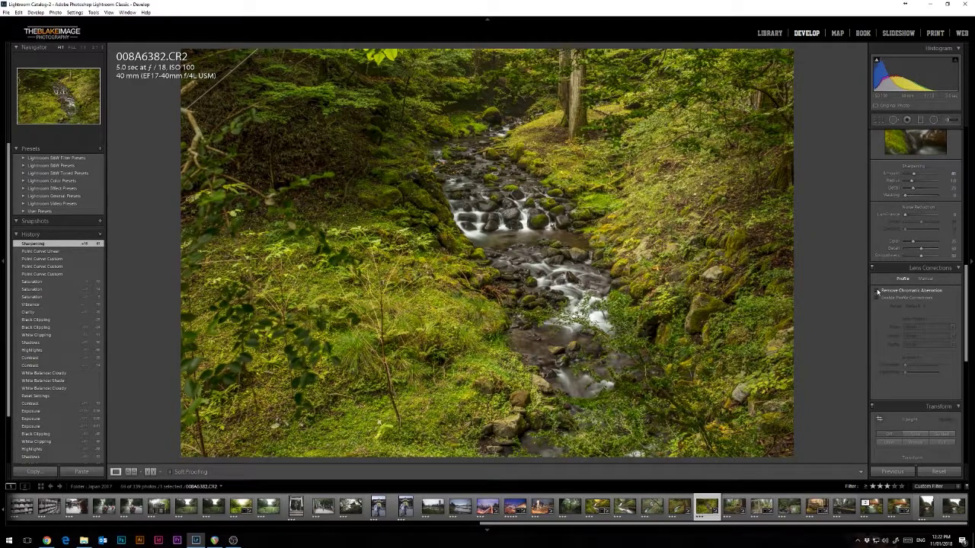
{"action": "scroll", "coordinate": [878, 292], "scroll_direction": "up", "scroll_amount": 2}
{"action": "scroll", "coordinate": [879, 346], "scroll_direction": "down", "scroll_amount": 2}
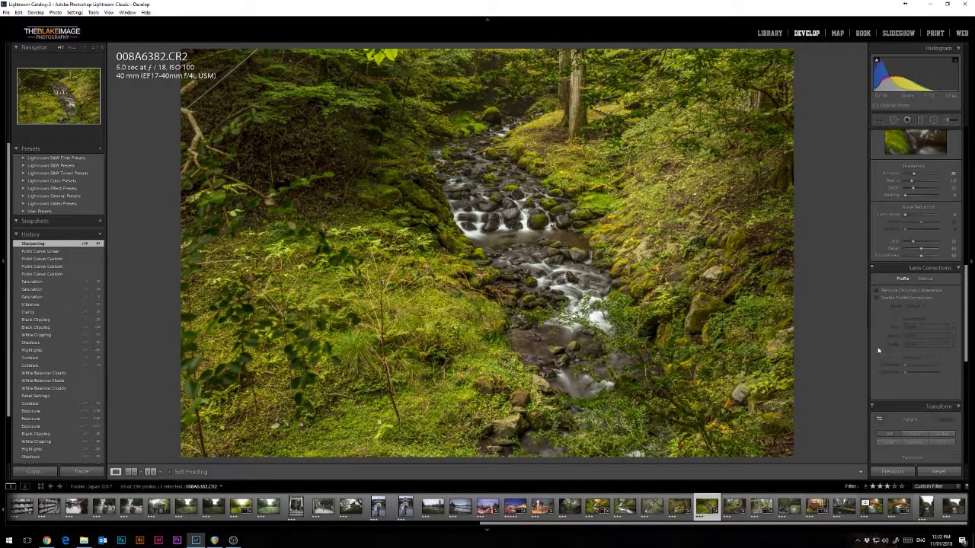
{"action": "left_click", "coordinate": [878, 293]}
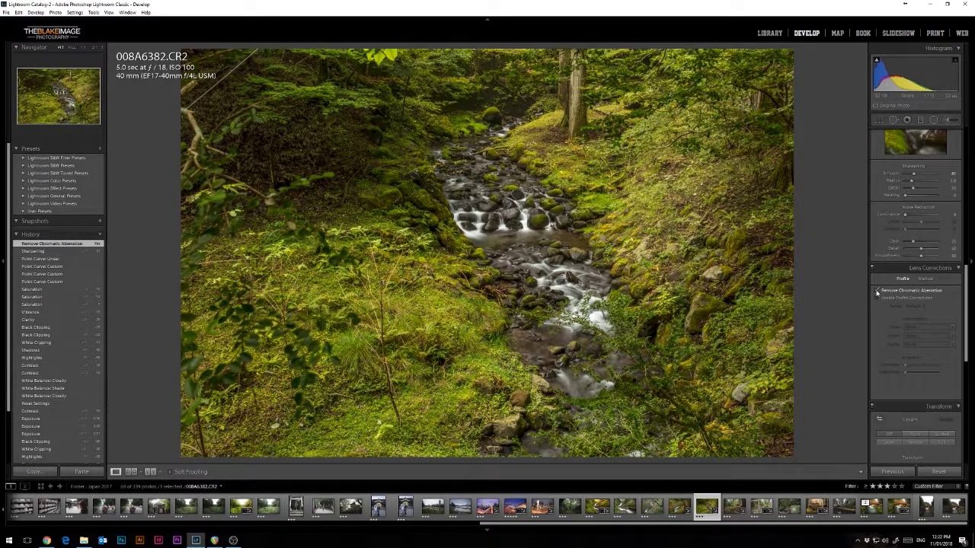
{"action": "left_click", "coordinate": [877, 298]}
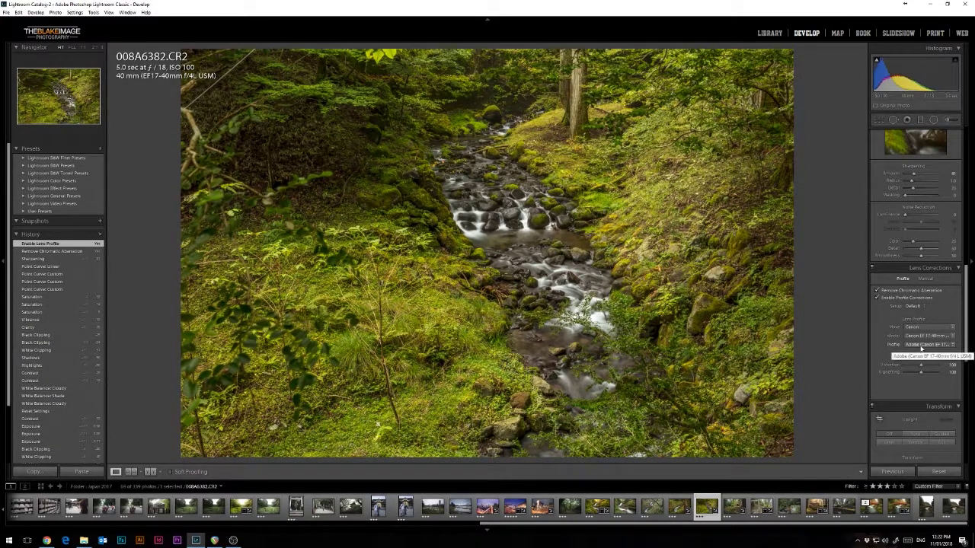
Compare the photo with lens profile corrections off and on, and look through the available lens makes without changing Canon
{"action": "left_click", "coordinate": [877, 297]}
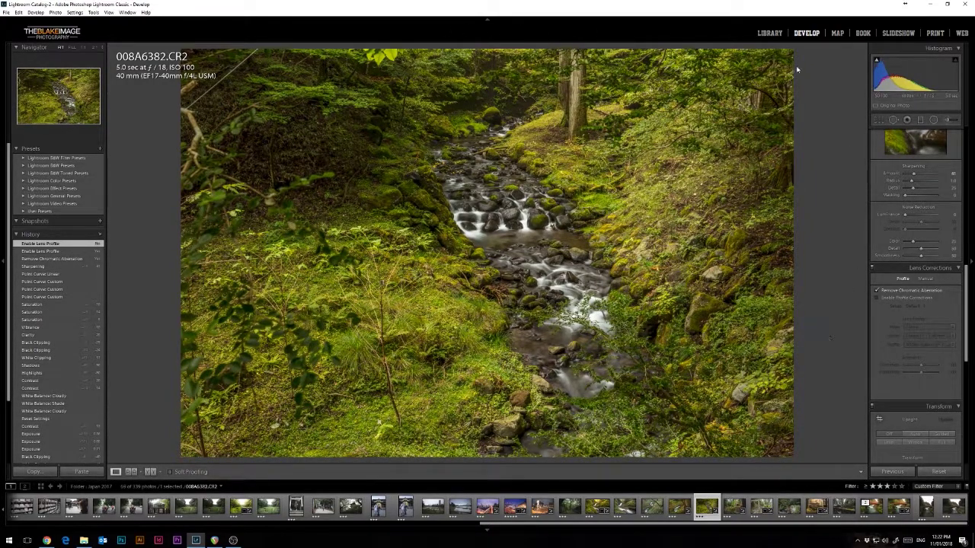
{"action": "left_click", "coordinate": [876, 297]}
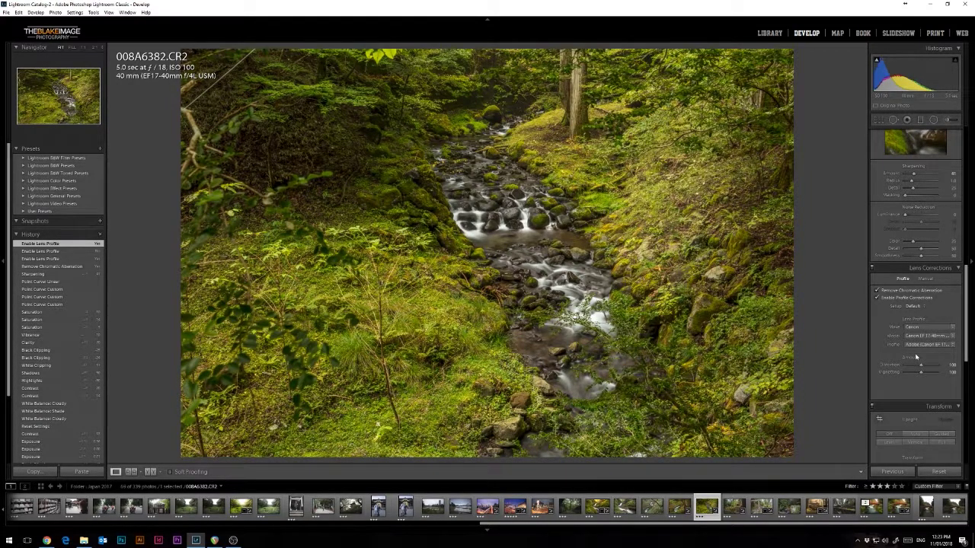
{"action": "left_click", "coordinate": [950, 327]}
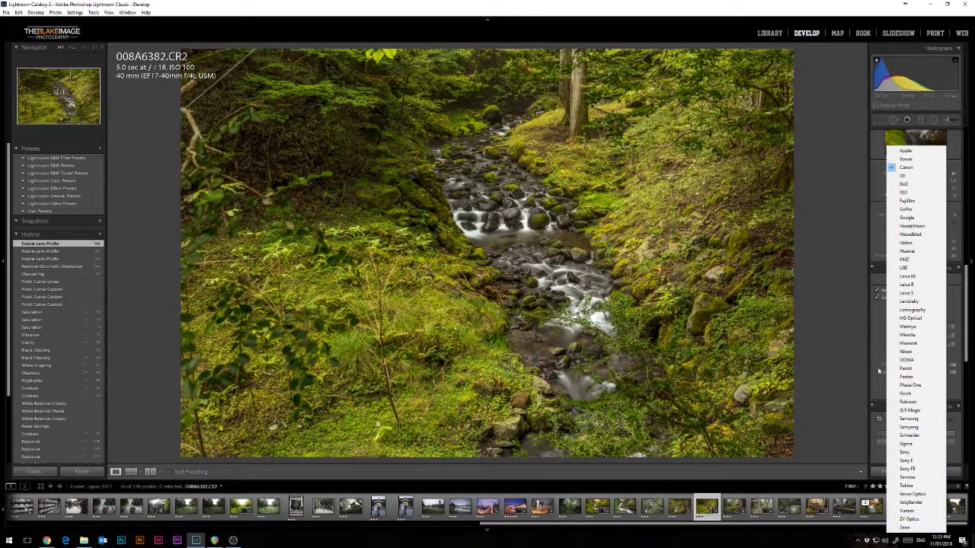
{"action": "left_click", "coordinate": [879, 336]}
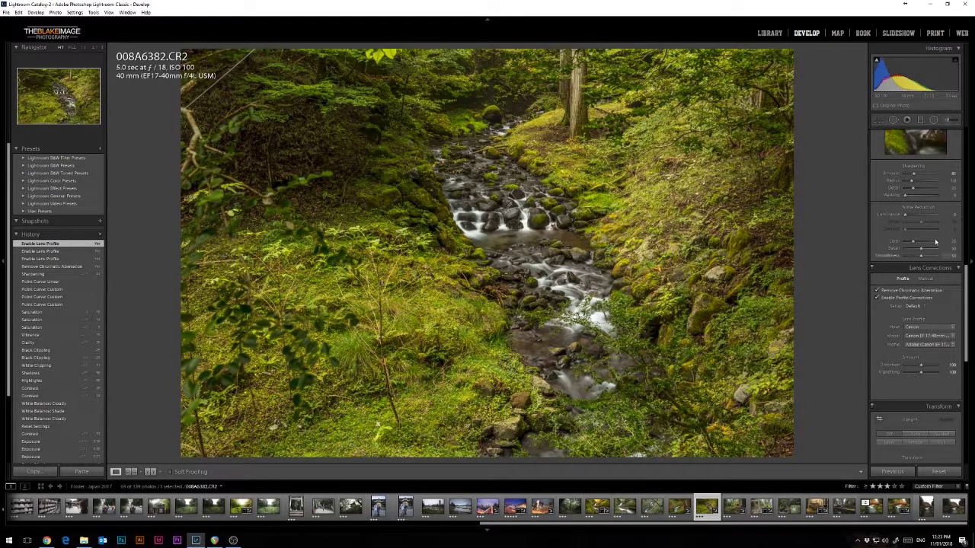
Try cropping a strip off the bottom of the photo, and restore the full frame
{"action": "left_click_drag", "start_coordinate": [963, 325], "coordinate": [963, 153]}
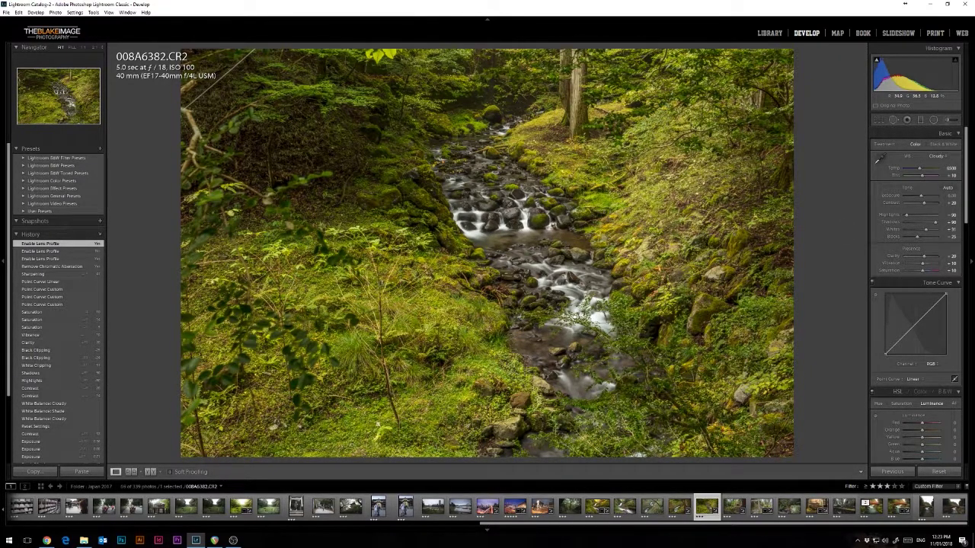
{"action": "left_click", "coordinate": [879, 123]}
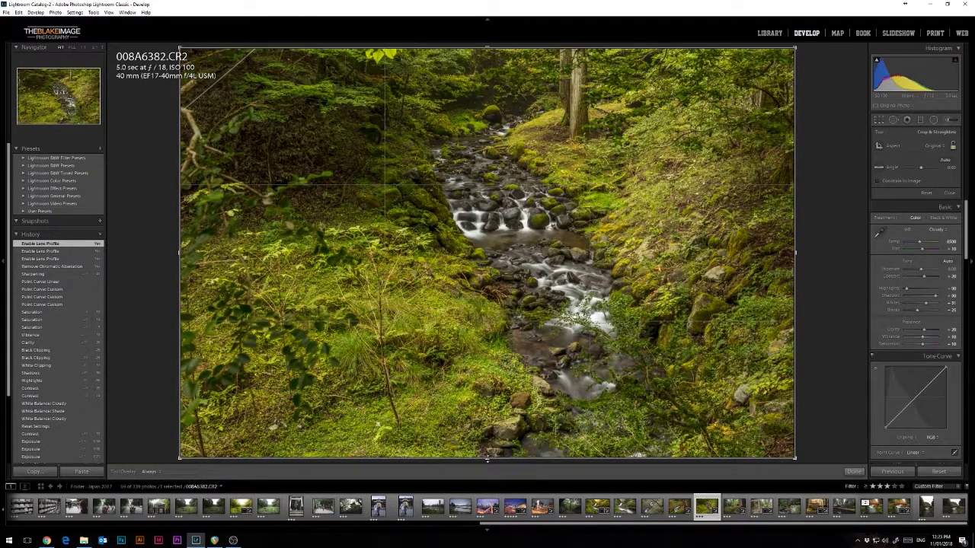
{"action": "left_click_drag", "start_coordinate": [488, 459], "coordinate": [490, 435]}
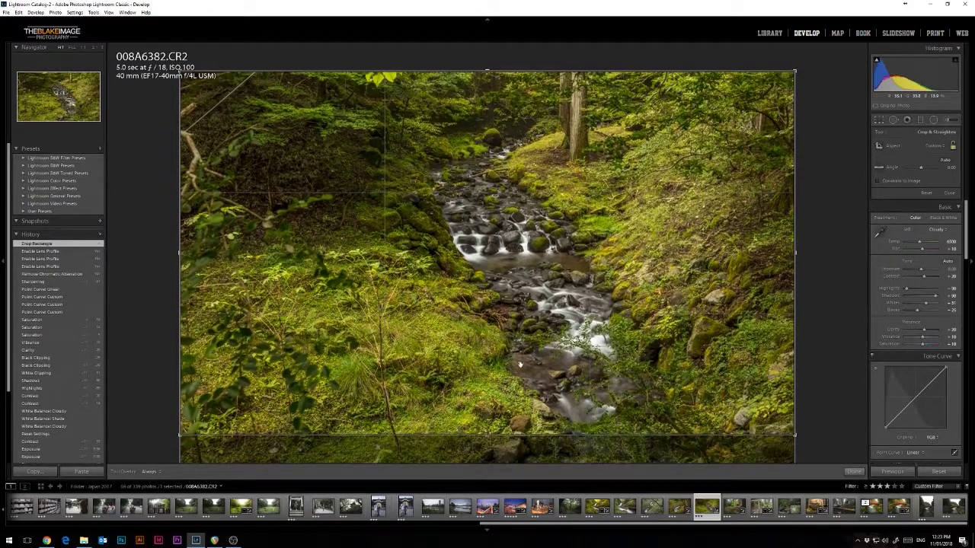
{"action": "left_click", "coordinate": [879, 123]}
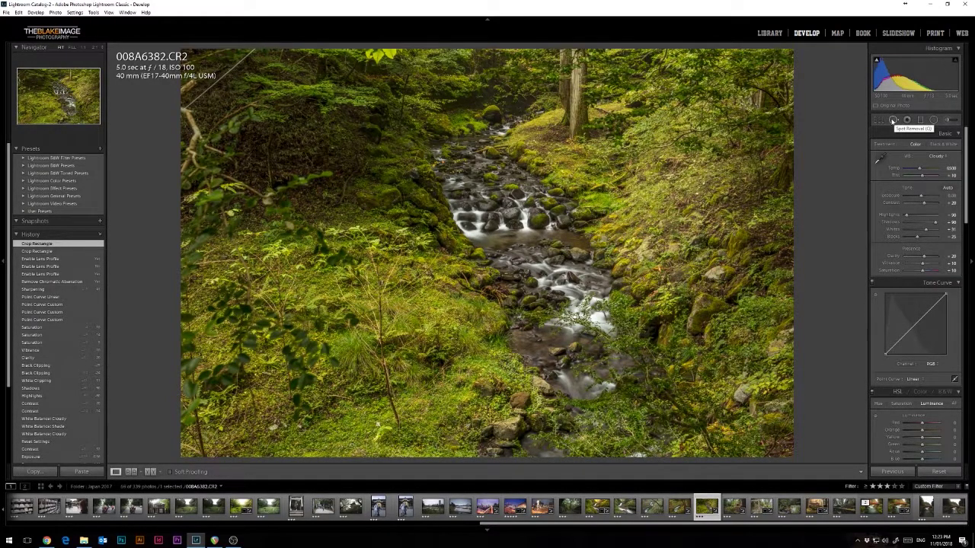
Heal the diagonal twig in the photo's upper-left corner with a Spot Removal stroke, sampling from the foliage right beside it
{"action": "left_click", "coordinate": [894, 120]}
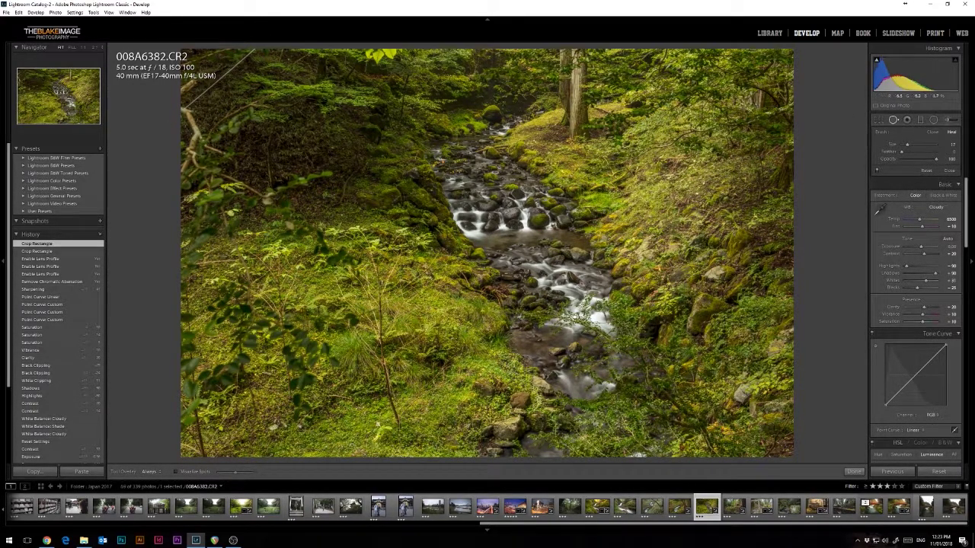
{"action": "scroll", "coordinate": [300, 139], "scroll_direction": "up", "scroll_amount": 6}
{"action": "scroll", "coordinate": [300, 139], "scroll_direction": "up", "scroll_amount": 4}
{"action": "scroll", "coordinate": [215, 104], "scroll_direction": "down", "scroll_amount": 4}
{"action": "scroll", "coordinate": [194, 101], "scroll_direction": "down", "scroll_amount": 2}
{"action": "left_click_drag", "start_coordinate": [190, 104], "coordinate": [260, 47]}
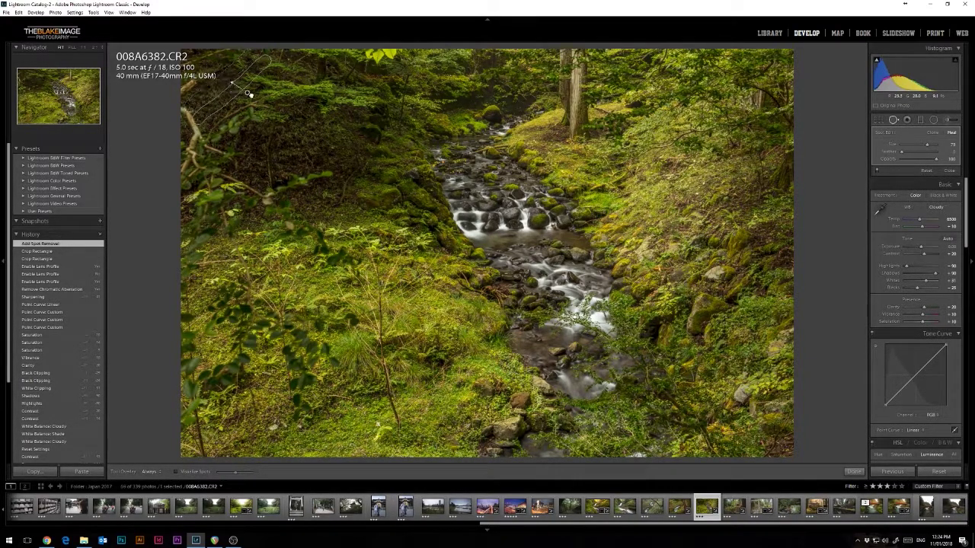
{"action": "mouse_move", "coordinate": [250, 93]}
{"action": "left_mouse_down"}
{"action": "mouse_move", "coordinate": [276, 105]}
{"action": "mouse_move", "coordinate": [304, 137]}
{"action": "mouse_move", "coordinate": [321, 118]}
{"action": "mouse_move", "coordinate": [332, 131]}
{"action": "mouse_move", "coordinate": [229, 91]}
{"action": "mouse_move", "coordinate": [237, 86]}
{"action": "left_mouse_up"}
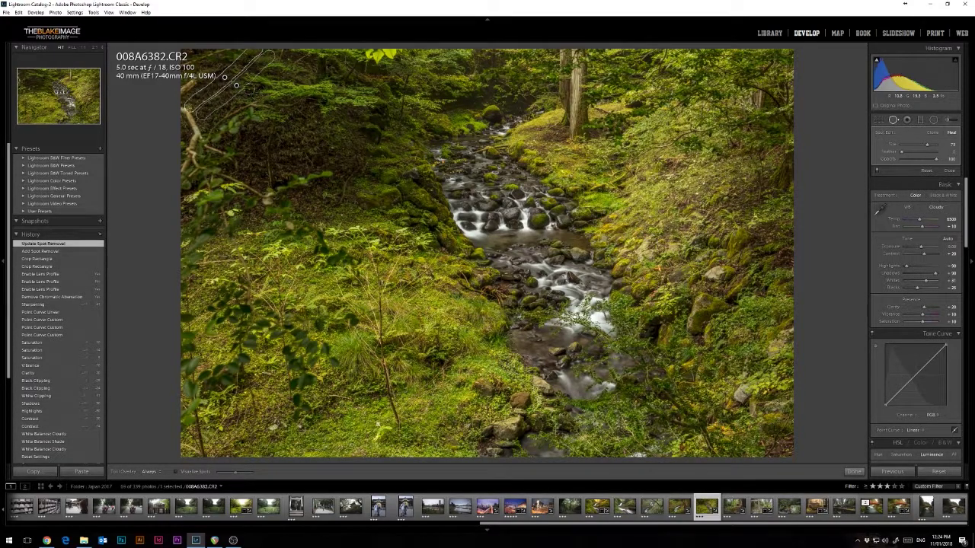
{"action": "left_click", "coordinate": [894, 121]}
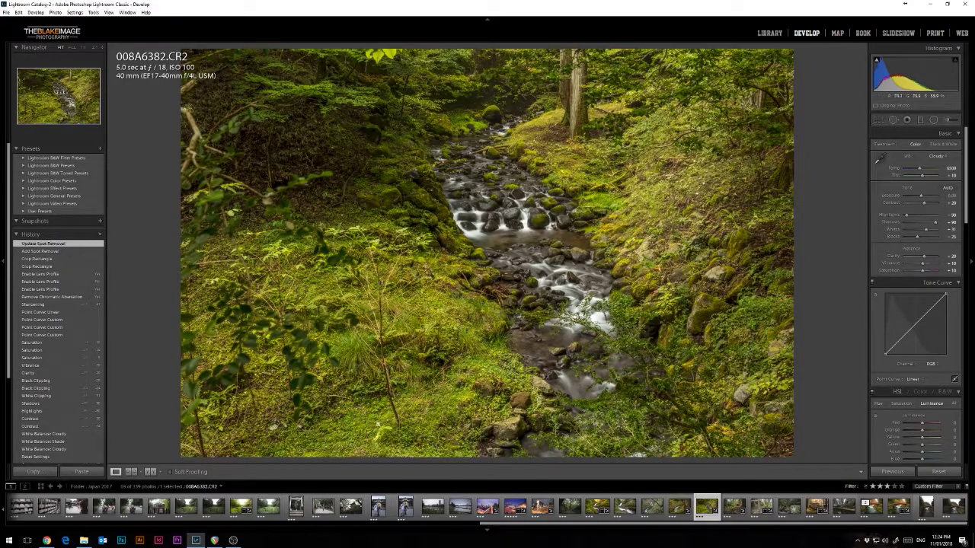
Remove the large pale leaf from the ground at the photo's lower left with Spot Removal, sampling the undergrowth below it
{"action": "left_click", "coordinate": [277, 425]}
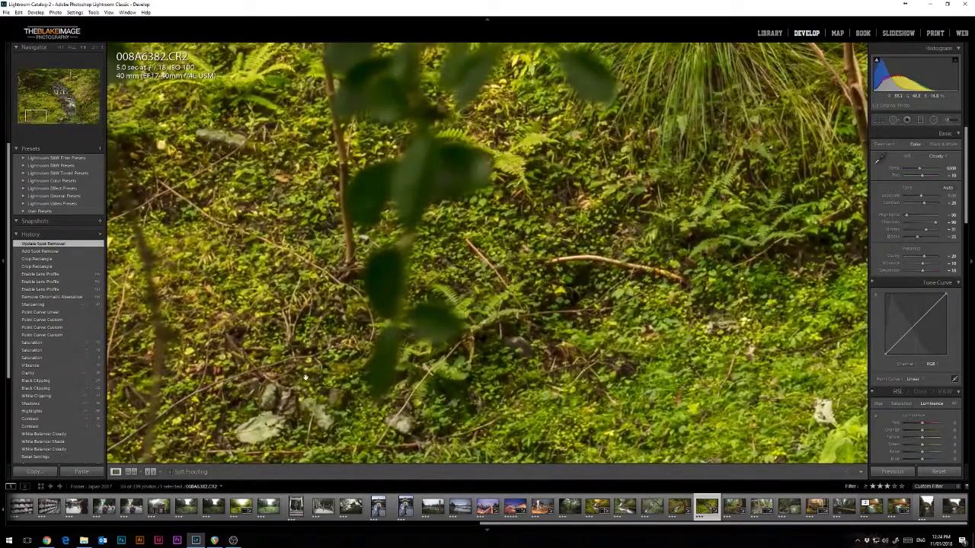
{"action": "left_click_drag", "start_coordinate": [297, 386], "coordinate": [419, 224]}
{"action": "left_click", "coordinate": [893, 120]}
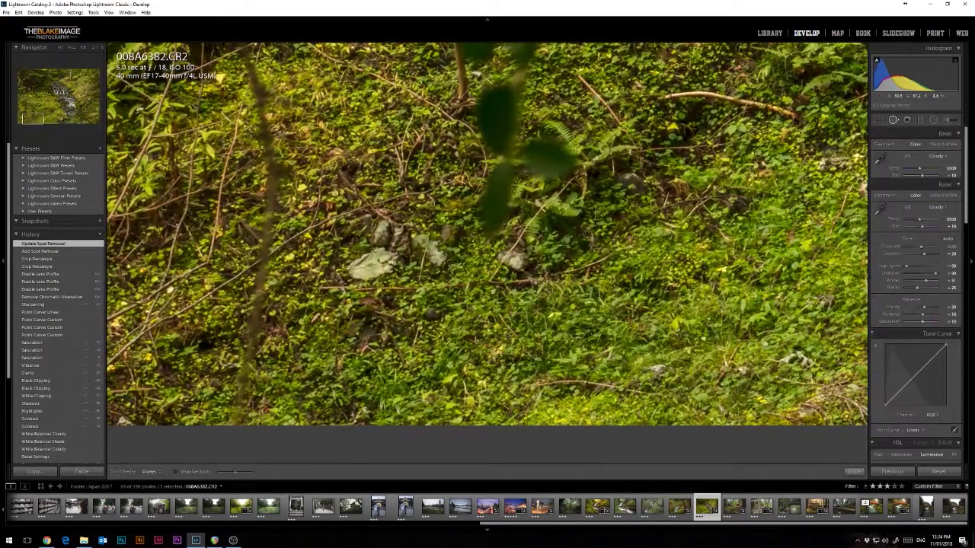
{"action": "left_click", "coordinate": [373, 262]}
{"action": "mouse_move", "coordinate": [513, 226]}
{"action": "left_mouse_down"}
{"action": "mouse_move", "coordinate": [471, 243]}
{"action": "mouse_move", "coordinate": [342, 337]}
{"action": "mouse_move", "coordinate": [303, 349]}
{"action": "mouse_move", "coordinate": [299, 323]}
{"action": "left_mouse_up"}
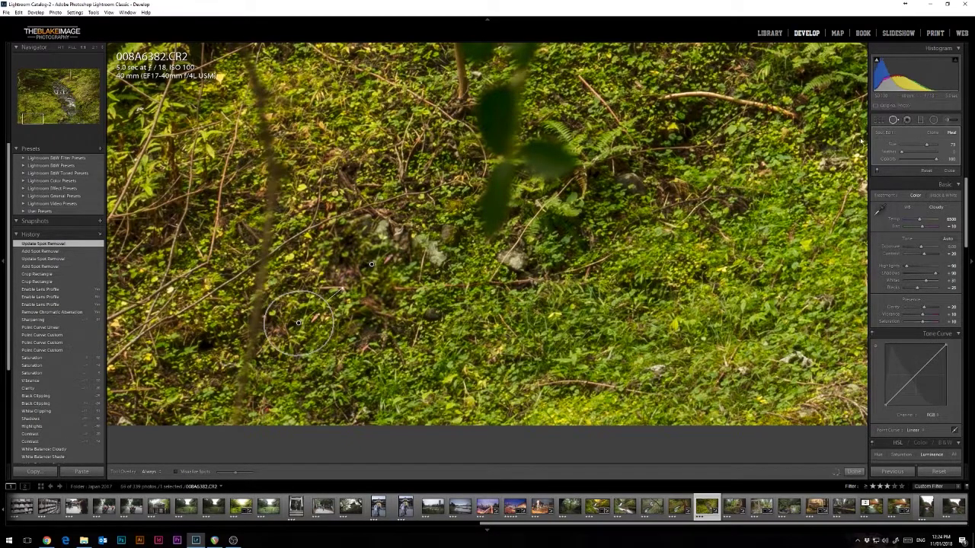
{"action": "left_click", "coordinate": [894, 120]}
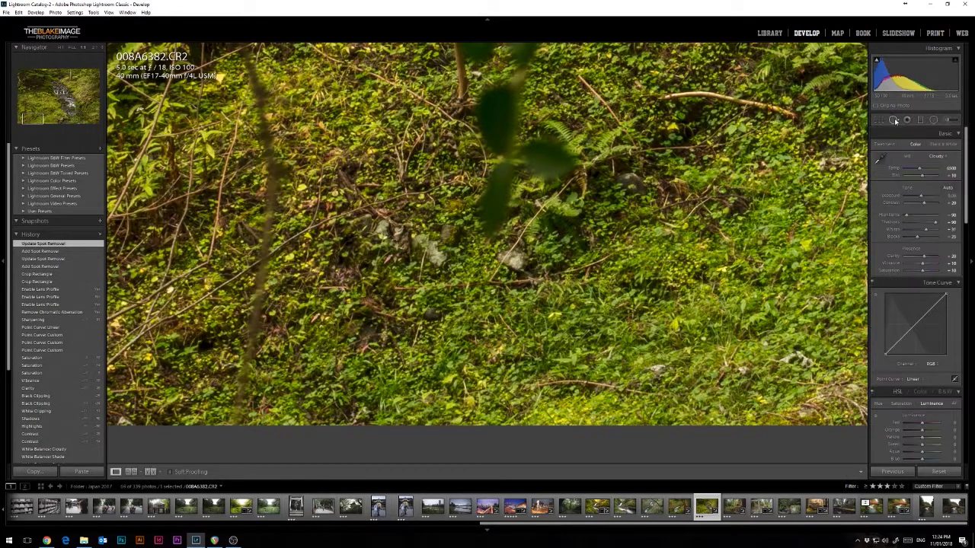
Remove the whitish leaf above the bright green plant near the thin tree's base with Spot Removal
{"action": "left_click", "coordinate": [497, 199]}
{"action": "left_click", "coordinate": [386, 429]}
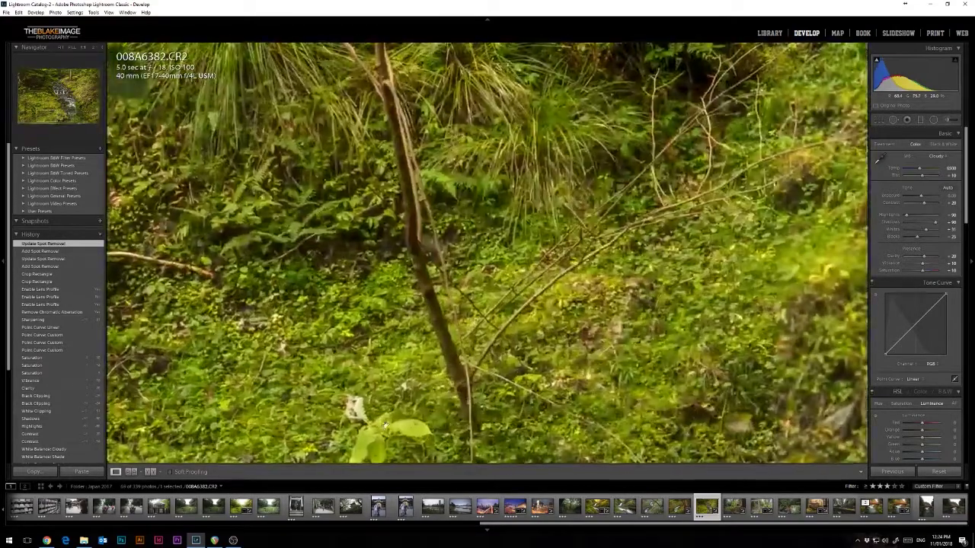
{"action": "left_click", "coordinate": [893, 121]}
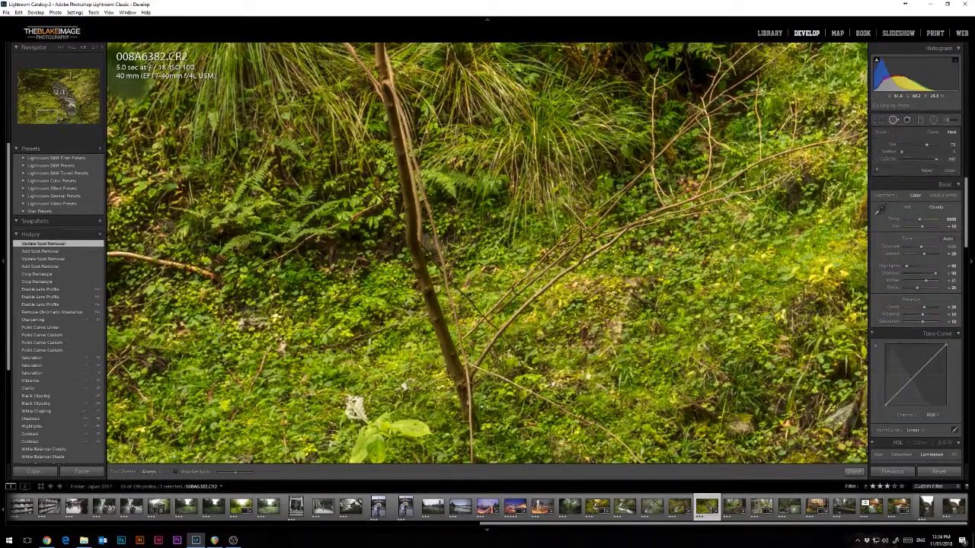
{"action": "left_click", "coordinate": [360, 407]}
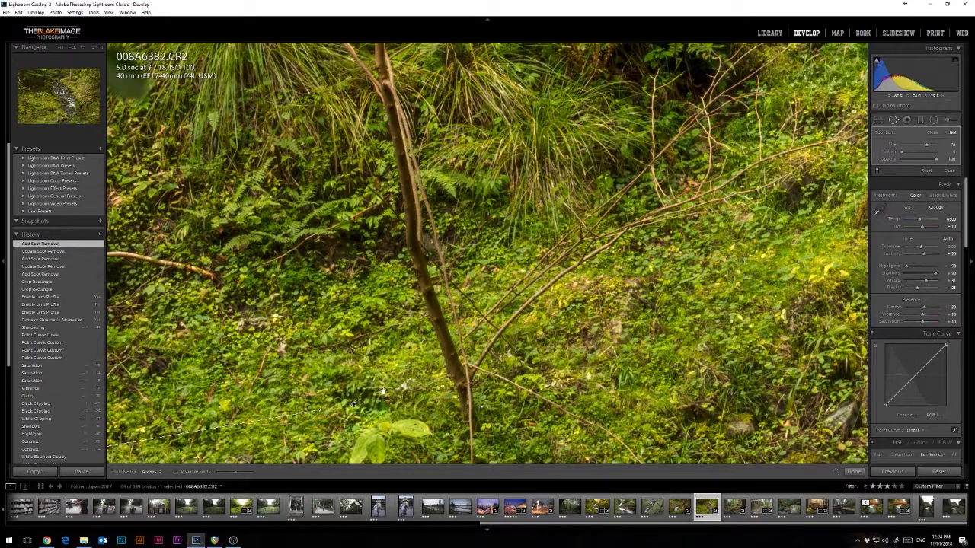
{"action": "left_click", "coordinate": [893, 120]}
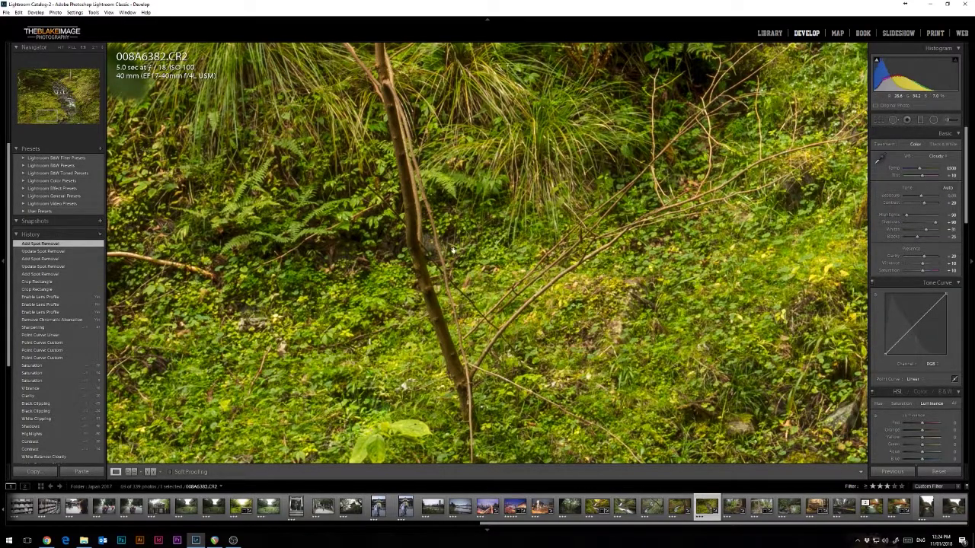
{"action": "left_click", "coordinate": [484, 256]}
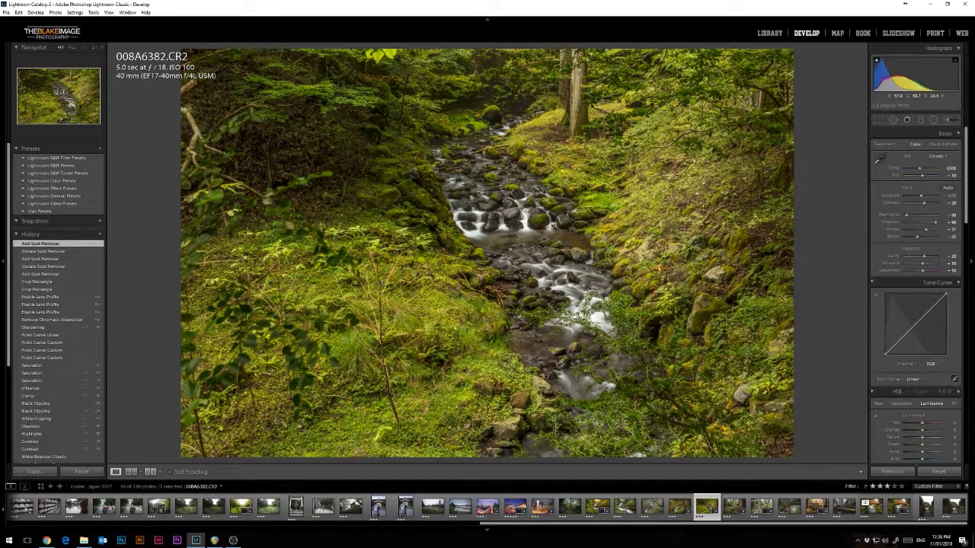
Add a horizontal graduated filter over the upper part of the photo, centred near the head of the stream
{"action": "left_click", "coordinate": [921, 120]}
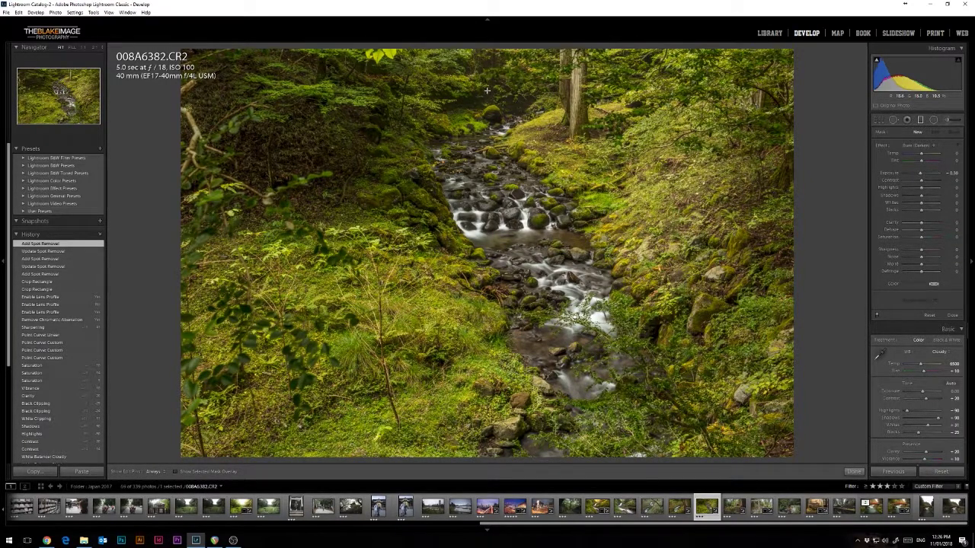
{"action": "left_click_drag", "start_coordinate": [479, 74], "coordinate": [467, 166]}
{"action": "left_click_drag", "start_coordinate": [477, 120], "coordinate": [476, 112]}
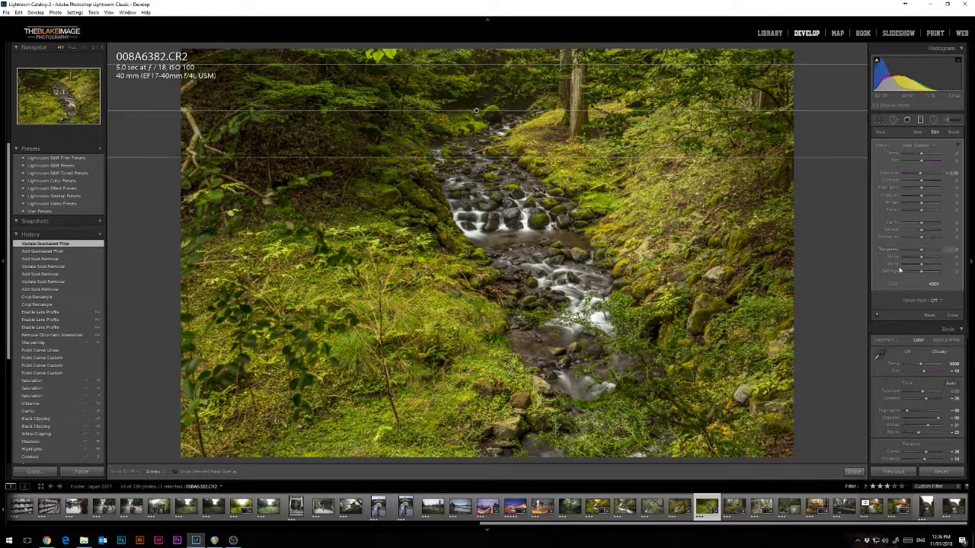
Set the upper graduated filter's exposure to 0.60 and its contrast to 20
{"action": "mouse_move", "coordinate": [921, 173]}
{"action": "left_mouse_down"}
{"action": "mouse_move", "coordinate": [899, 176]}
{"action": "mouse_move", "coordinate": [944, 175]}
{"action": "mouse_move", "coordinate": [925, 175]}
{"action": "left_mouse_up"}
{"action": "left_click", "coordinate": [951, 174]}
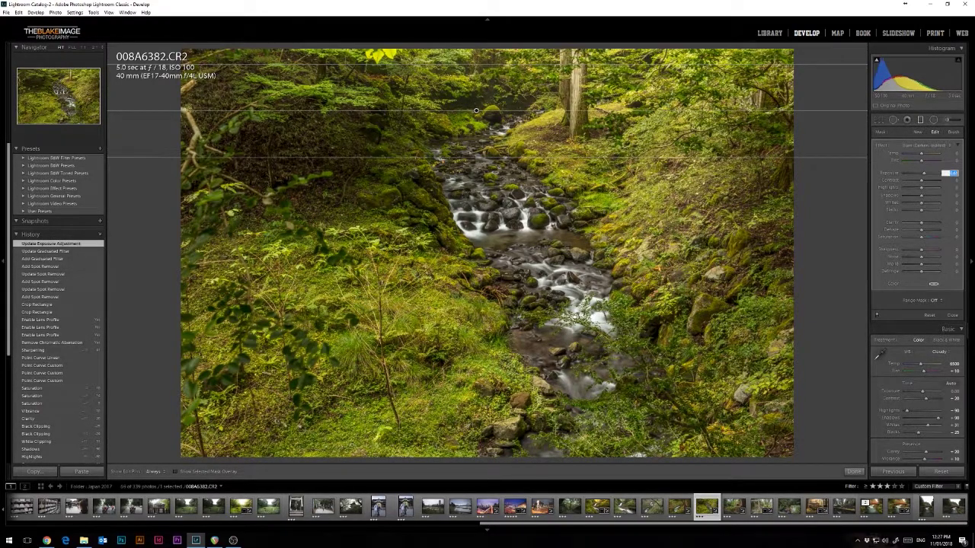
{"action": "type", "text": "0.6"}
{"action": "key", "text": "Return"}
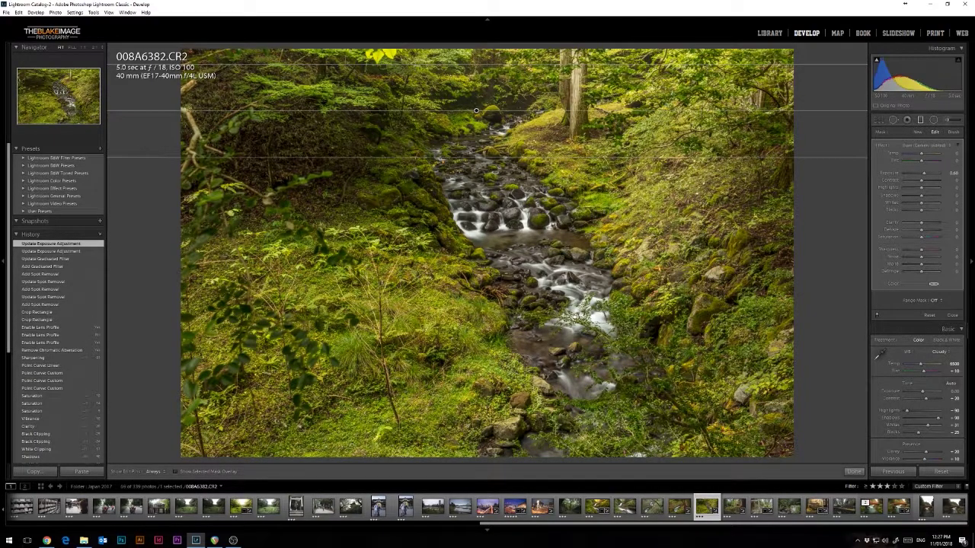
{"action": "left_click_drag", "start_coordinate": [921, 181], "coordinate": [926, 182]}
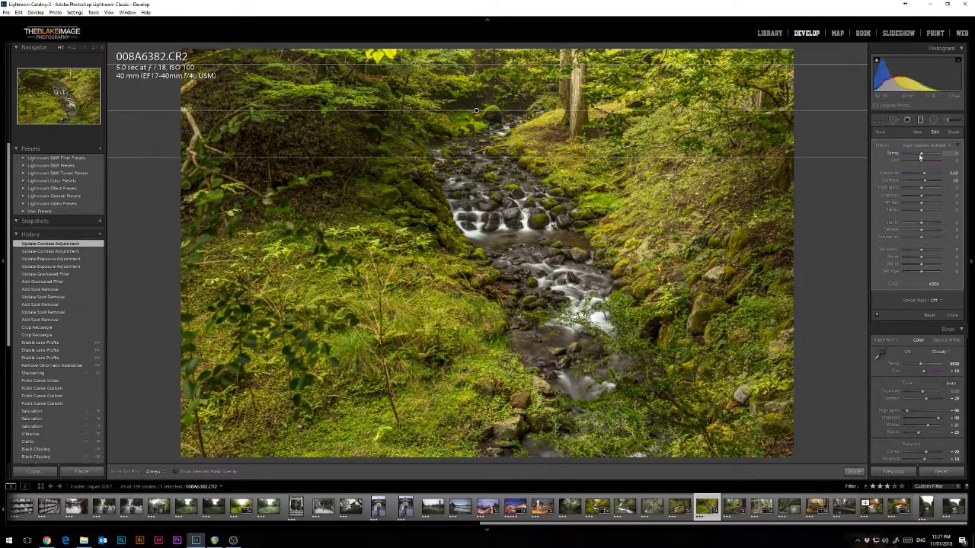
Warm the upper graduated filter by setting its temperature to 10 and its tint to 7
{"action": "left_click_drag", "start_coordinate": [922, 156], "coordinate": [925, 157]}
{"action": "left_click", "coordinate": [950, 153]}
{"action": "key", "text": "Return"}
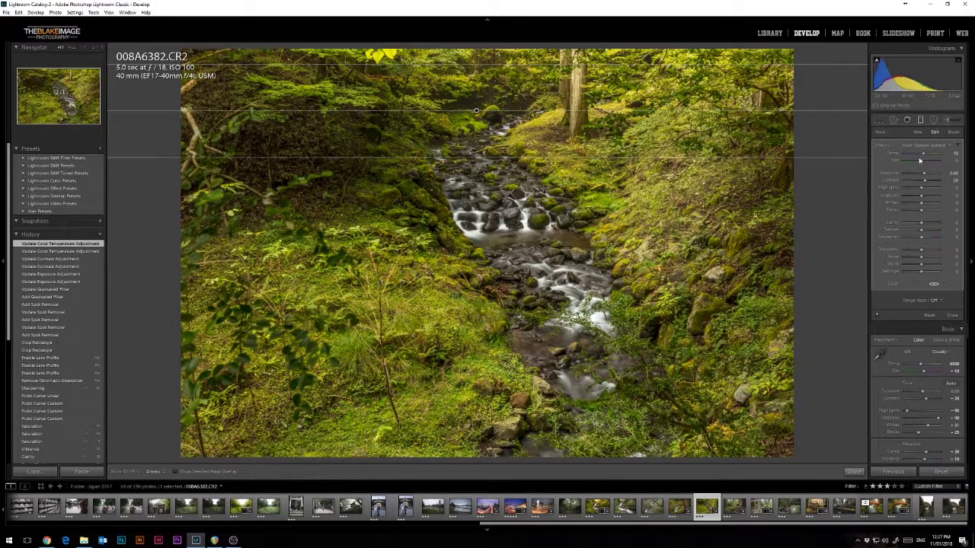
{"action": "left_click_drag", "start_coordinate": [919, 160], "coordinate": [925, 160]}
{"action": "left_click", "coordinate": [952, 161]}
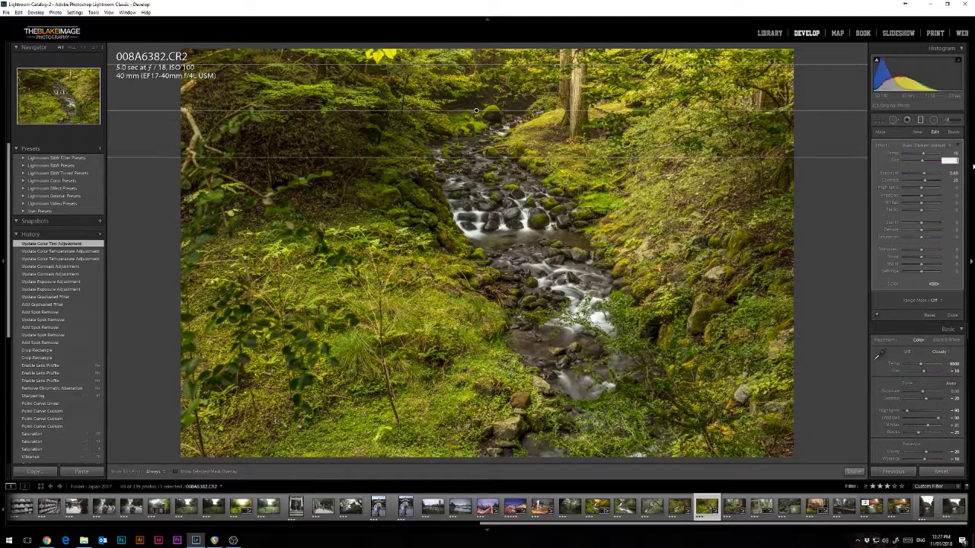
{"action": "key", "text": "Return"}
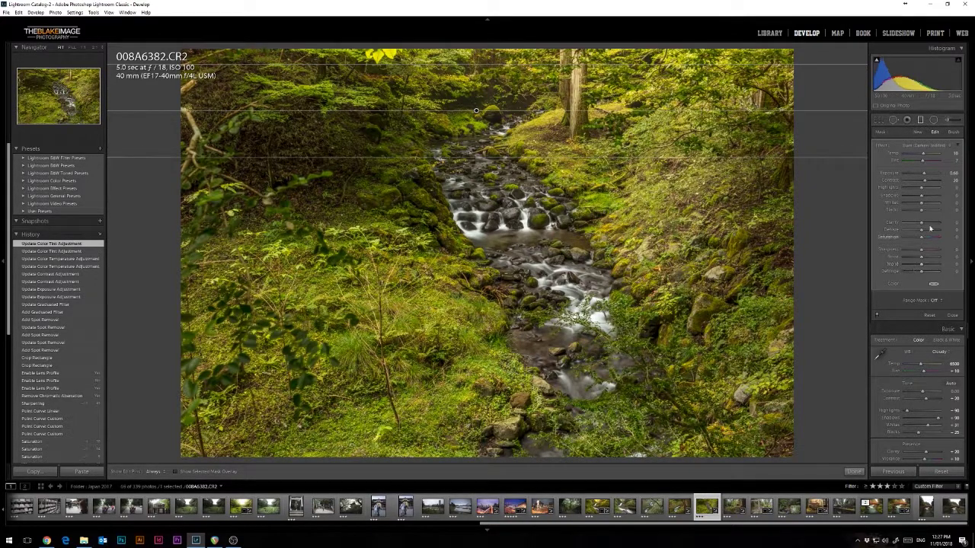
Set the upper graduated filter's clarity to 20, raise its saturation, and finish editing the filter
{"action": "left_click_drag", "start_coordinate": [922, 222], "coordinate": [926, 225]}
{"action": "left_click", "coordinate": [954, 223]}
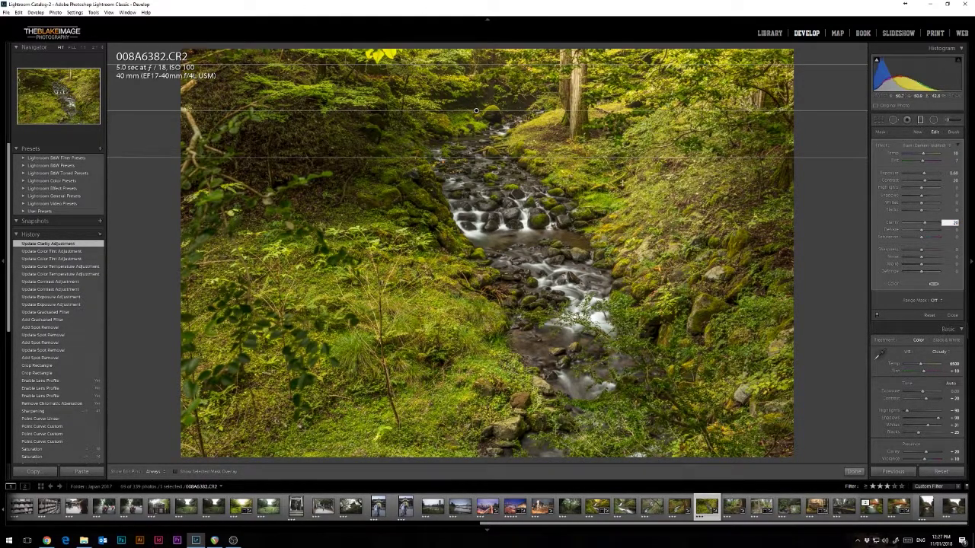
{"action": "key", "text": "Return"}
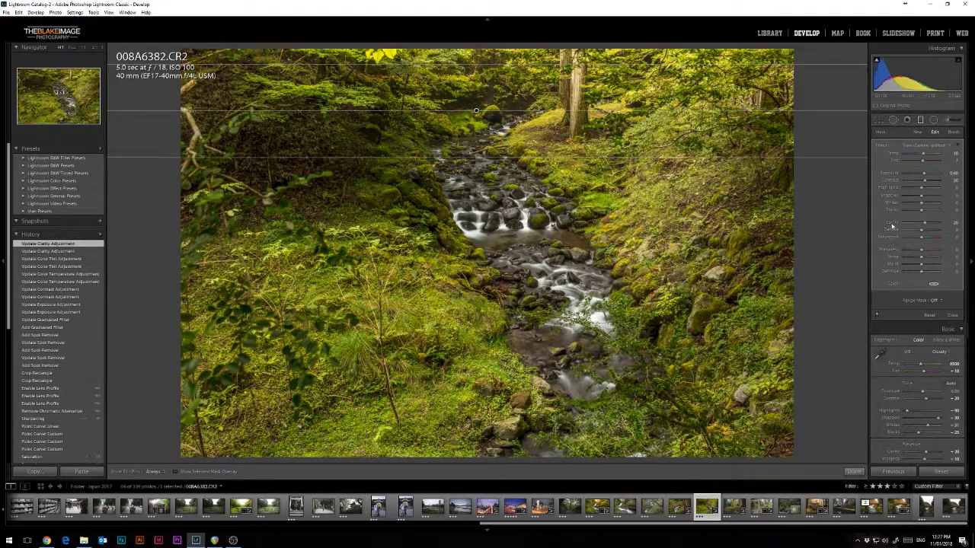
{"action": "mouse_move", "coordinate": [923, 237]}
{"action": "left_mouse_down"}
{"action": "mouse_move", "coordinate": [944, 238]}
{"action": "mouse_move", "coordinate": [914, 239]}
{"action": "mouse_move", "coordinate": [939, 239]}
{"action": "mouse_move", "coordinate": [919, 238]}
{"action": "mouse_move", "coordinate": [928, 239]}
{"action": "left_mouse_up"}
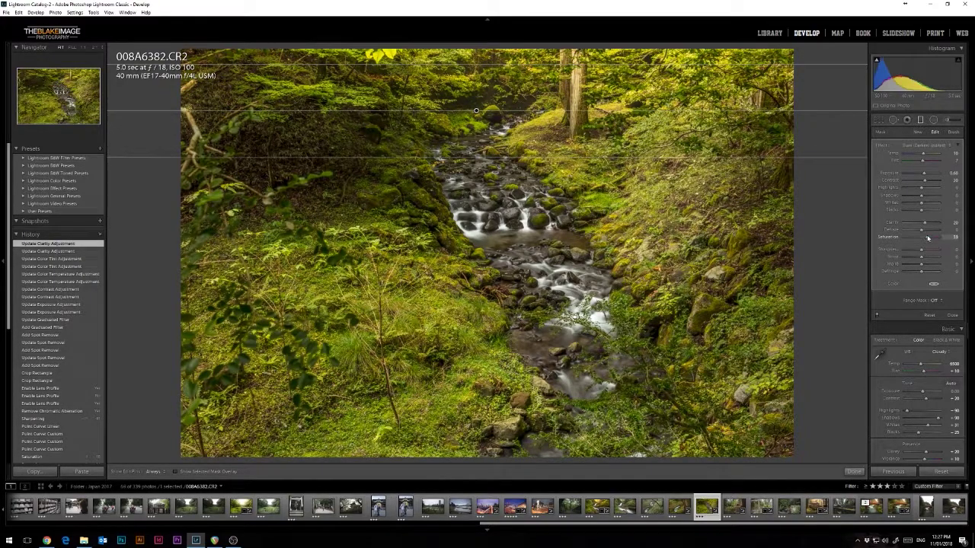
{"action": "left_click", "coordinate": [921, 121]}
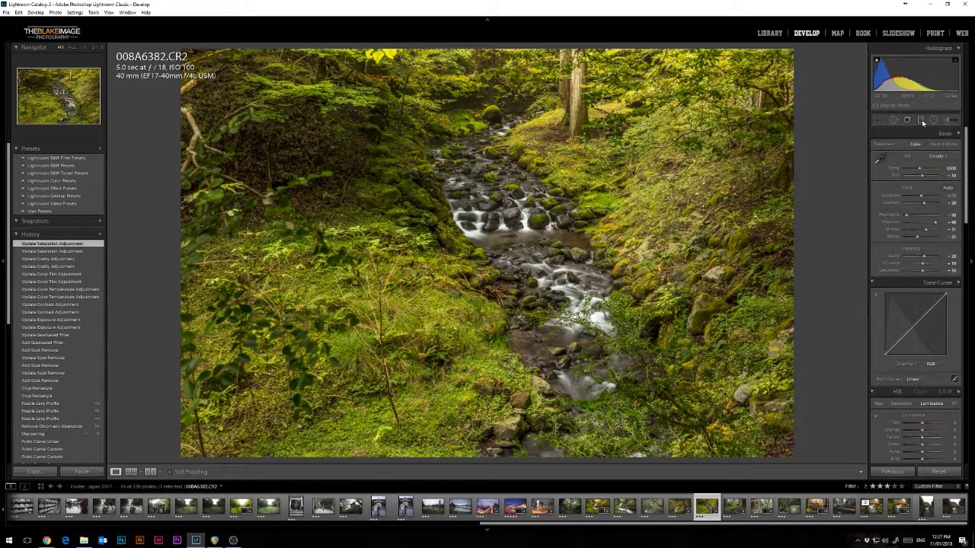
Add a second horizontal graduated filter rising from the bottom of the photo to just below its middle
{"action": "left_click", "coordinate": [922, 121]}
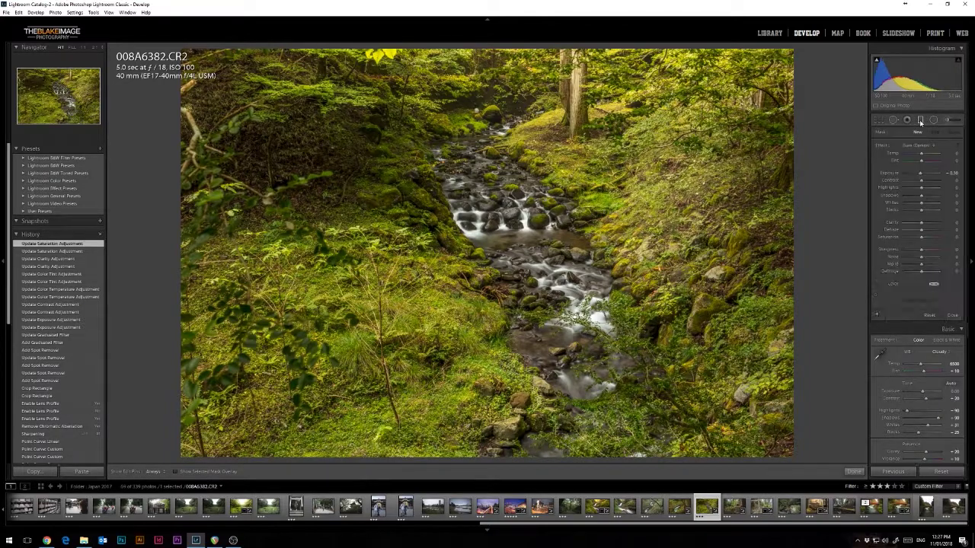
{"action": "left_click_drag", "start_coordinate": [479, 415], "coordinate": [482, 272]}
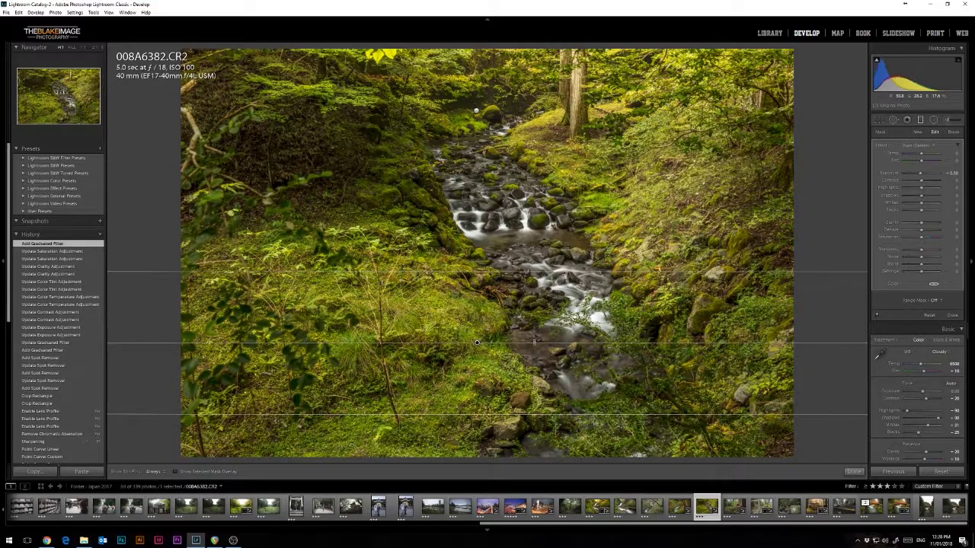
Tilt the lower graduated filter slightly downhill towards the right and shift it further down the photo
{"action": "left_click_drag", "start_coordinate": [534, 343], "coordinate": [425, 367]}
{"action": "left_click_drag", "start_coordinate": [529, 318], "coordinate": [613, 342]}
{"action": "left_click_drag", "start_coordinate": [477, 342], "coordinate": [473, 370]}
Set the lower graduated filter's exposure to -0.60
{"action": "left_click_drag", "start_coordinate": [921, 174], "coordinate": [917, 175]}
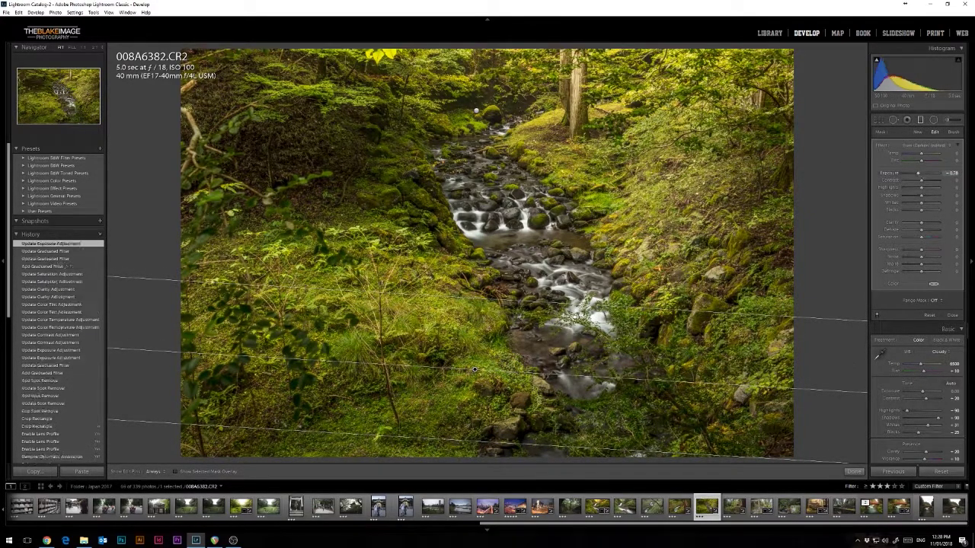
{"action": "left_click", "coordinate": [950, 173]}
{"action": "type", "text": "-0.6"}
{"action": "key", "text": "Return"}
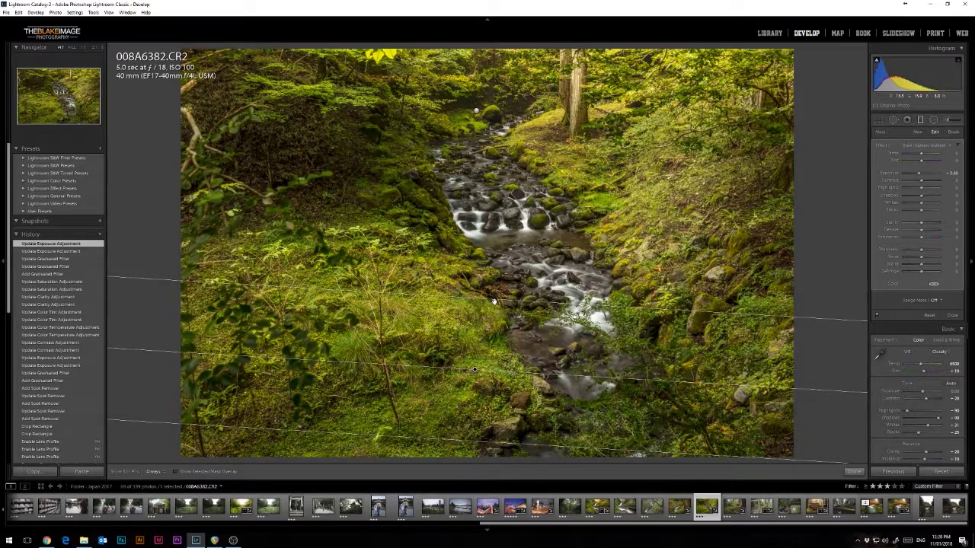
Narrow the lower graduated filter's transition zone and reposition it over the bottom third of the photo
{"action": "left_click_drag", "start_coordinate": [474, 369], "coordinate": [473, 384]}
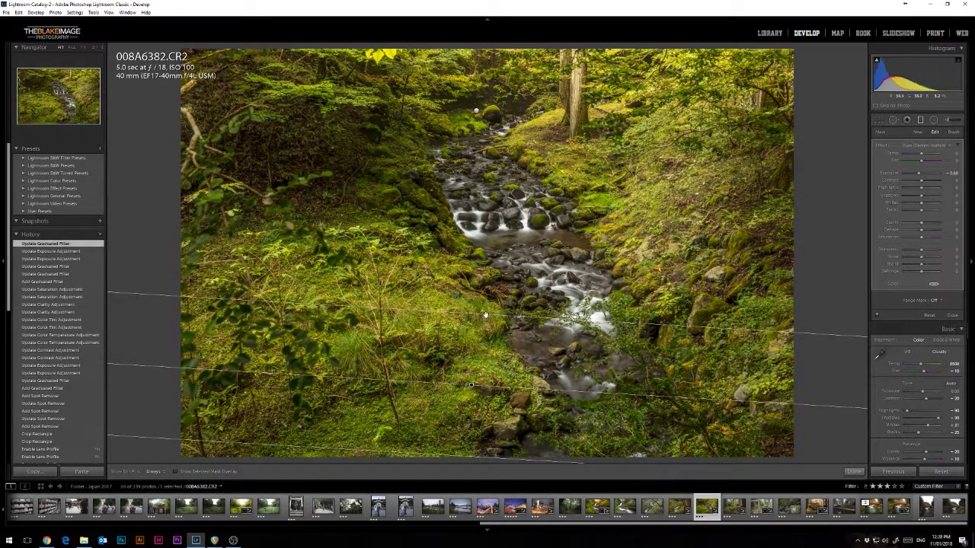
{"action": "left_click_drag", "start_coordinate": [485, 316], "coordinate": [484, 361]}
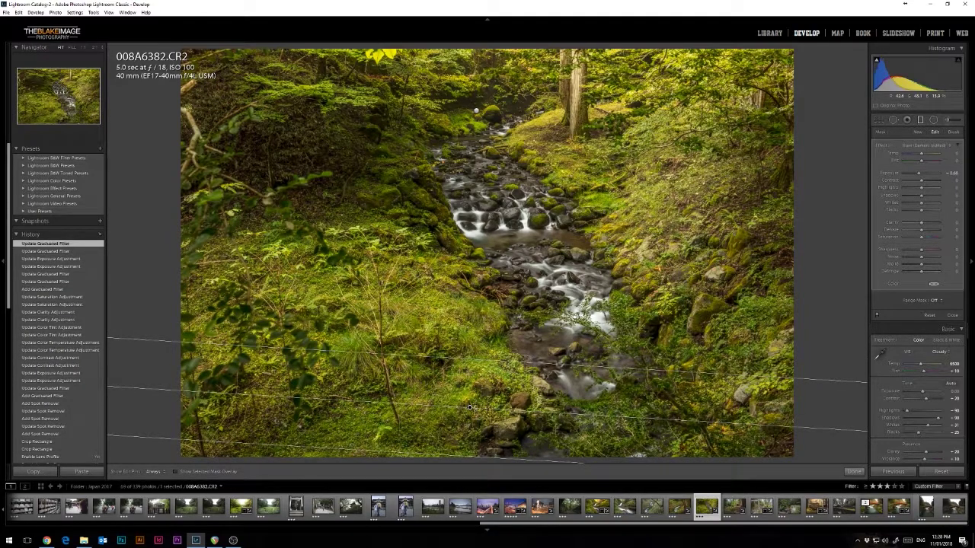
{"action": "left_click_drag", "start_coordinate": [471, 408], "coordinate": [471, 390]}
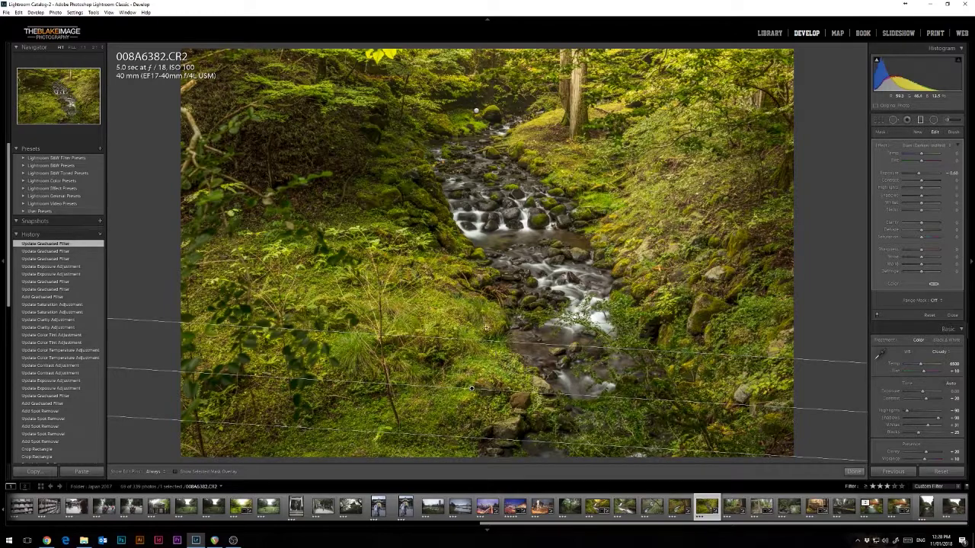
{"action": "mouse_move", "coordinate": [485, 340]}
{"action": "left_mouse_down"}
{"action": "mouse_move", "coordinate": [484, 349]}
{"action": "mouse_move", "coordinate": [487, 259]}
{"action": "mouse_move", "coordinate": [495, 363]}
{"action": "mouse_move", "coordinate": [484, 352]}
{"action": "mouse_move", "coordinate": [493, 296]}
{"action": "mouse_move", "coordinate": [494, 349]}
{"action": "left_mouse_up"}
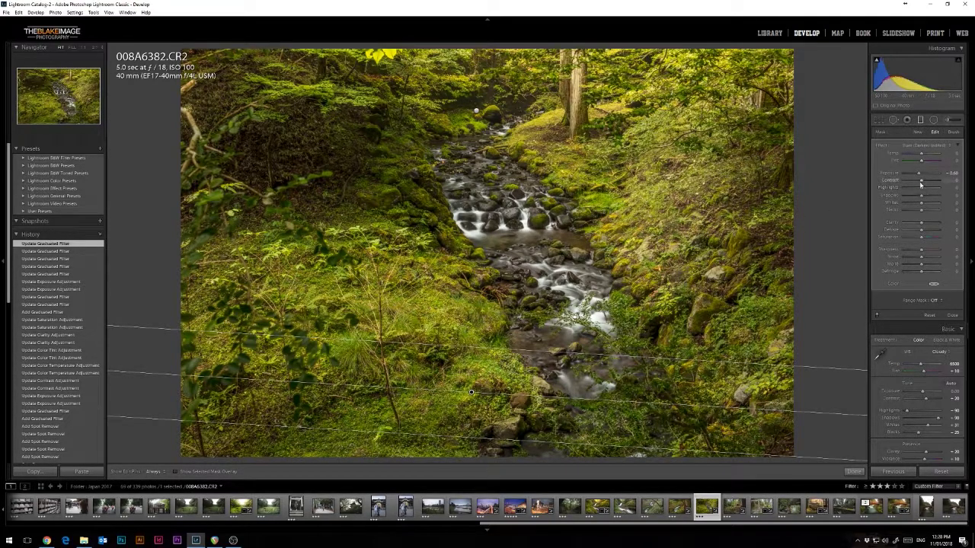
Adjust the lower graduated filter's contrast, highlights, shadows and clarity, and finish editing the filter
{"action": "left_click_drag", "start_coordinate": [920, 183], "coordinate": [929, 223]}
{"action": "left_click", "coordinate": [921, 121]}
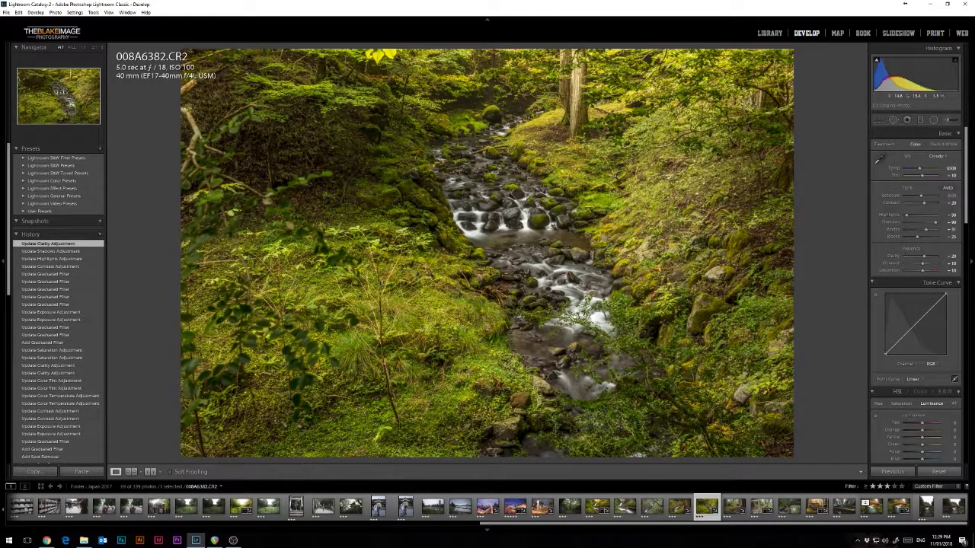
{"action": "left_click", "coordinate": [934, 120]}
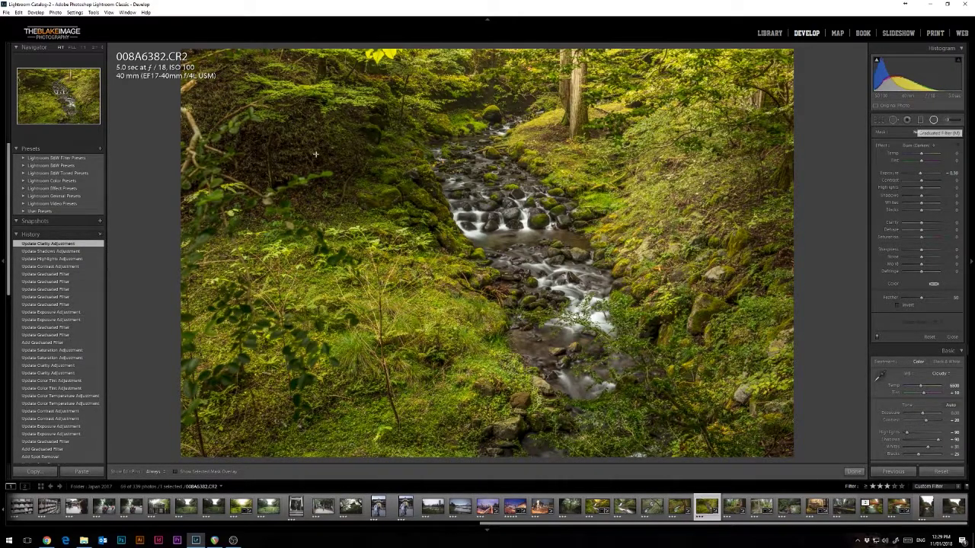
{"action": "left_click_drag", "start_coordinate": [313, 223], "coordinate": [451, 323]}
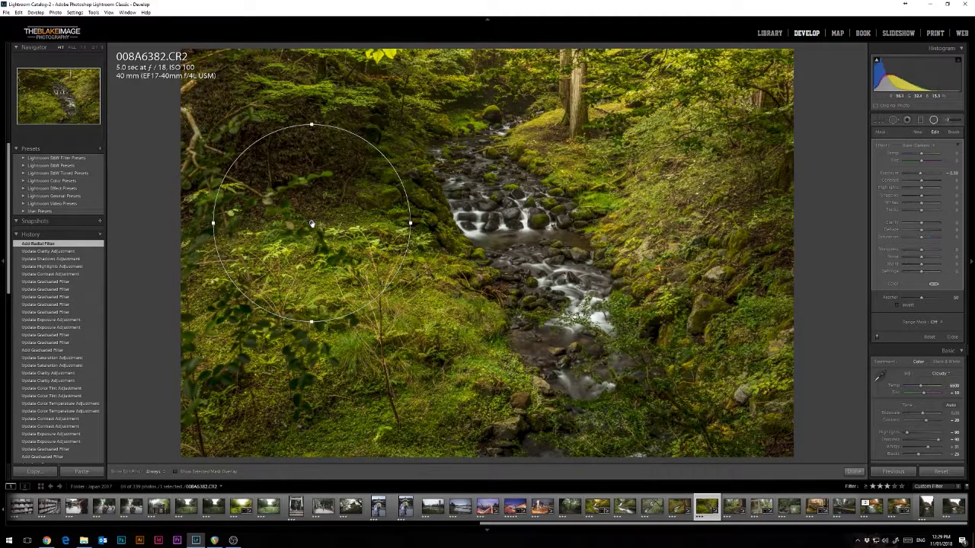
{"action": "left_click_drag", "start_coordinate": [311, 224], "coordinate": [364, 269]}
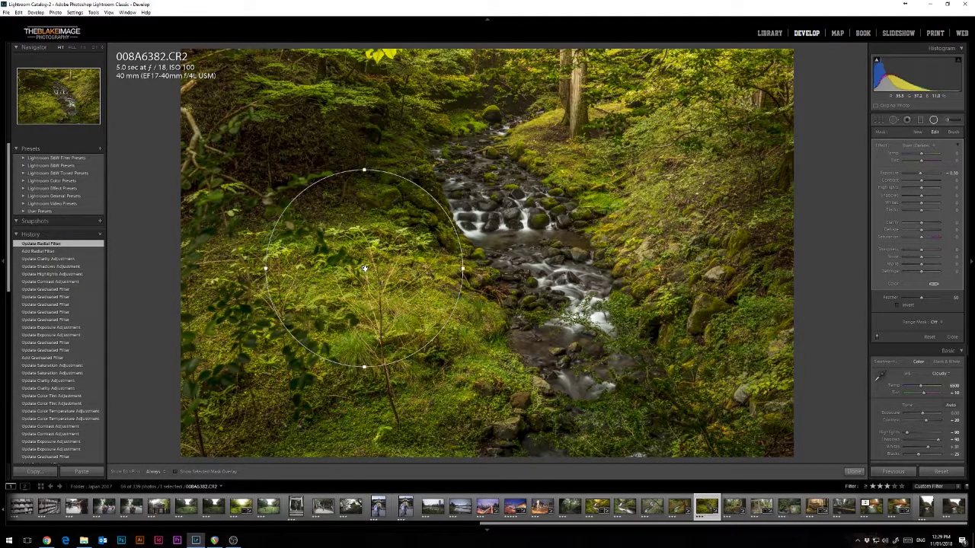
{"action": "mouse_move", "coordinate": [365, 269]}
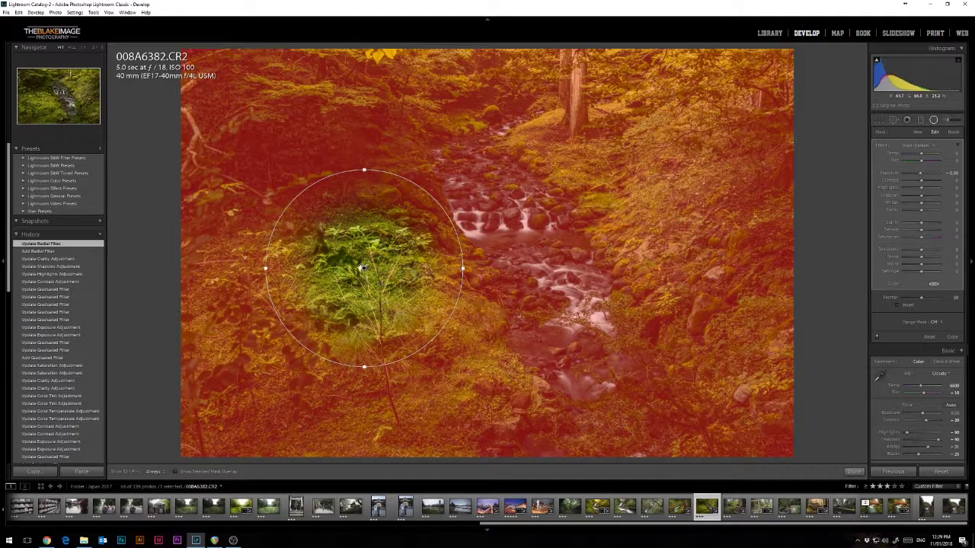
{"action": "key", "text": "Delete"}
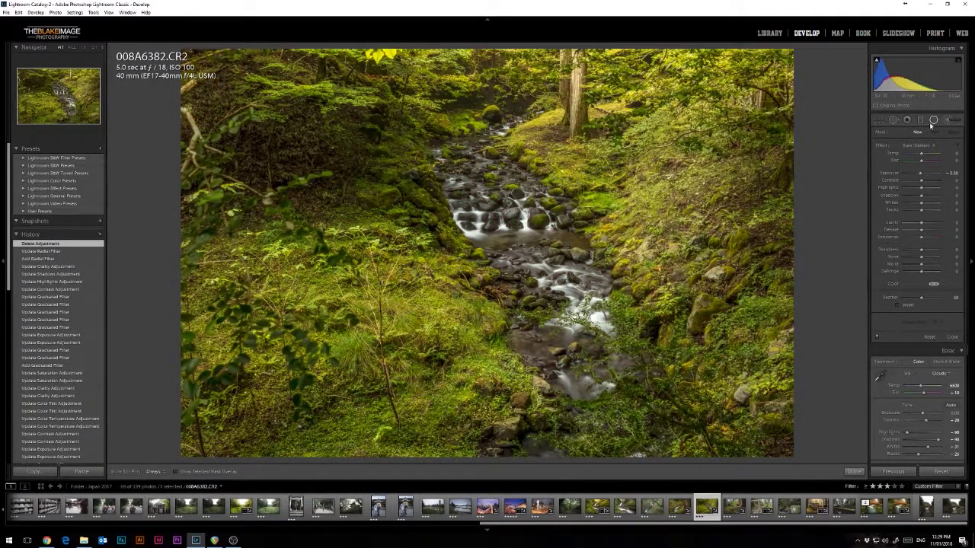
{"action": "left_click", "coordinate": [934, 120]}
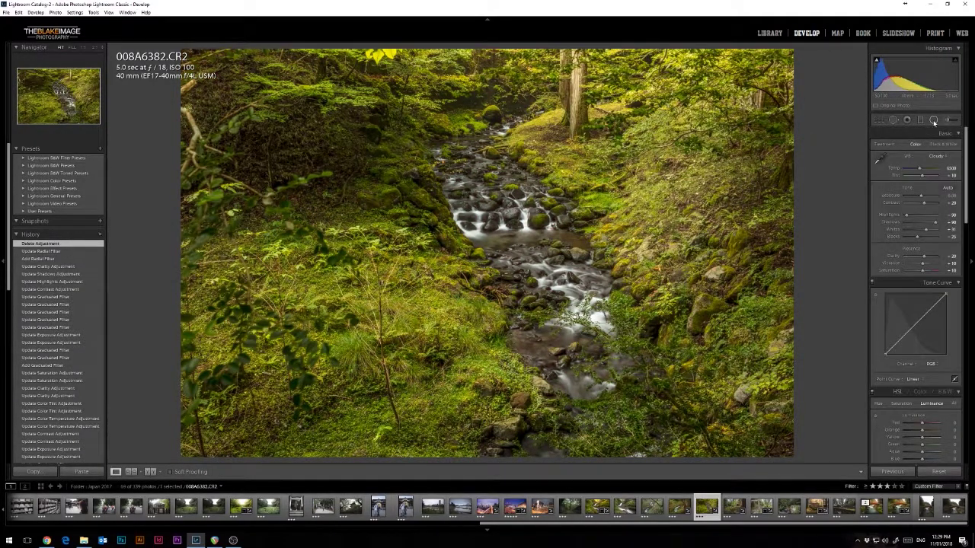
Add a round radial filter over the grass on the left bank and invert its mask so it affects the inside
{"action": "left_click", "coordinate": [934, 121]}
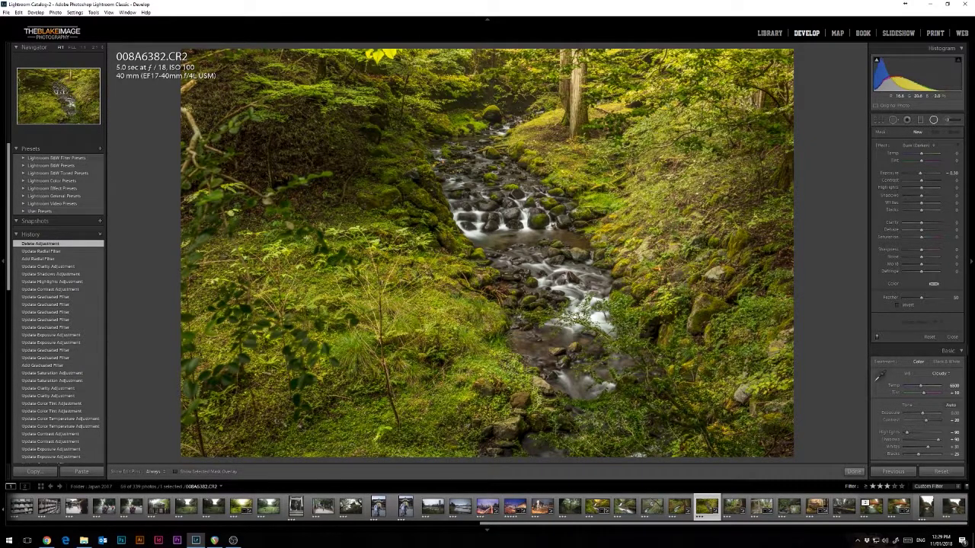
{"action": "left_click_drag", "start_coordinate": [275, 237], "coordinate": [379, 322]}
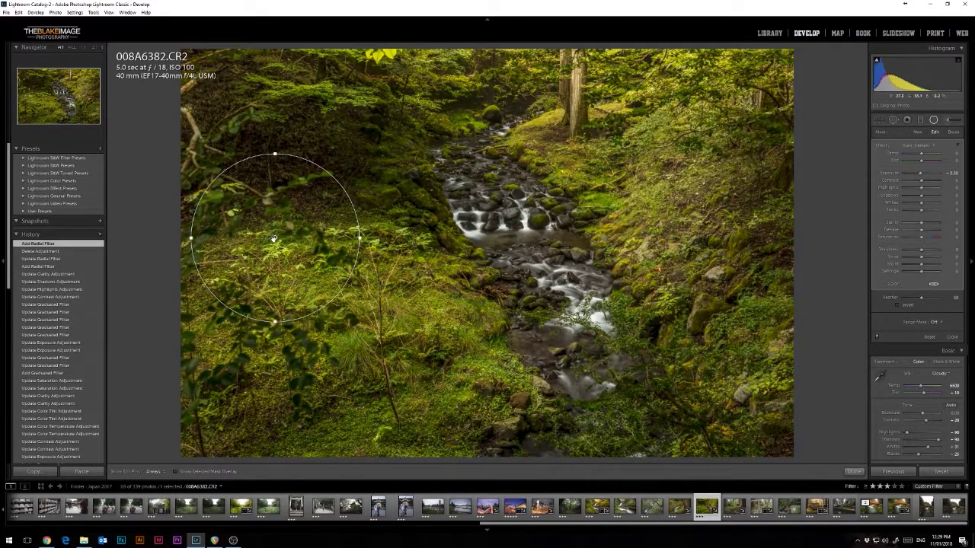
{"action": "left_click_drag", "start_coordinate": [275, 238], "coordinate": [328, 259]}
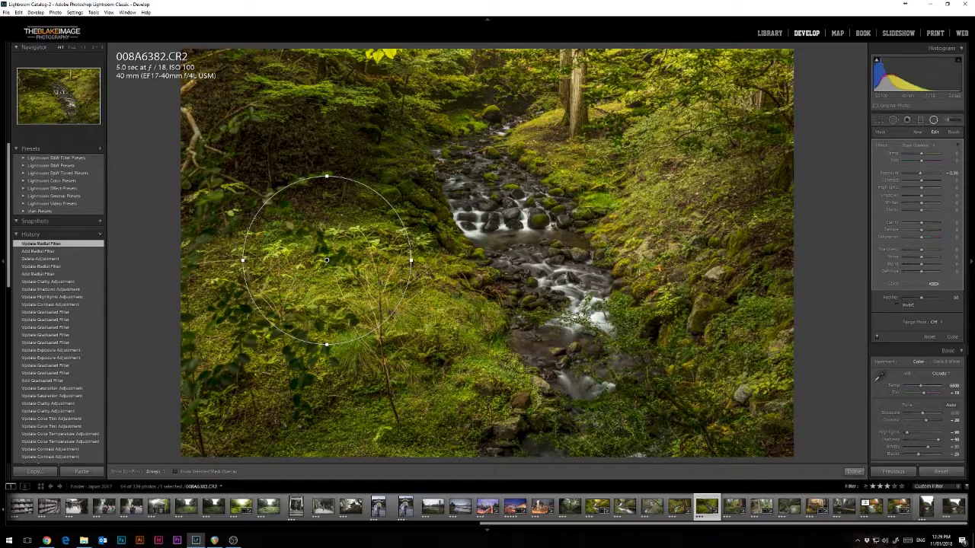
{"action": "left_click_drag", "start_coordinate": [922, 175], "coordinate": [930, 175]}
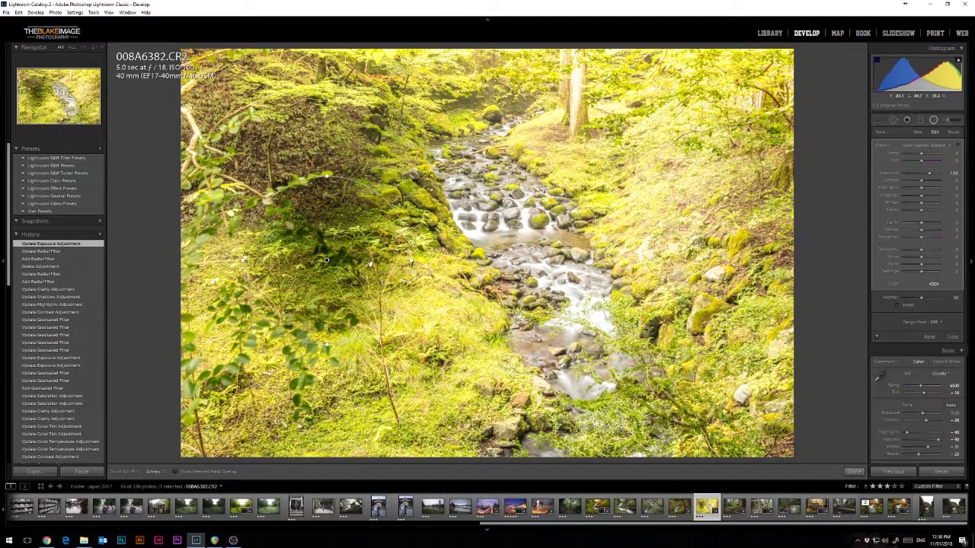
{"action": "left_click", "coordinate": [898, 305]}
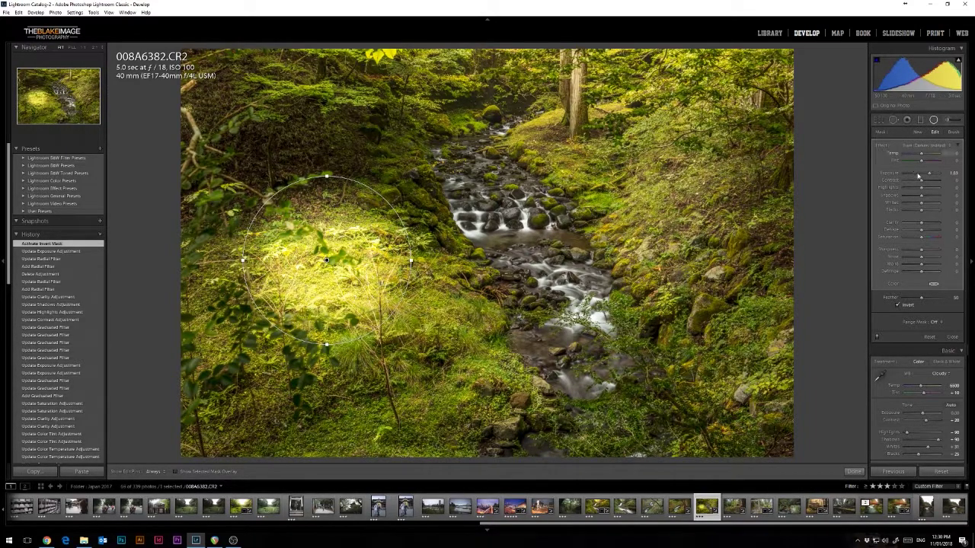
Set the left bank radial filter's exposure to 0.60
{"action": "left_click_drag", "start_coordinate": [929, 176], "coordinate": [923, 176]}
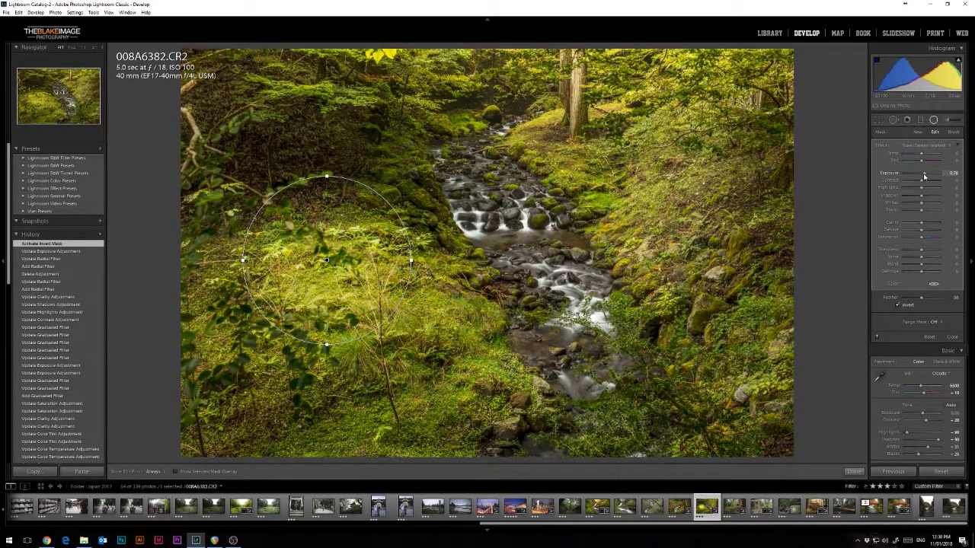
{"action": "left_click", "coordinate": [950, 173]}
{"action": "type", "text": "0.6"}
{"action": "key", "text": "Return"}
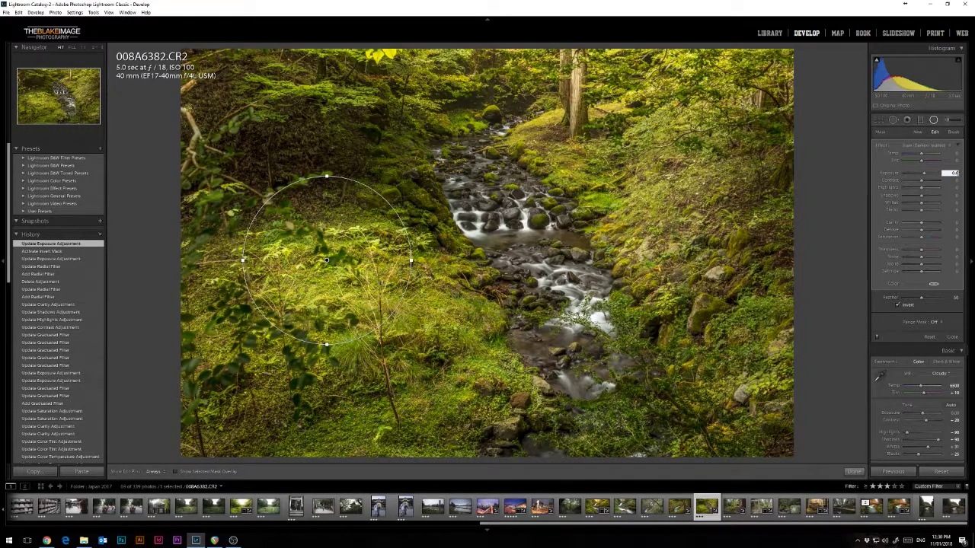
{"action": "key", "text": "Return"}
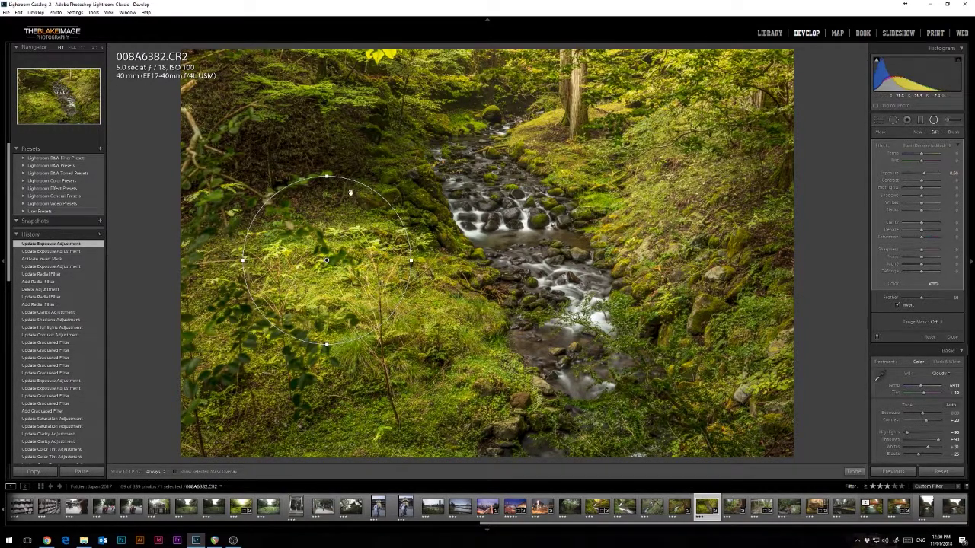
Flatten and slightly tilt the radial filter over the left bank's grass and set its feather to 70
{"action": "left_click_drag", "start_coordinate": [326, 178], "coordinate": [326, 205]}
{"action": "left_click_drag", "start_coordinate": [314, 249], "coordinate": [294, 239]}
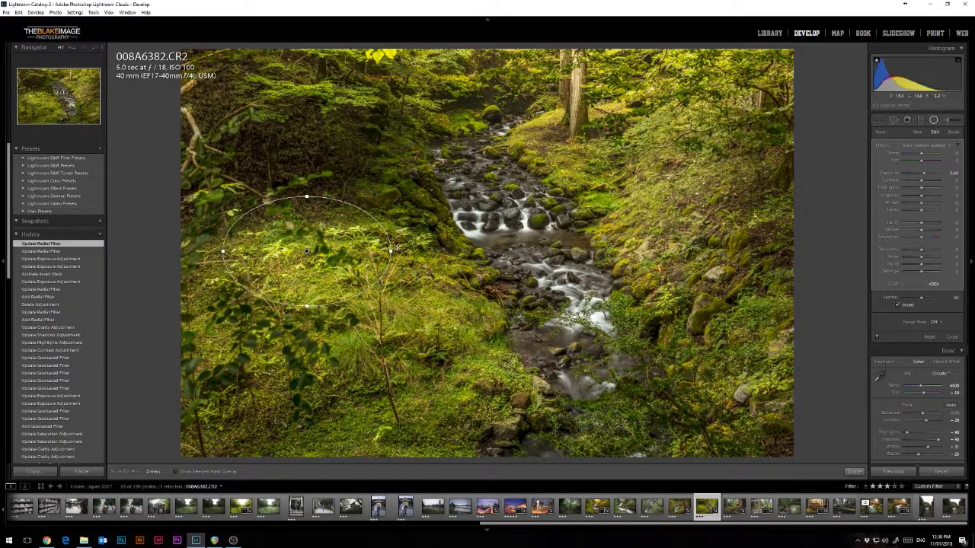
{"action": "left_click_drag", "start_coordinate": [399, 247], "coordinate": [396, 259]}
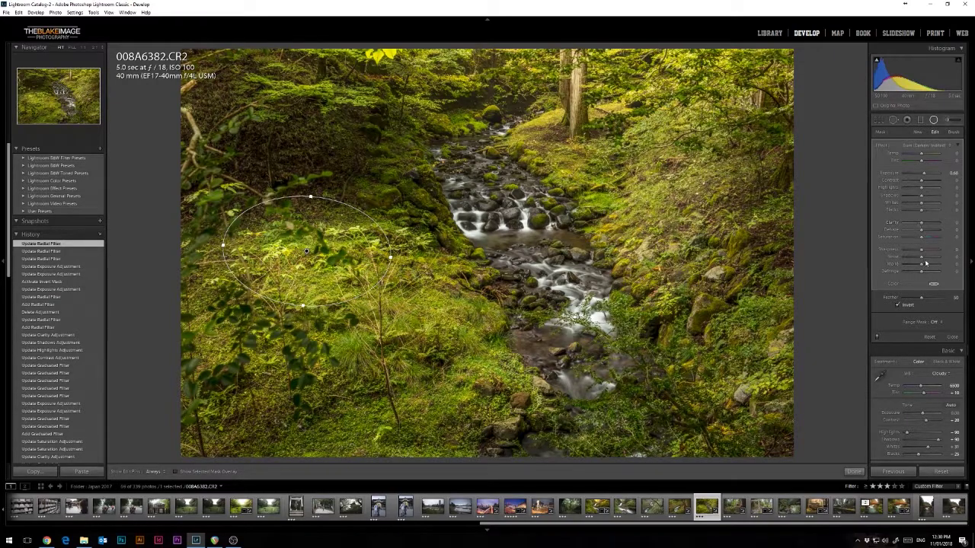
{"action": "mouse_move", "coordinate": [922, 298]}
{"action": "left_mouse_down"}
{"action": "mouse_move", "coordinate": [950, 302]}
{"action": "mouse_move", "coordinate": [926, 301]}
{"action": "left_mouse_up"}
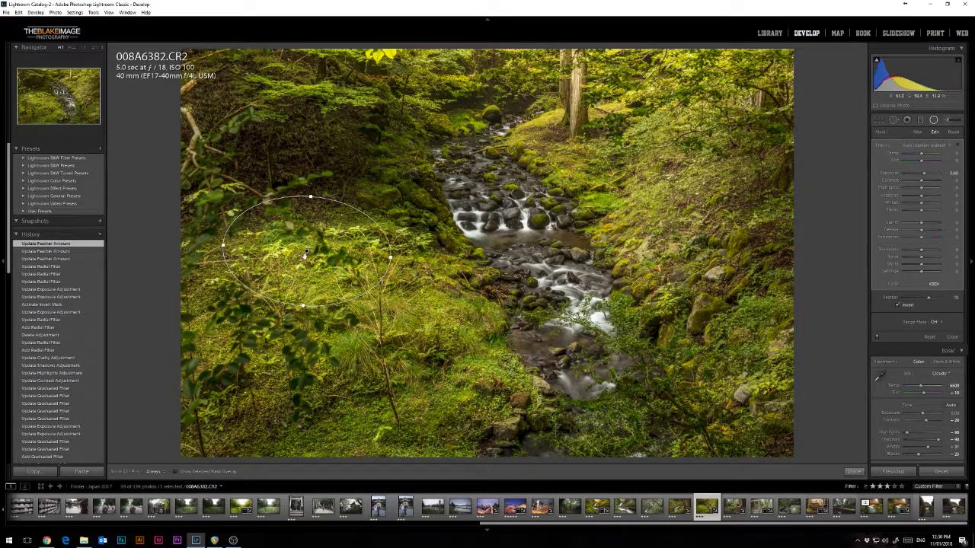
{"action": "left_click_drag", "start_coordinate": [306, 251], "coordinate": [330, 265]}
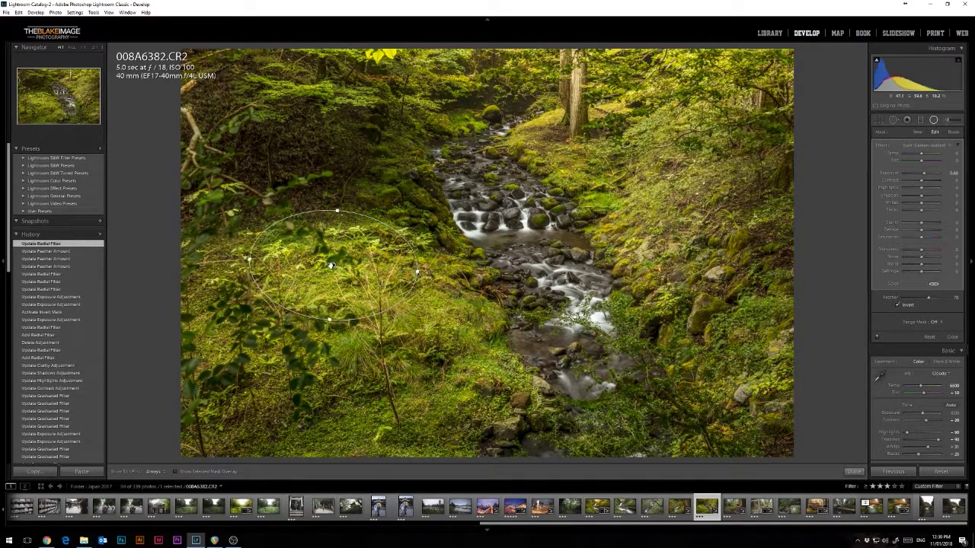
Duplicate the radial filter onto the right bank, shrink and rotate it, and place it on the grass below the tree trunk
{"action": "mouse_move", "coordinate": [331, 265]}
{"action": "left_click_drag", "start_coordinate": [334, 266], "coordinate": [664, 204]}
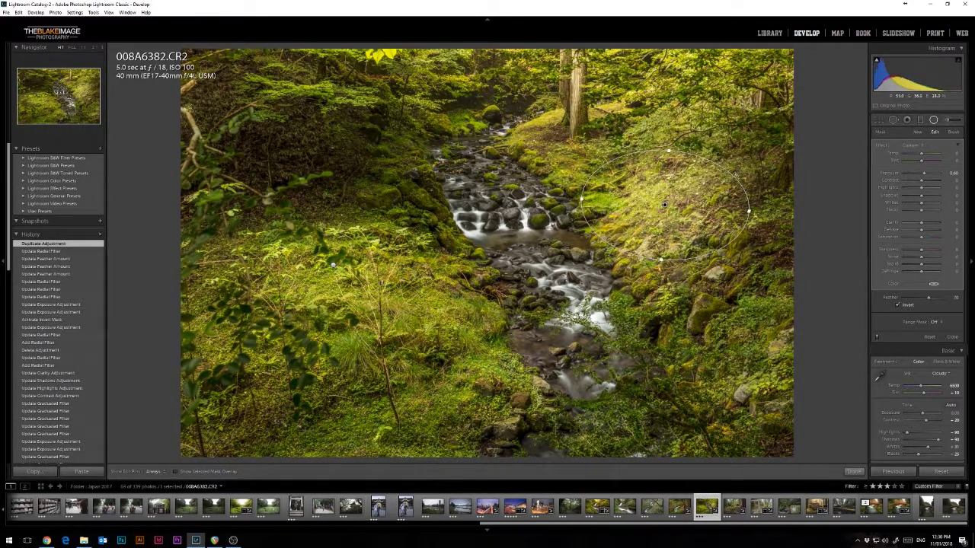
{"action": "left_click_drag", "start_coordinate": [582, 176], "coordinate": [634, 171]}
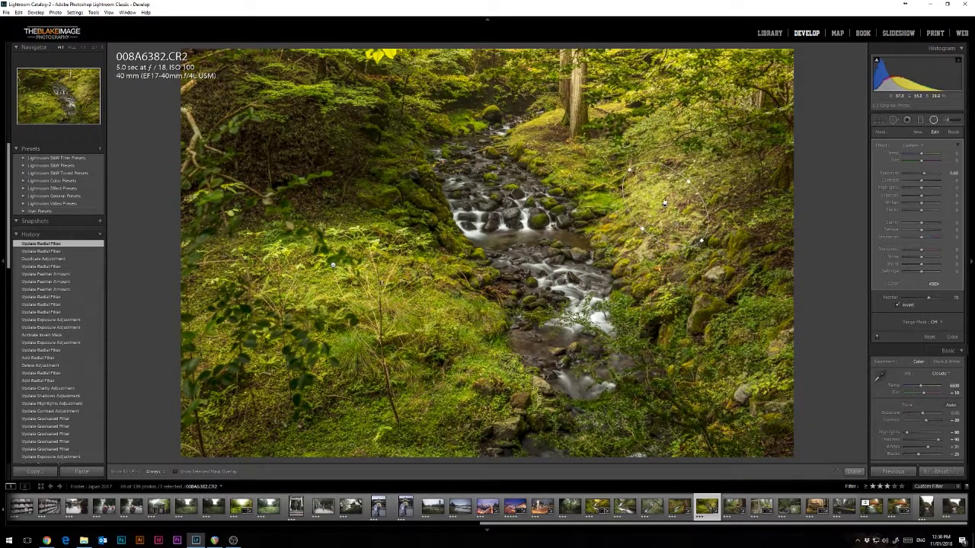
{"action": "left_click_drag", "start_coordinate": [665, 206], "coordinate": [598, 165]}
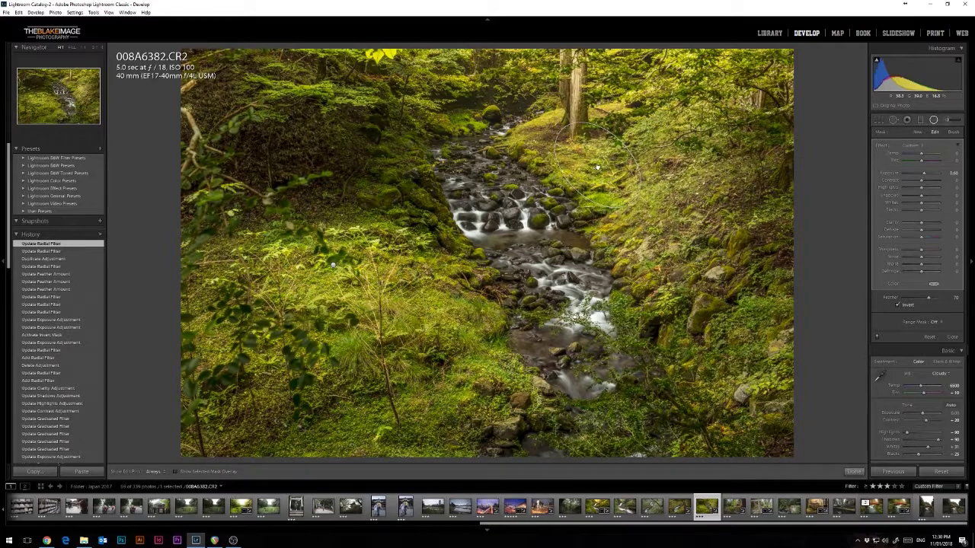
Duplicate the radial filter onto the rocks near the bottom of the stream and onto the cascades, fitting the upper copy to the waterfall
{"action": "left_click_drag", "start_coordinate": [597, 166], "coordinate": [533, 437]}
{"action": "left_click", "coordinate": [529, 400], "text": "ctrl+alt"}
{"action": "left_click_drag", "start_coordinate": [517, 392], "coordinate": [491, 209]}
{"action": "left_click_drag", "start_coordinate": [508, 165], "coordinate": [490, 184]}
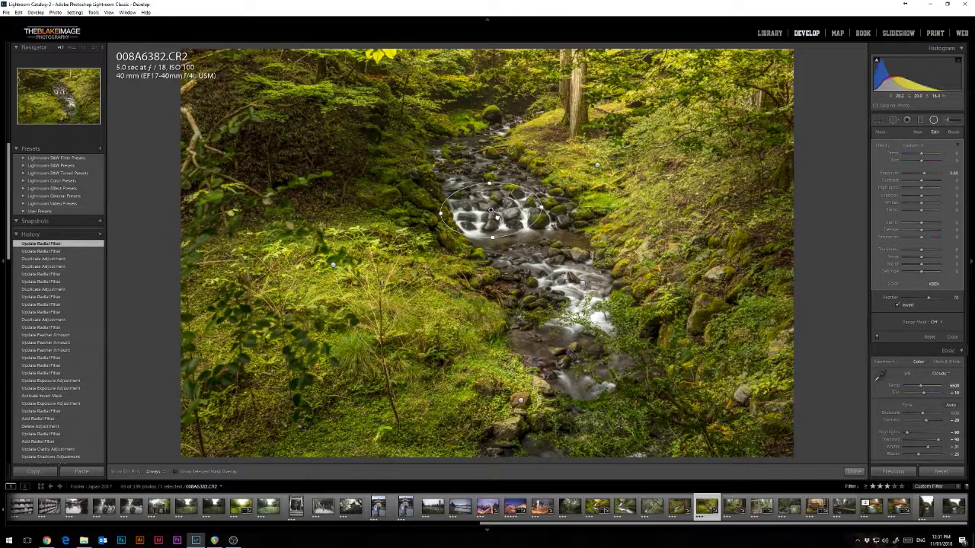
{"action": "left_click_drag", "start_coordinate": [496, 217], "coordinate": [499, 220]}
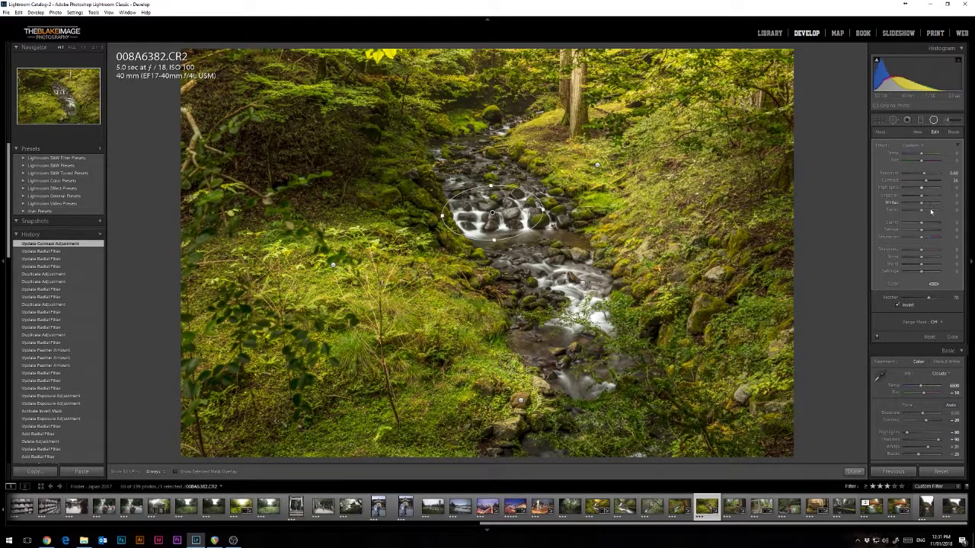
Raise contrast and clarity on the upper cascade's radial filter, and raise clarity on the lower cascade's filter
{"action": "left_click_drag", "start_coordinate": [921, 225], "coordinate": [929, 225]}
{"action": "left_click", "coordinate": [582, 281]}
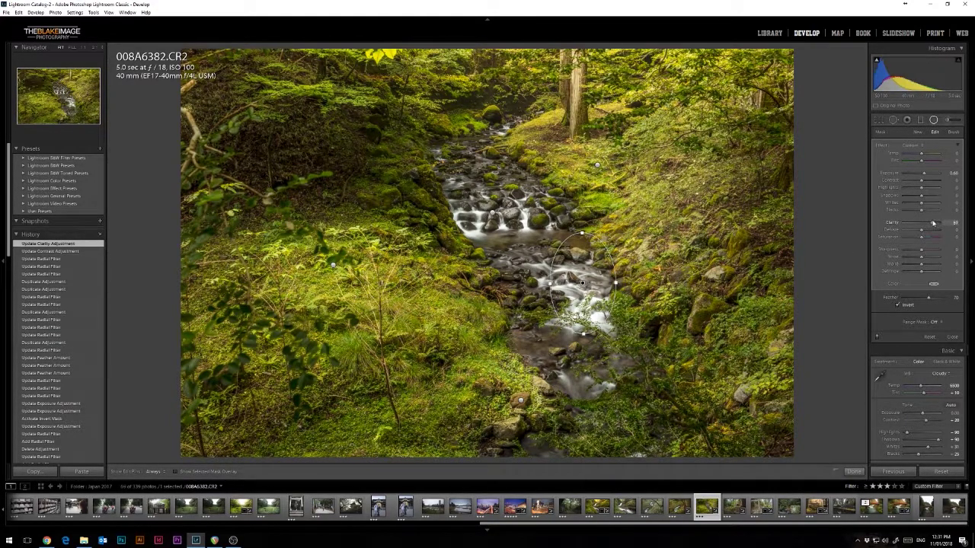
{"action": "left_click_drag", "start_coordinate": [933, 222], "coordinate": [930, 222]}
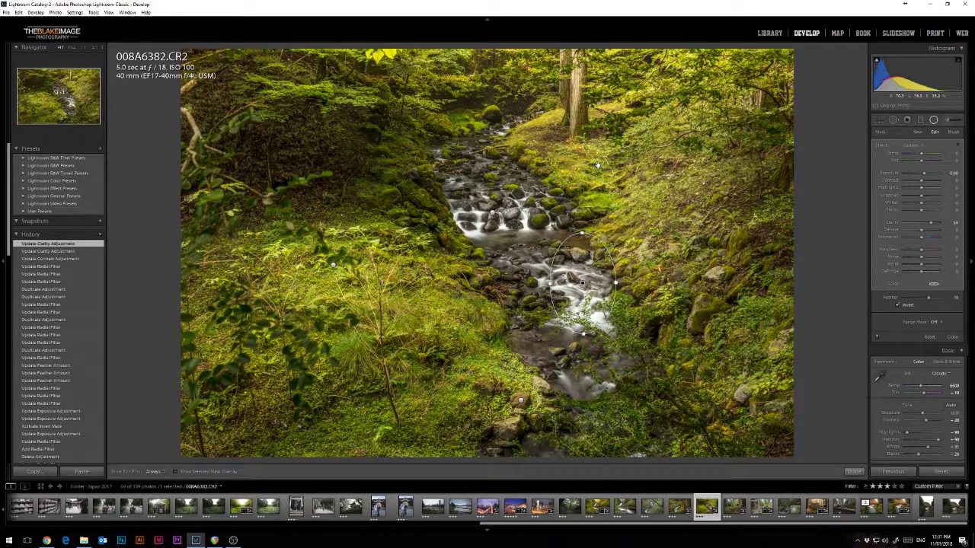
Duplicate the right bank radial filter onto the mossy rocks at the stream's top and the grass at the far left and lower left
{"action": "left_click", "coordinate": [598, 166]}
{"action": "left_click_drag", "start_coordinate": [598, 165], "coordinate": [740, 230]}
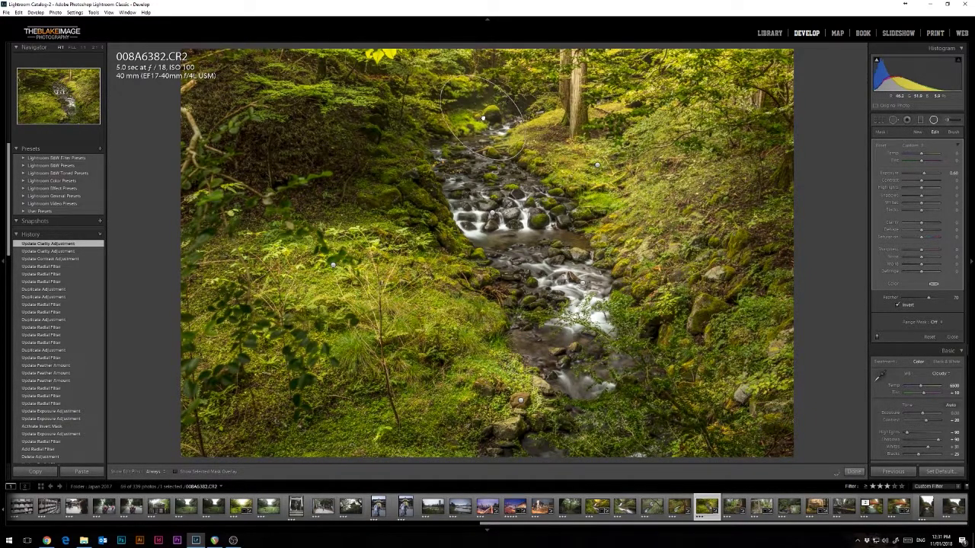
{"action": "left_click_drag", "start_coordinate": [482, 117], "coordinate": [478, 116]}
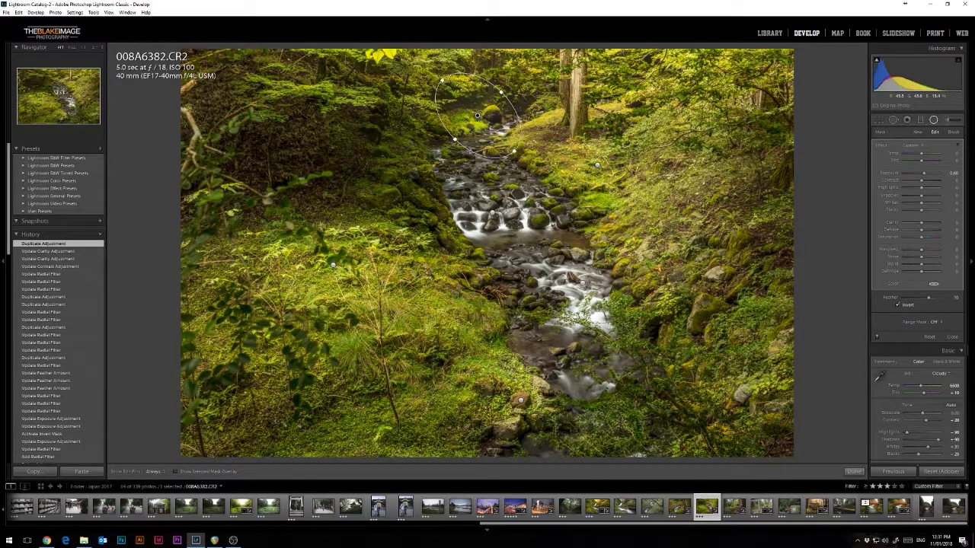
{"action": "left_click_drag", "start_coordinate": [442, 80], "coordinate": [324, 452]}
{"action": "left_click_drag", "start_coordinate": [335, 415], "coordinate": [335, 406]}
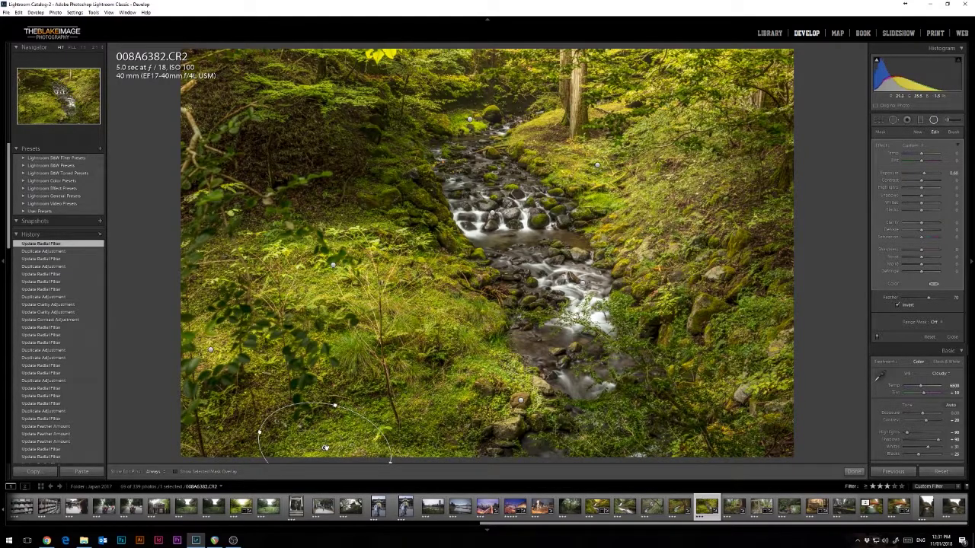
Move the lower-left grass radial filter onto the mossy left bank above the cascades, then shrink and rotate it to fit the rocks
{"action": "left_click_drag", "start_coordinate": [325, 448], "coordinate": [325, 442]}
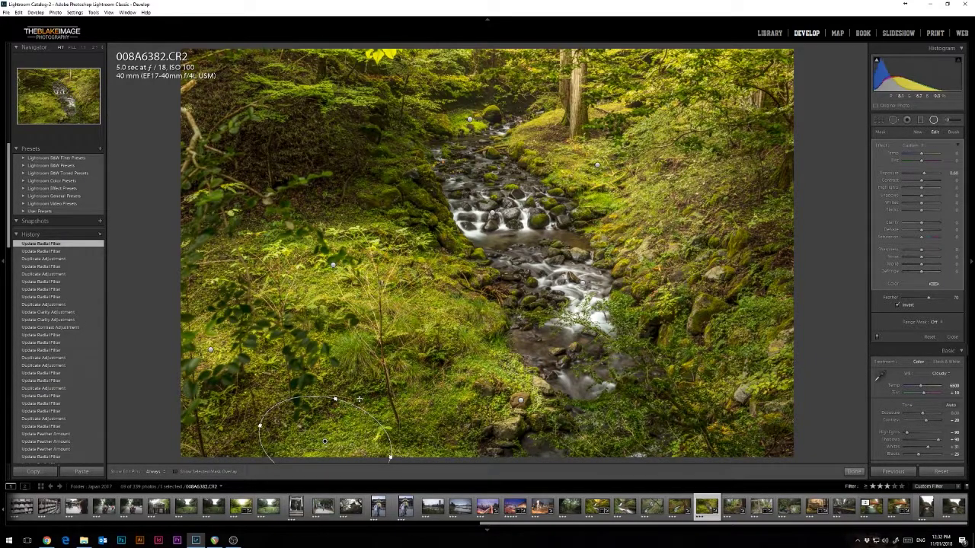
{"action": "left_click_drag", "start_coordinate": [325, 444], "coordinate": [324, 441]}
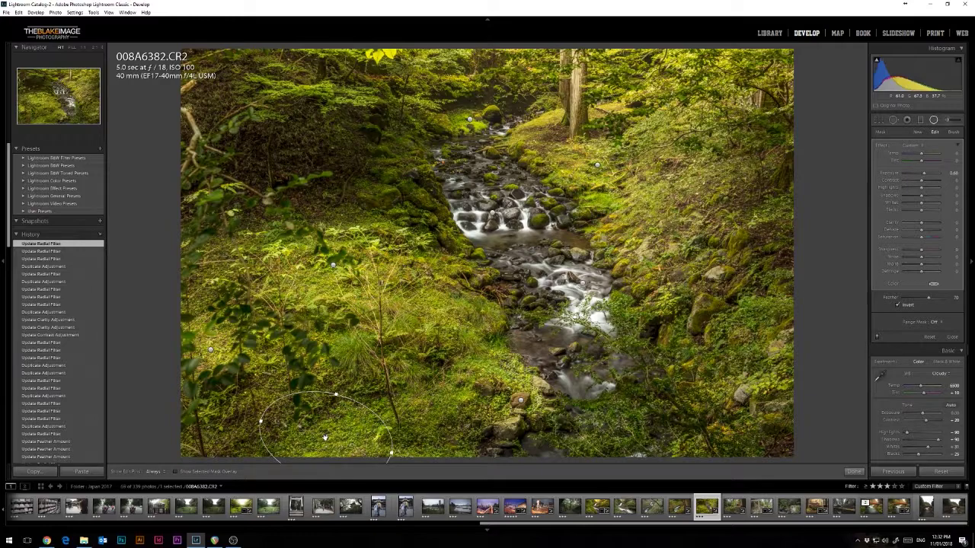
{"action": "left_click_drag", "start_coordinate": [325, 438], "coordinate": [395, 171]}
{"action": "left_click_drag", "start_coordinate": [449, 159], "coordinate": [431, 215]}
{"action": "left_click_drag", "start_coordinate": [375, 108], "coordinate": [387, 137]}
{"action": "left_click_drag", "start_coordinate": [393, 174], "coordinate": [390, 176]}
Raise exposure, clarity and contrast on the mossy left bank's radial filter, setting clarity to 22, and finish editing the filters
{"action": "left_click_drag", "start_coordinate": [924, 174], "coordinate": [927, 176]}
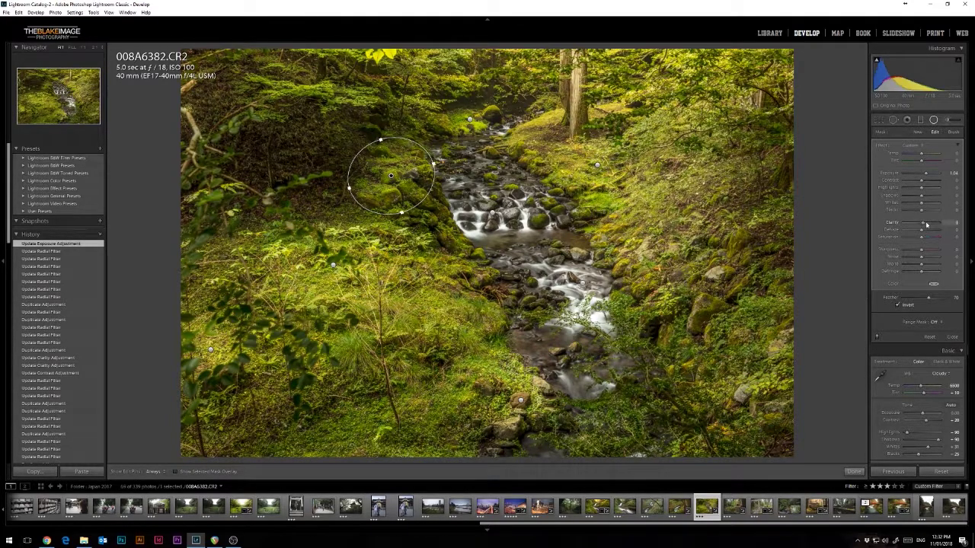
{"action": "left_click_drag", "start_coordinate": [929, 226], "coordinate": [928, 225]}
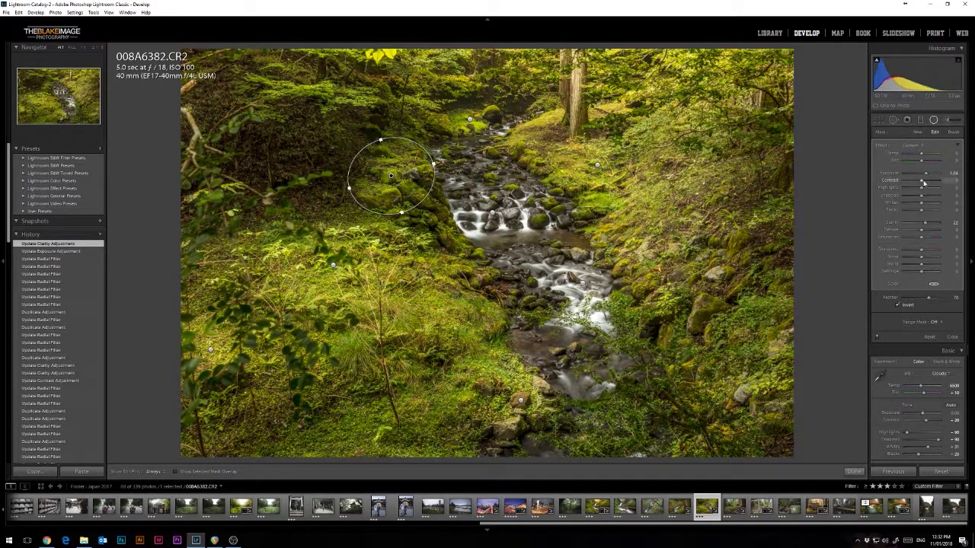
{"action": "left_click_drag", "start_coordinate": [923, 181], "coordinate": [926, 182]}
{"action": "left_click", "coordinate": [933, 119]}
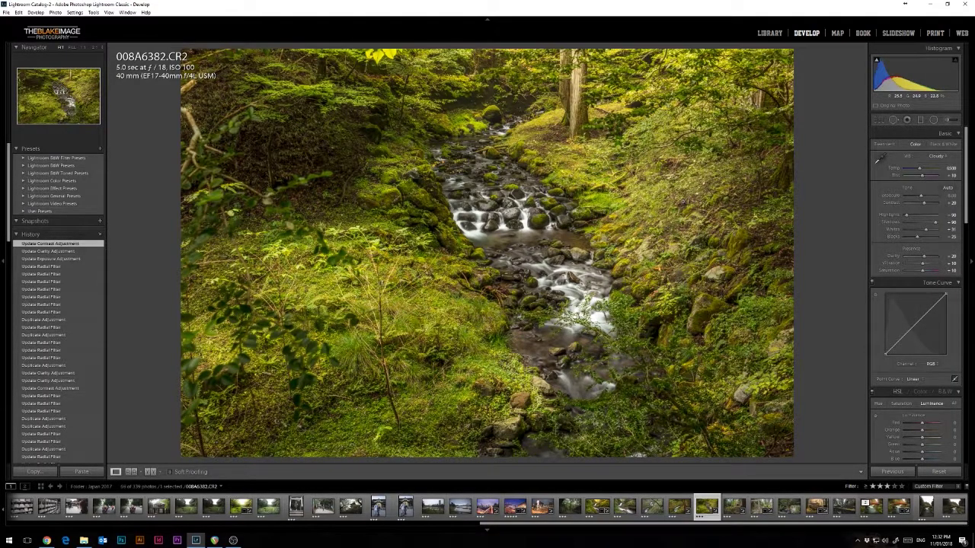
Compare the original photo with the edited version to judge the effect of the radial filters
{"action": "key", "text": "backslash"}
{"action": "key", "text": "backslash"}
{"action": "key", "text": "backslash"}
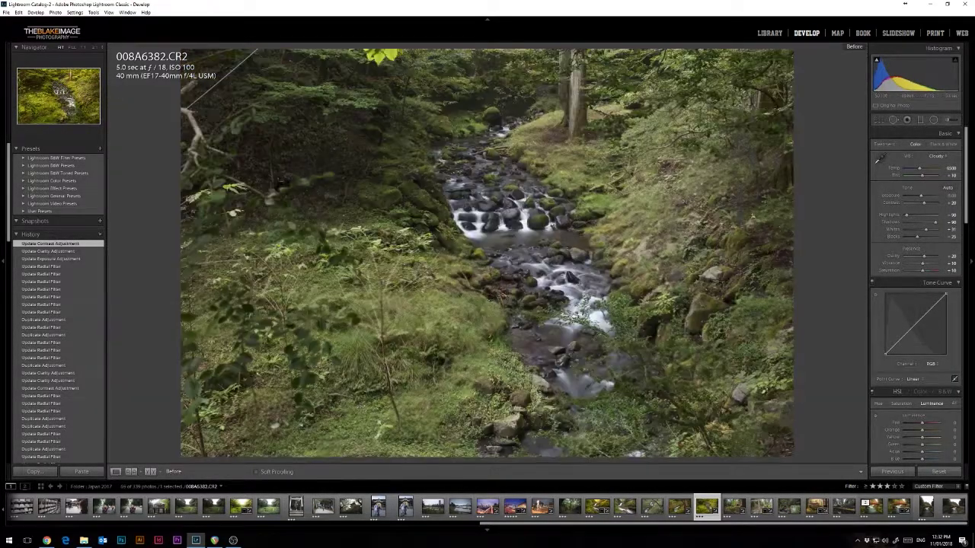
{"action": "key", "text": "backslash"}
{"action": "key", "text": "backslash"}
{"action": "key", "text": "backslash"}
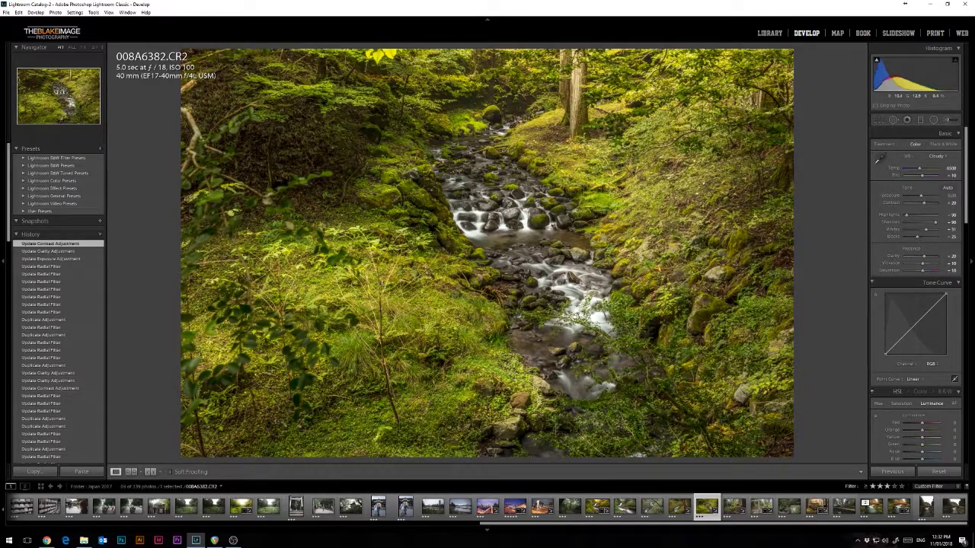
{"action": "key", "text": "backslash"}
{"action": "key", "text": "backslash"}
{"action": "key", "text": "backslash"}
{"action": "key", "text": "backslash"}
Add an inverted Burn (Darken) radial filter on the grass left of the lower stream rocks, with feather 100 and exposure -0.30
{"action": "left_click", "coordinate": [934, 120]}
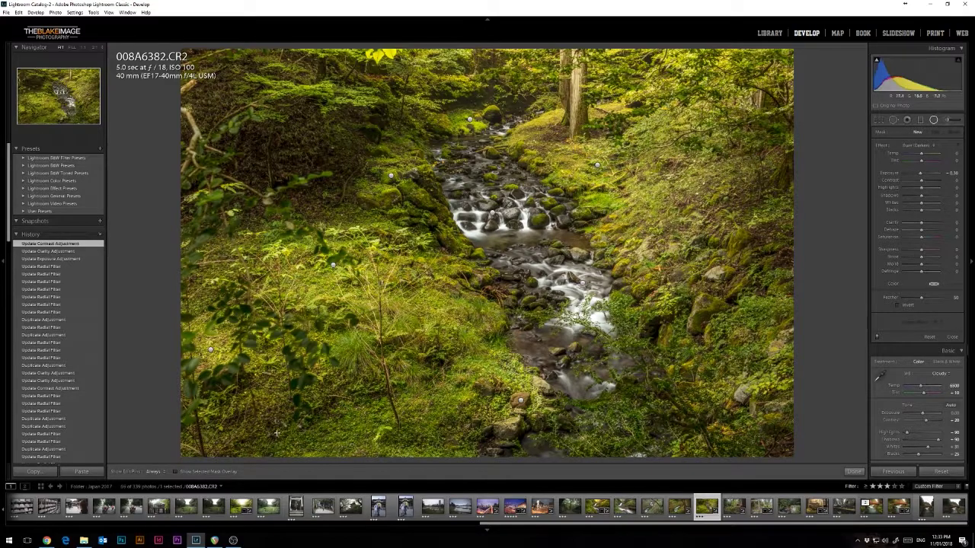
{"action": "left_click_drag", "start_coordinate": [439, 415], "coordinate": [486, 452]}
{"action": "left_click", "coordinate": [898, 304]}
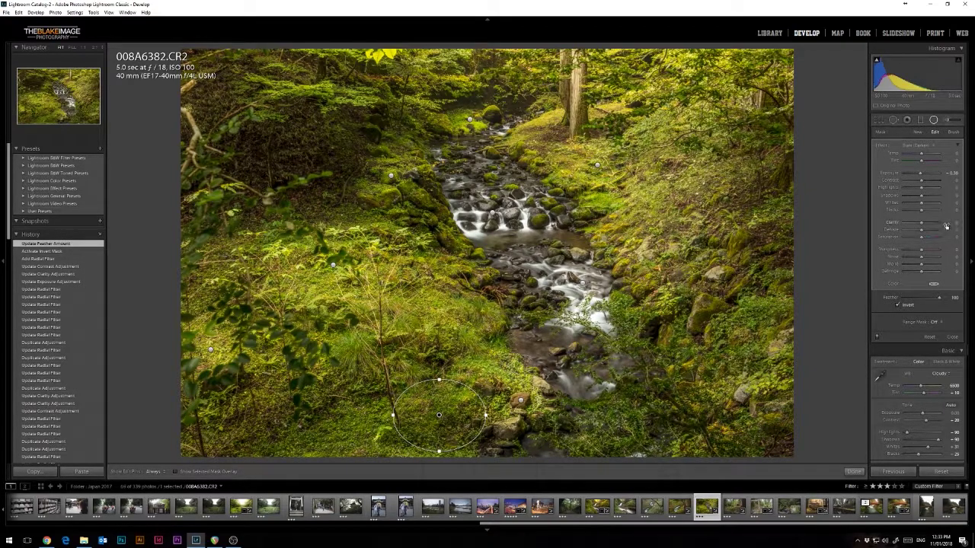
{"action": "left_click_drag", "start_coordinate": [440, 416], "coordinate": [440, 427]}
{"action": "left_click", "coordinate": [950, 173]}
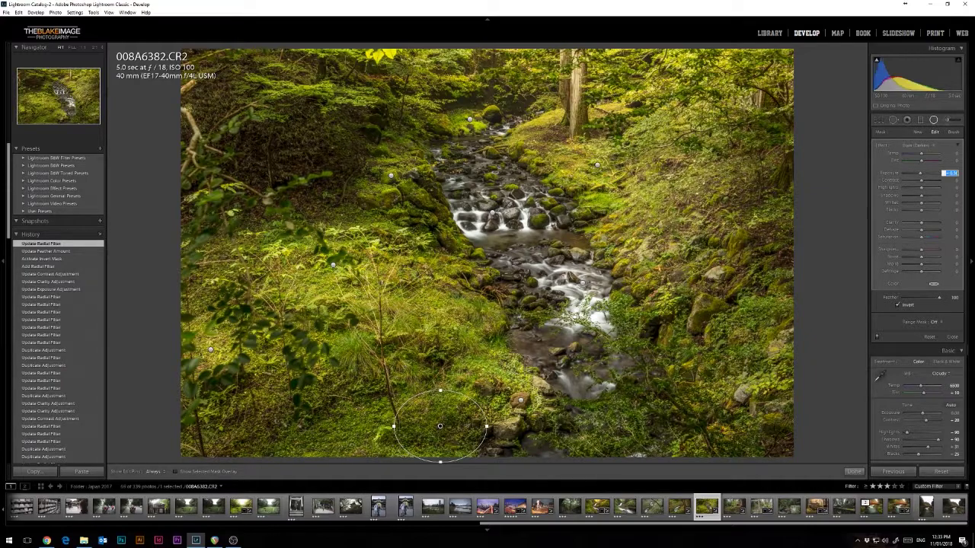
{"action": "type", "text": "-0."}
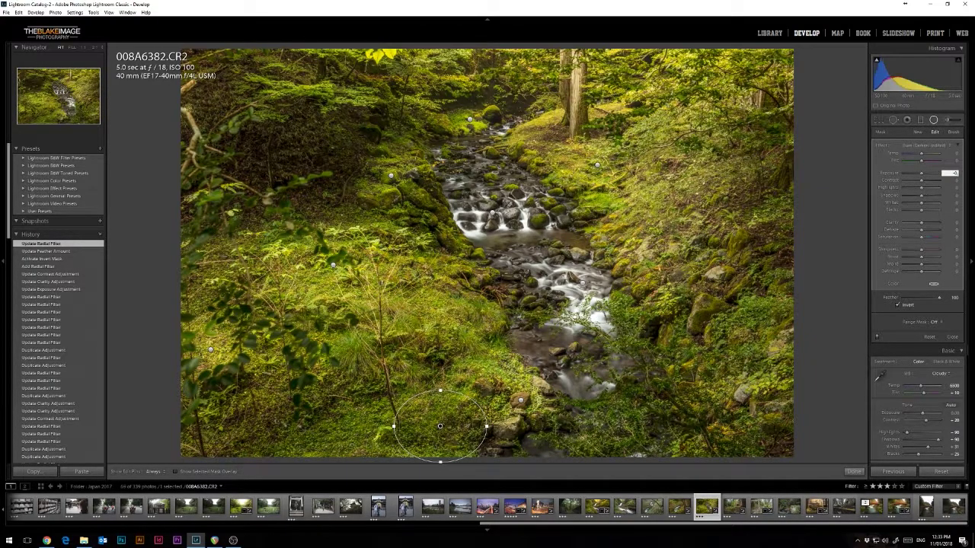
{"action": "type", "text": "30"}
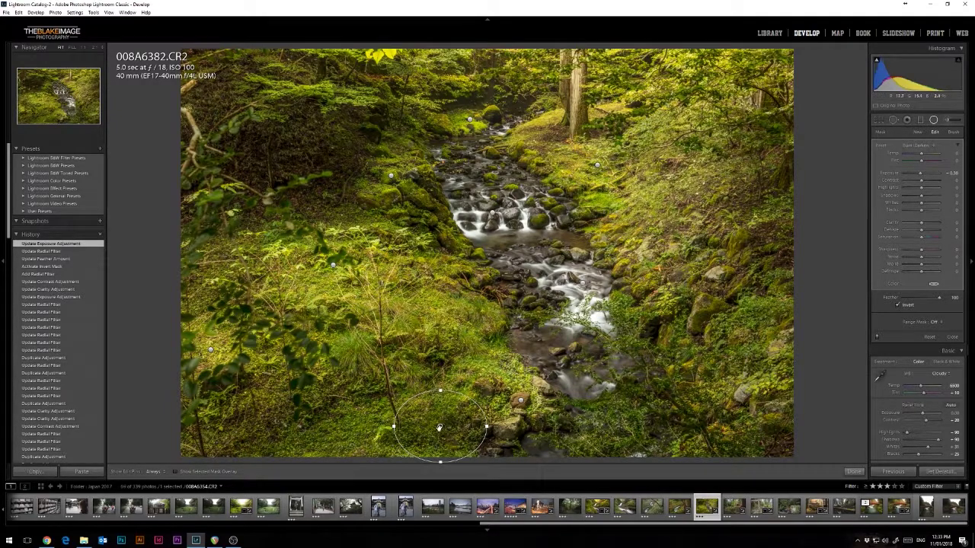
Duplicate the darkening radial filter onto the right bank rocks, the far-right trees and the dark foliage left of the upper stream, shrinking the last copy
{"action": "left_click_drag", "start_coordinate": [440, 426], "coordinate": [715, 331], "text": "ctrl+alt"}
{"action": "left_click_drag", "start_coordinate": [716, 294], "coordinate": [735, 288]}
{"action": "left_click_drag", "start_coordinate": [718, 332], "coordinate": [748, 159]}
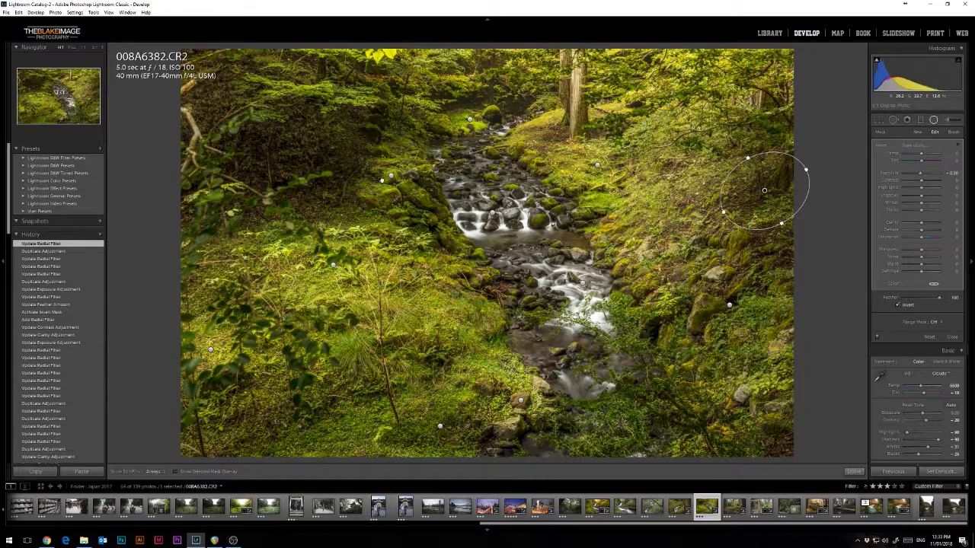
{"action": "left_click_drag", "start_coordinate": [371, 180], "coordinate": [427, 122]}
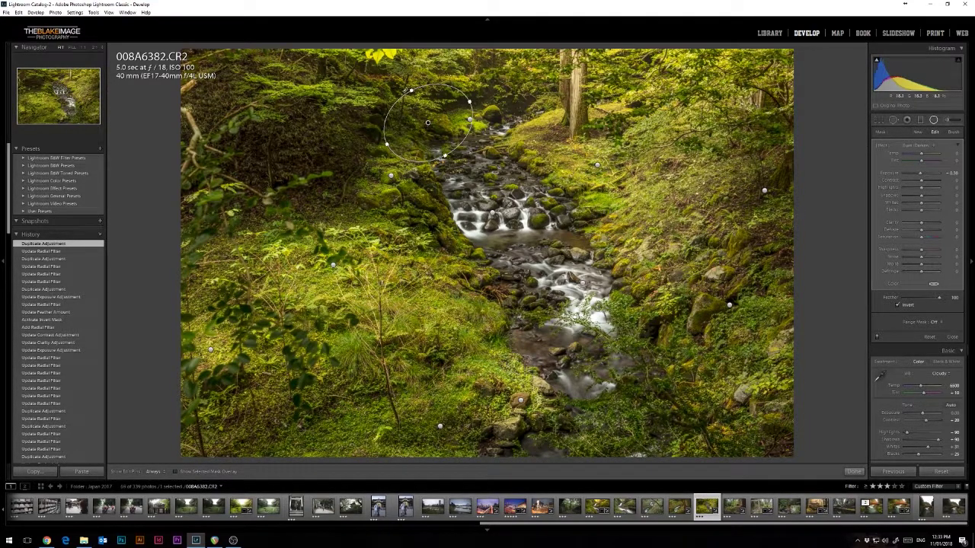
{"action": "left_click_drag", "start_coordinate": [410, 89], "coordinate": [422, 99]}
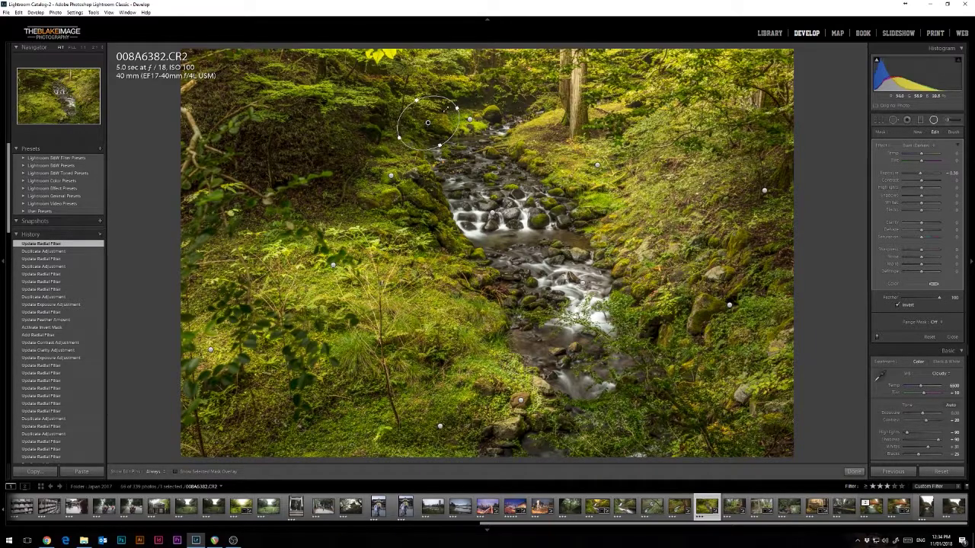
Duplicate the darkening radial filter onto the far end of the stream beside the tree trunks and raise its clarity
{"action": "key", "text": "alt"}
{"action": "left_click_drag", "start_coordinate": [428, 122], "coordinate": [520, 96]}
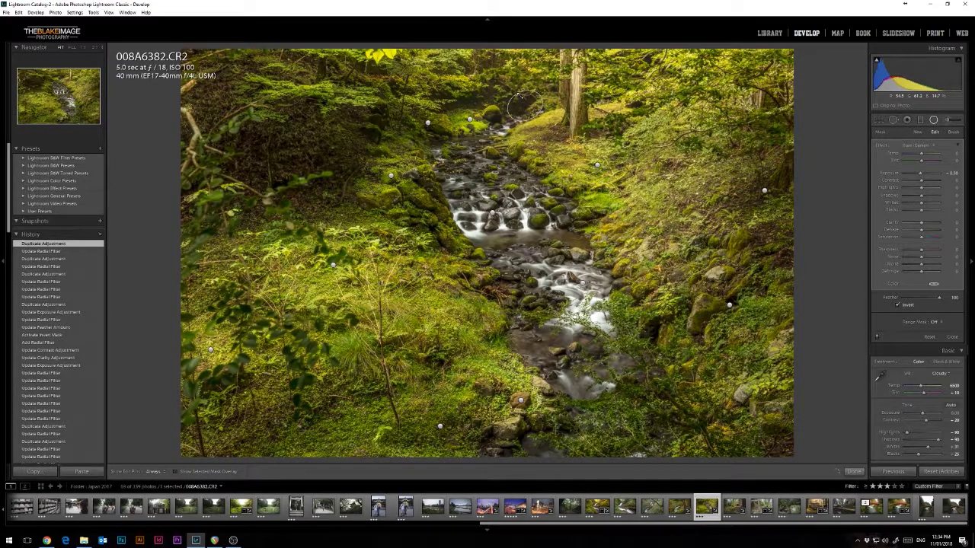
{"action": "left_click_drag", "start_coordinate": [520, 96], "coordinate": [515, 106]}
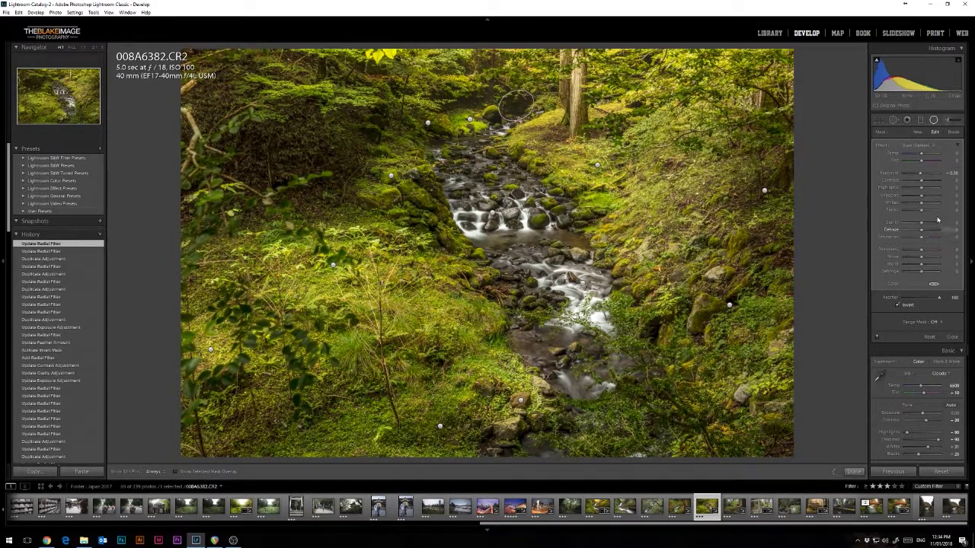
{"action": "left_click_drag", "start_coordinate": [922, 222], "coordinate": [934, 227]}
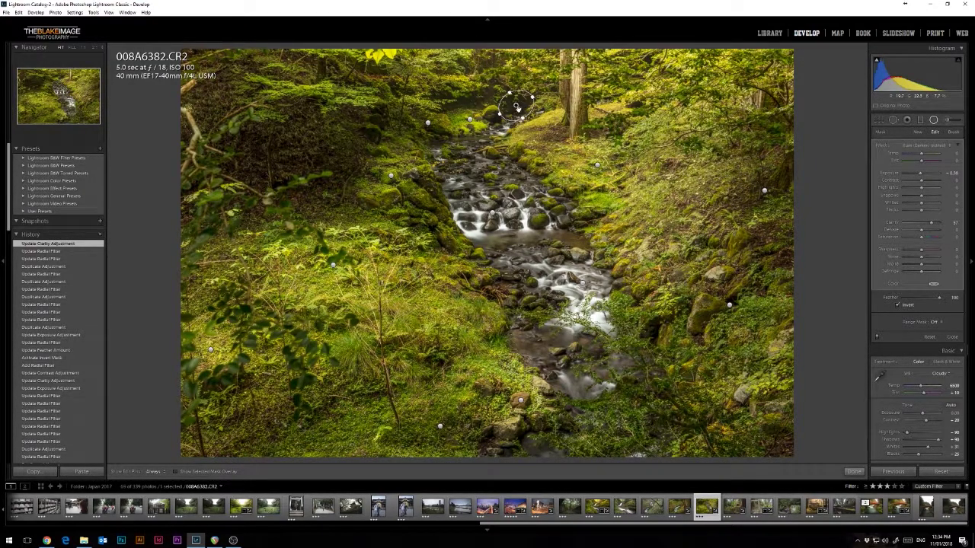
Duplicate the far-stream radial filter onto the photo's lower-left corner and stretch it into a long diagonal ellipse over the shaded grass
{"action": "left_click_drag", "start_coordinate": [516, 107], "coordinate": [223, 393], "text": "ctrl+alt"}
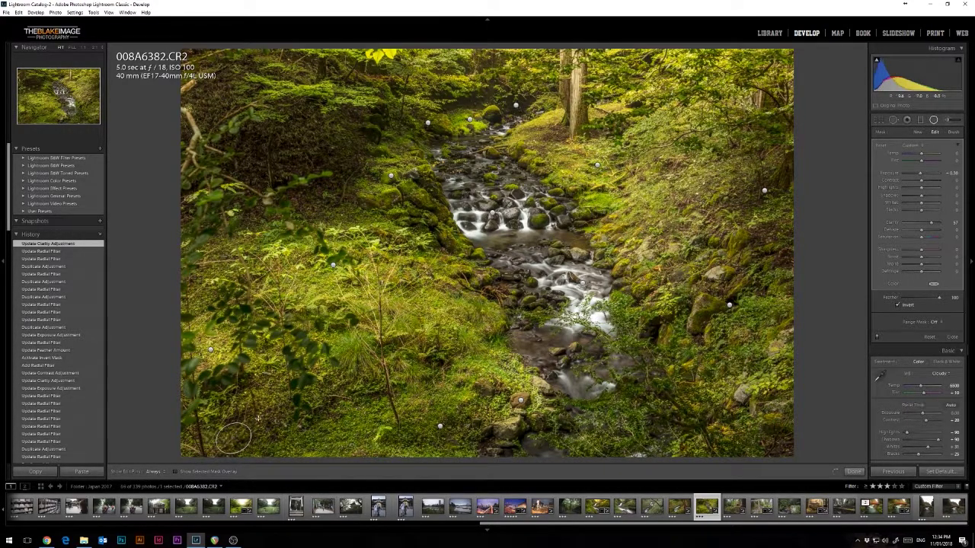
{"action": "left_click_drag", "start_coordinate": [249, 427], "coordinate": [318, 392]}
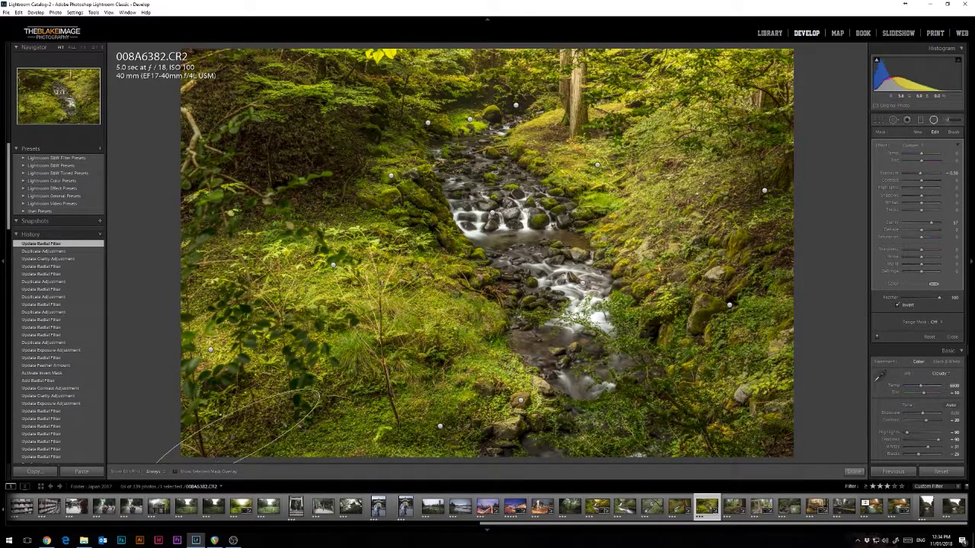
{"action": "left_click_drag", "start_coordinate": [216, 412], "coordinate": [265, 425]}
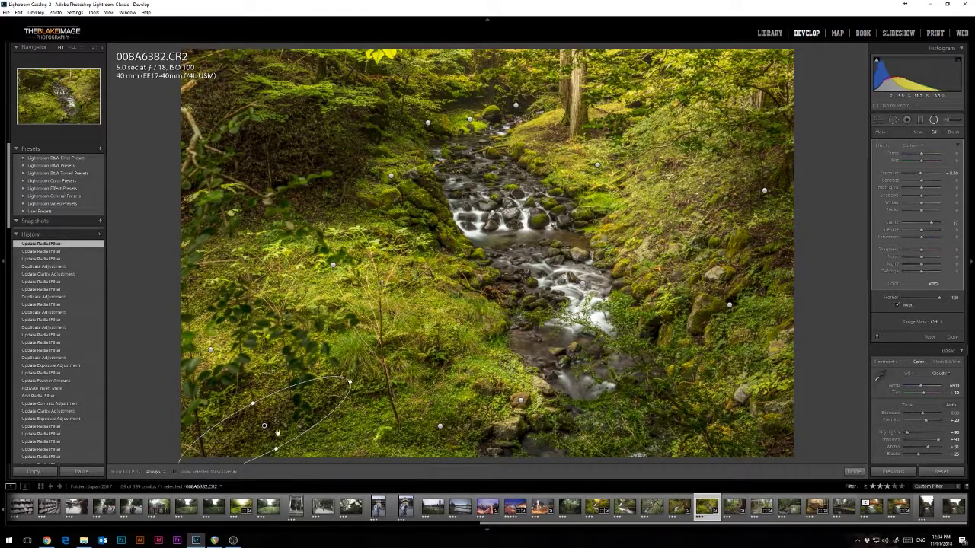
Duplicate the diagonal radial filter onto the left bank beside the cascades, position it over the rocks and adjust its clarity
{"action": "left_click_drag", "start_coordinate": [265, 425], "coordinate": [435, 248], "text": "ctrl+alt"}
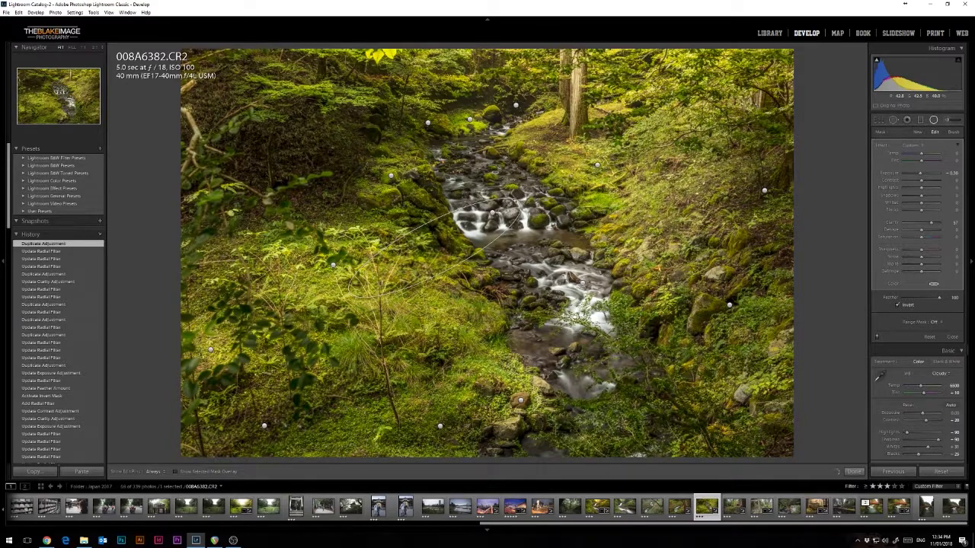
{"action": "left_click_drag", "start_coordinate": [515, 201], "coordinate": [438, 237]}
{"action": "left_click_drag", "start_coordinate": [930, 222], "coordinate": [931, 223]}
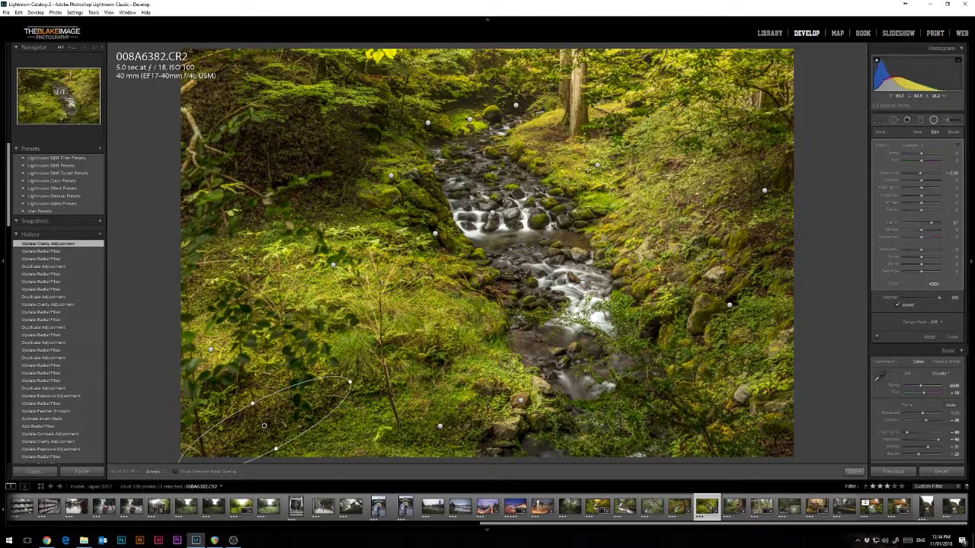
Set the clarity of the lower-left corner's diagonal radial filter to 0 and finish editing the filters
{"action": "left_click", "coordinate": [598, 165]}
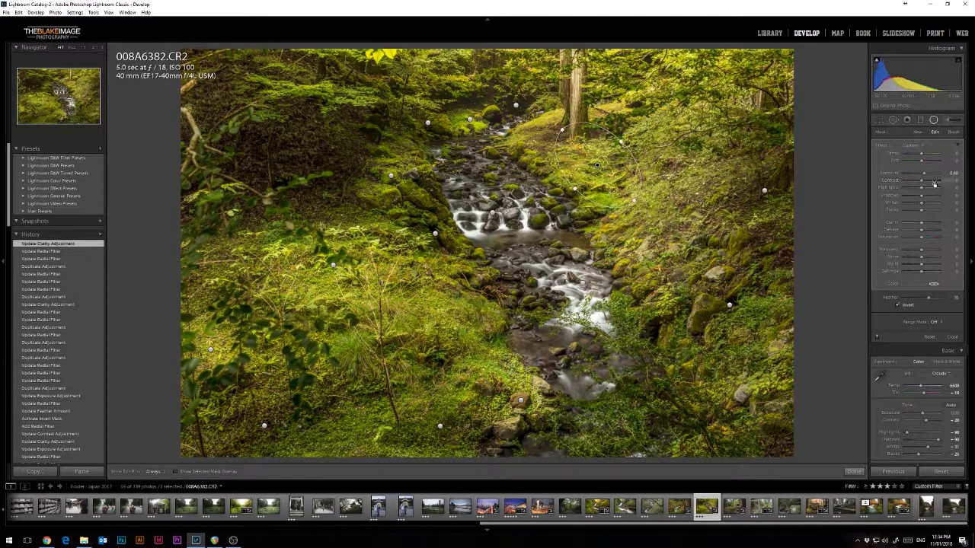
{"action": "left_click", "coordinate": [264, 425]}
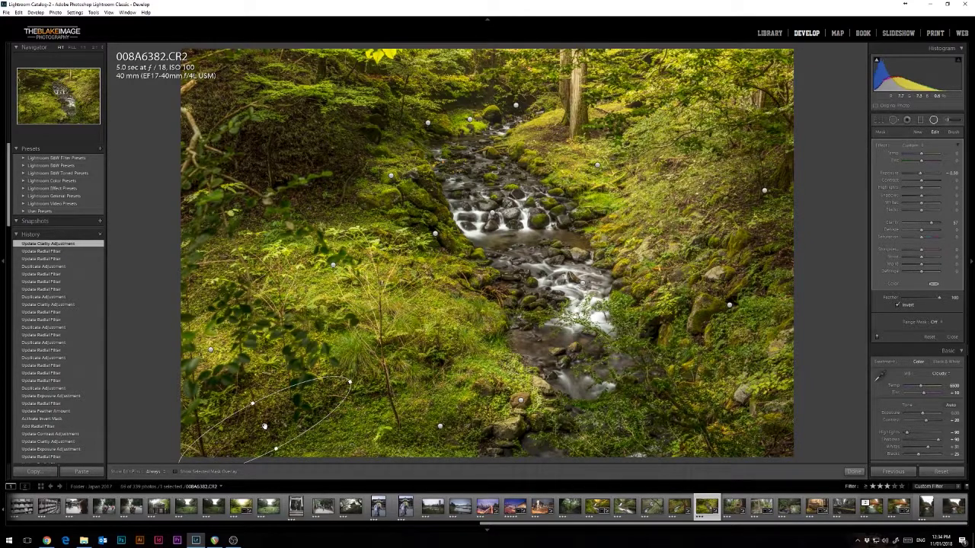
{"action": "left_click_drag", "start_coordinate": [932, 223], "coordinate": [926, 225]}
{"action": "left_click", "coordinate": [953, 224]}
{"action": "type", "text": "0"}
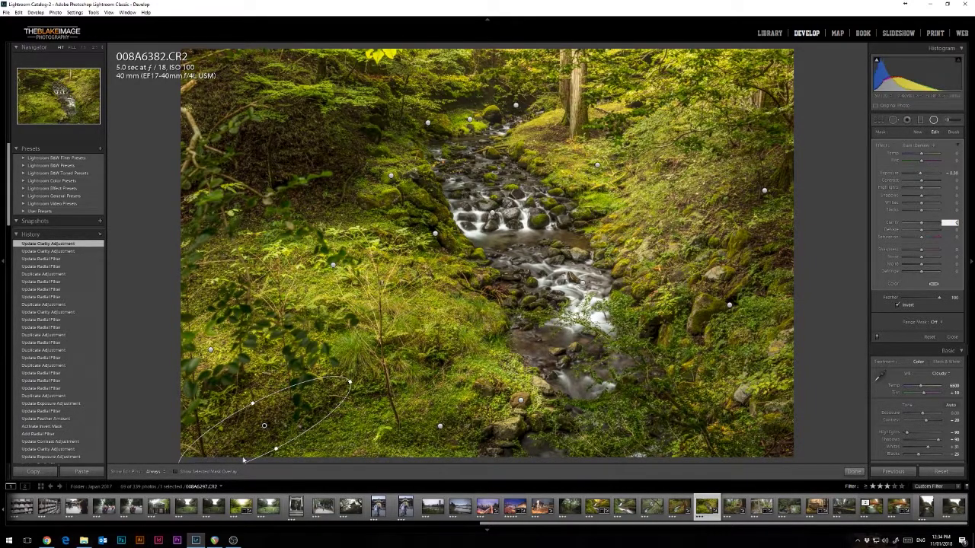
{"action": "left_click", "coordinate": [934, 121]}
{"action": "left_click", "coordinate": [934, 121]}
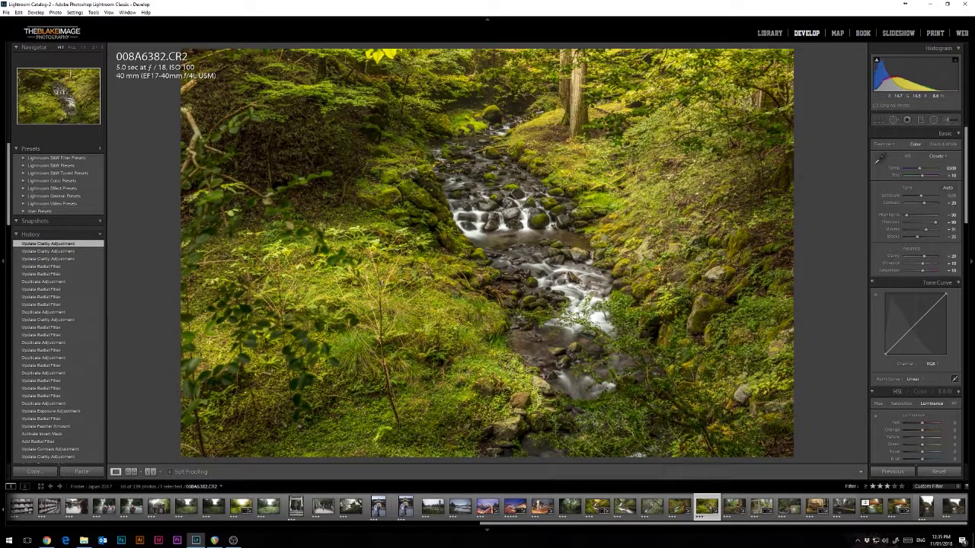
Compare the photo before and after all edits, and examine the cascades and upper stream in close-up
{"action": "key", "text": "backslash"}
{"action": "key", "text": "backslash"}
{"action": "key", "text": "backslash"}
{"action": "key", "text": "backslash"}
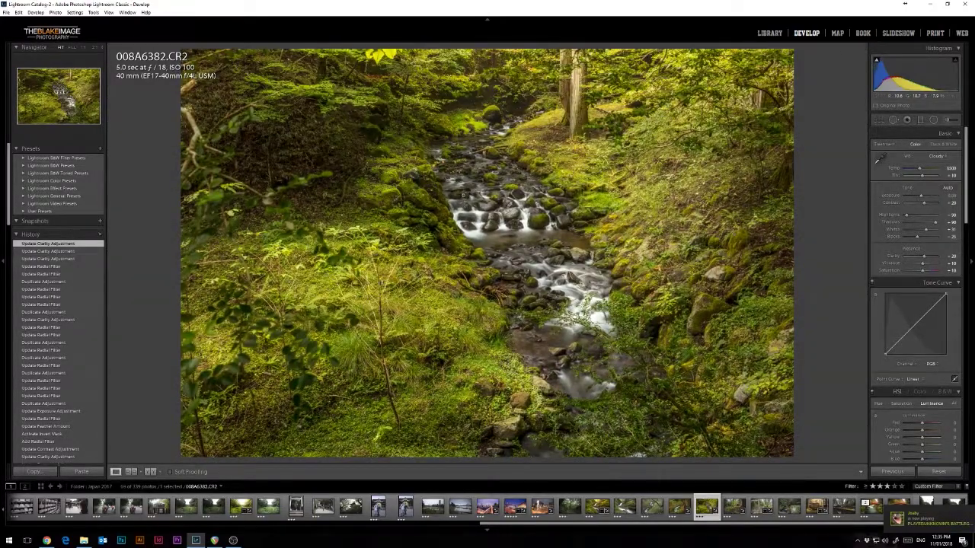
{"action": "key", "text": "backslash"}
{"action": "key", "text": "backslash"}
{"action": "left_click", "coordinate": [499, 206]}
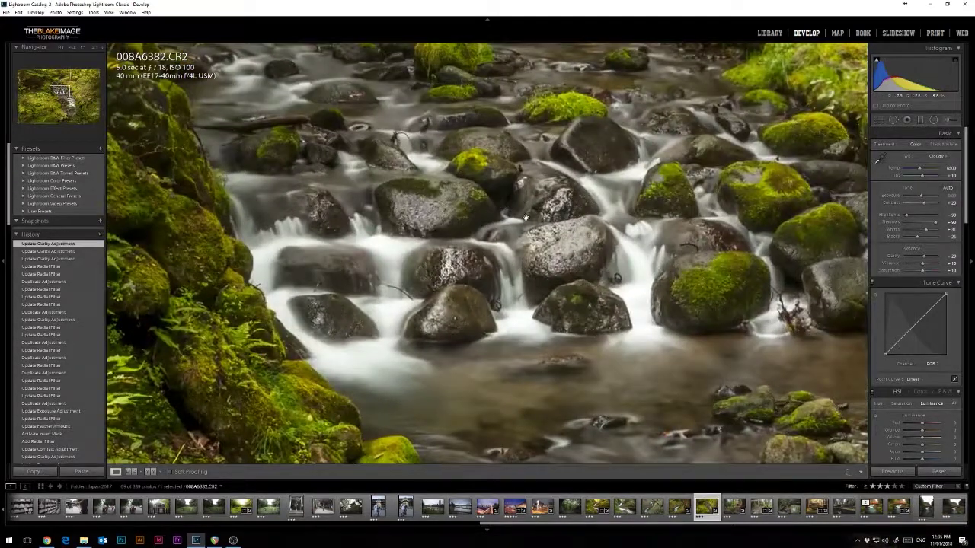
{"action": "left_click_drag", "start_coordinate": [602, 135], "coordinate": [522, 408]}
{"action": "left_click_drag", "start_coordinate": [555, 158], "coordinate": [689, 332]}
{"action": "left_click", "coordinate": [580, 294]}
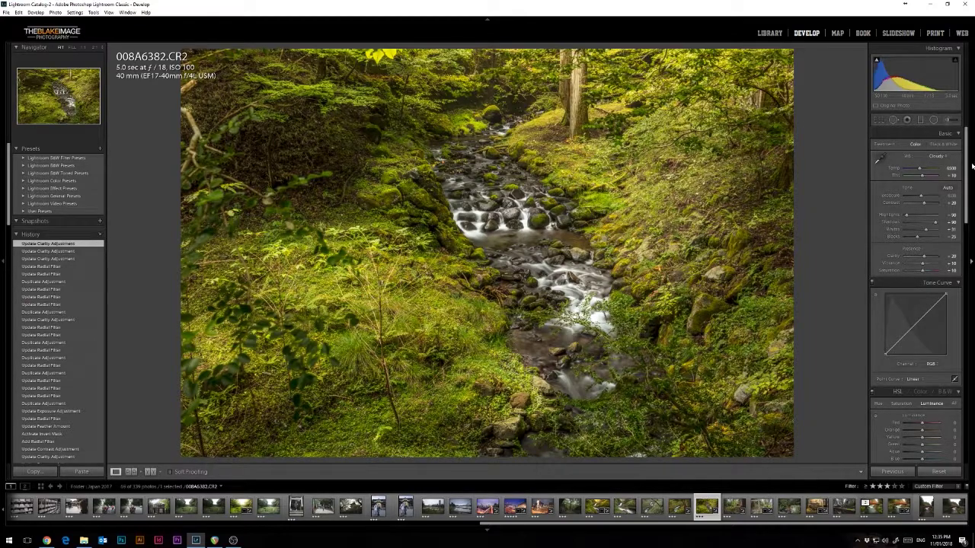
Shift the hue of the yellow and green foliage slightly toward warmer tones with the HSL targeted adjustment
{"action": "scroll", "coordinate": [891, 238], "scroll_direction": "down", "scroll_amount": 5}
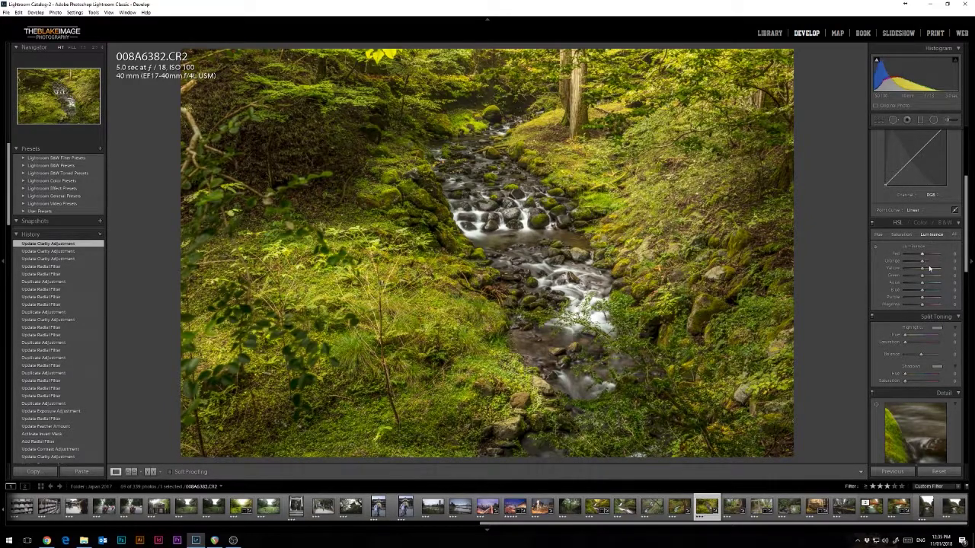
{"action": "left_click", "coordinate": [881, 236]}
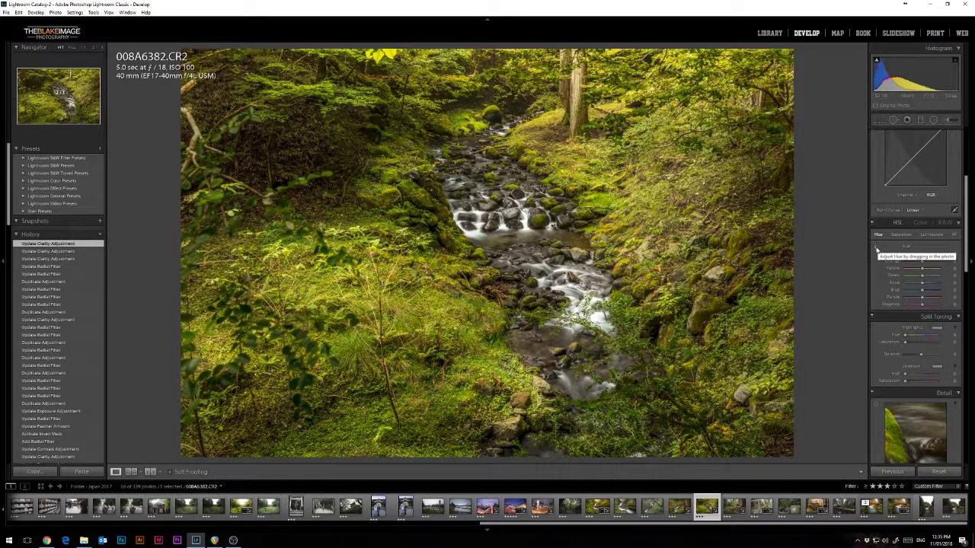
{"action": "left_click", "coordinate": [876, 251]}
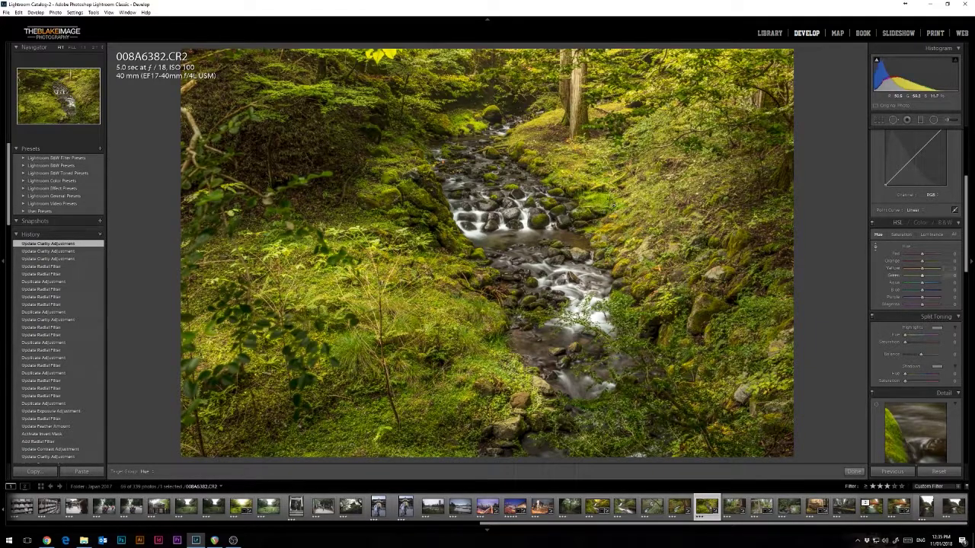
{"action": "left_click_drag", "start_coordinate": [608, 203], "coordinate": [603, 204]}
{"action": "left_click_drag", "start_coordinate": [603, 203], "coordinate": [603, 305]}
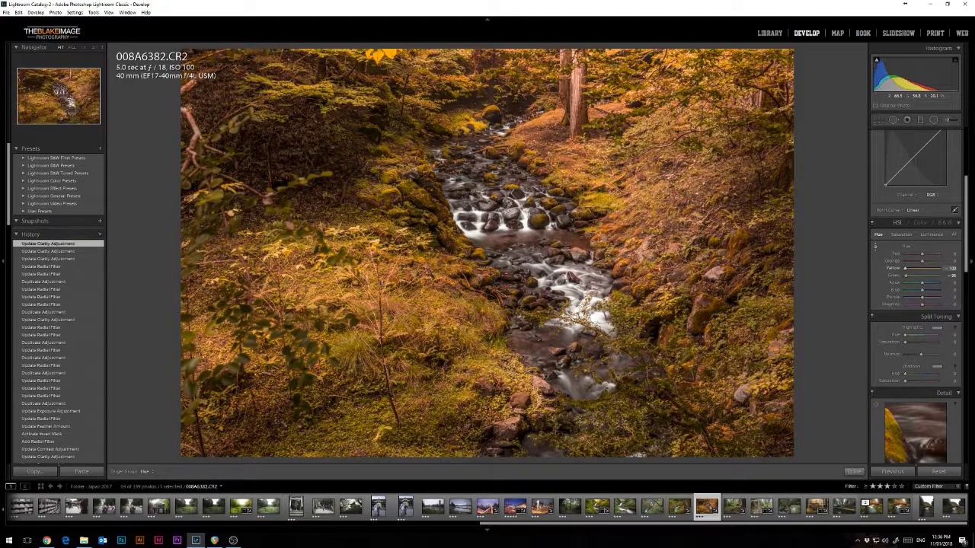
{"action": "mouse_move", "coordinate": [603, 244]}
{"action": "left_mouse_down"}
{"action": "mouse_move", "coordinate": [603, 191]}
{"action": "mouse_move", "coordinate": [603, 225]}
{"action": "left_mouse_up"}
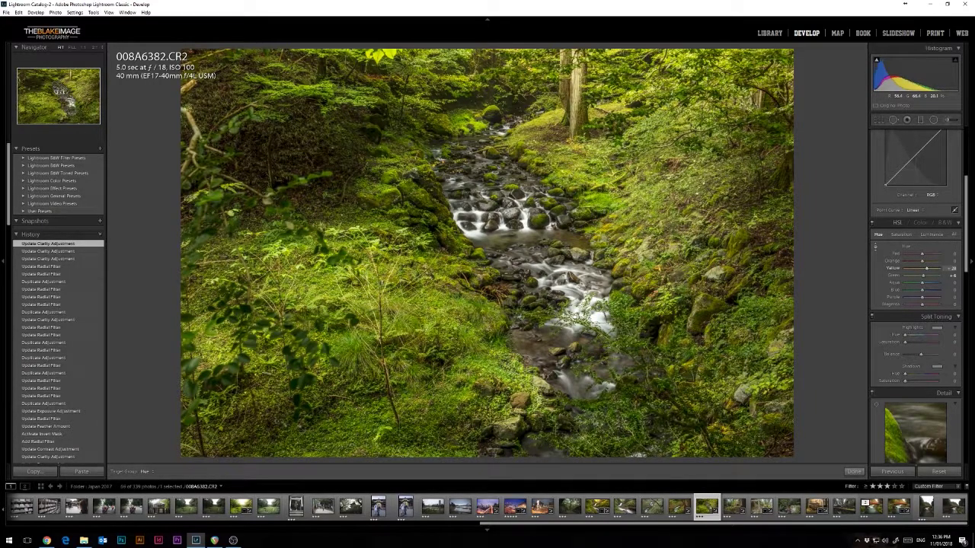
{"action": "left_click_drag", "start_coordinate": [602, 196], "coordinate": [603, 211]}
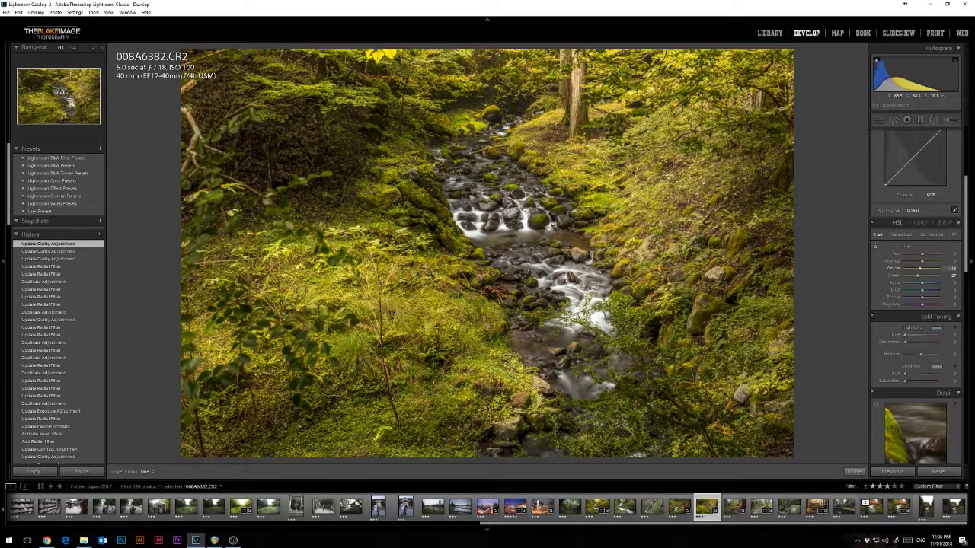
{"action": "left_click_drag", "start_coordinate": [380, 284], "coordinate": [380, 277]}
Adjust HSL luminance with targeted adjustment on the foliage, to about +13 for yellow and about -39 for green
{"action": "left_click", "coordinate": [929, 235]}
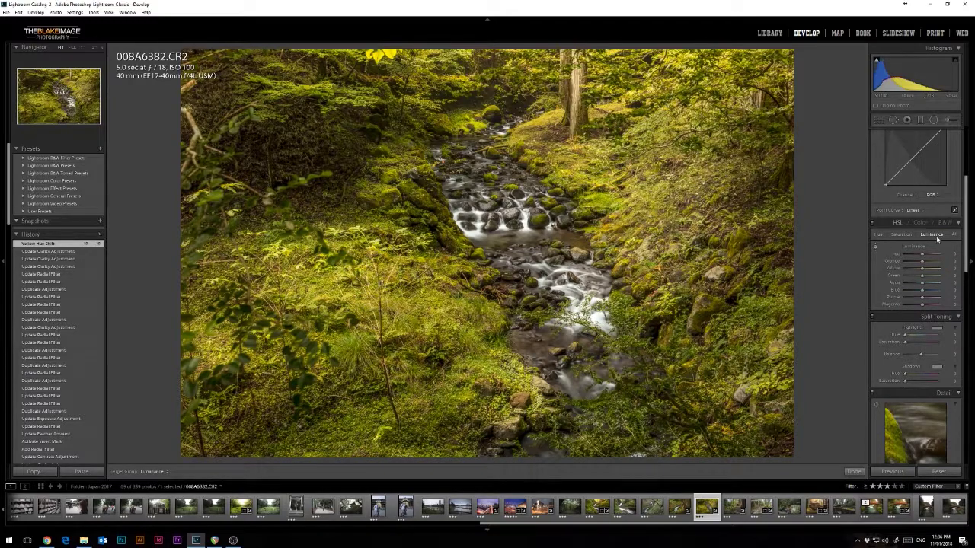
{"action": "left_click", "coordinate": [875, 247]}
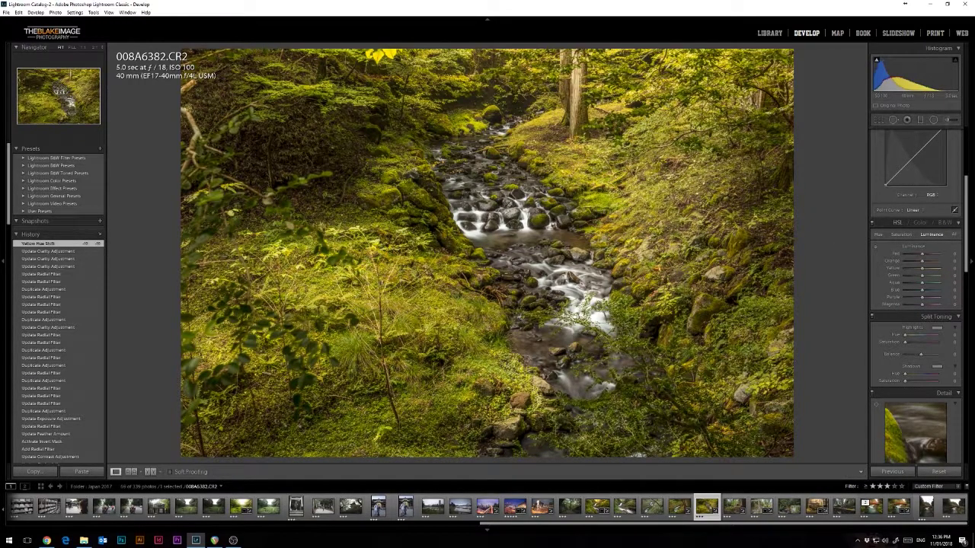
{"action": "left_click", "coordinate": [875, 247]}
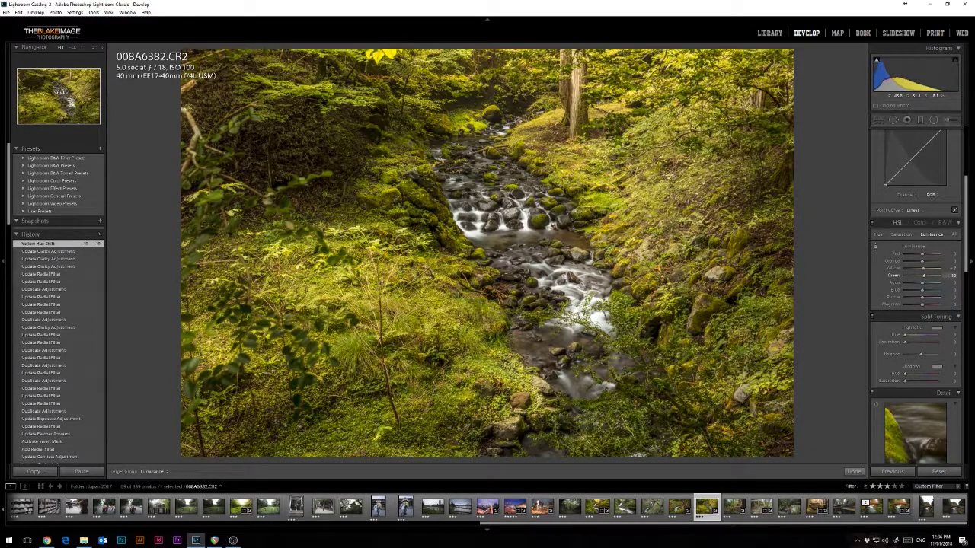
{"action": "key", "text": "Up"}
{"action": "key", "text": "Up"}
{"action": "key", "text": "Down"}
{"action": "key", "text": "Down"}
{"action": "key", "text": "Down"}
{"action": "key", "text": "Down"}
{"action": "key", "text": "Down"}
{"action": "key", "text": "Down"}
{"action": "key", "text": "Down"}
{"action": "key", "text": "Down"}
{"action": "key", "text": "Down"}
{"action": "key", "text": "Down"}
{"action": "key", "text": "Down"}
{"action": "key", "text": "Down"}
{"action": "key", "text": "Down"}
{"action": "key", "text": "Down"}
{"action": "key", "text": "Down"}
{"action": "key", "text": "Down"}
{"action": "key", "text": "Down"}
{"action": "key", "text": "Down"}
{"action": "key", "text": "Down"}
{"action": "key", "text": "Down"}
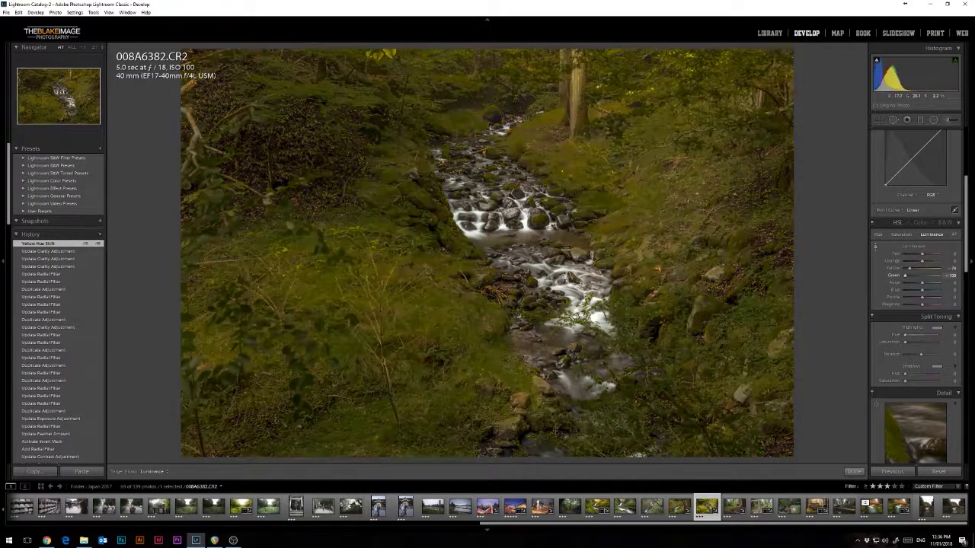
{"action": "key", "text": "Up"}
{"action": "key", "text": "Up"}
{"action": "key", "text": "Up"}
{"action": "key", "text": "Up"}
{"action": "key", "text": "Up"}
{"action": "key", "text": "Up"}
{"action": "key", "text": "Up"}
{"action": "key", "text": "Up"}
{"action": "key", "text": "Up"}
{"action": "key", "text": "Up"}
{"action": "key", "text": "Up"}
{"action": "key", "text": "Up"}
{"action": "key", "text": "Up"}
{"action": "key", "text": "Up"}
{"action": "key", "text": "Up"}
{"action": "key", "text": "Up"}
{"action": "key", "text": "Up"}
{"action": "key", "text": "Up"}
{"action": "key", "text": "Up"}
{"action": "key", "text": "Up"}
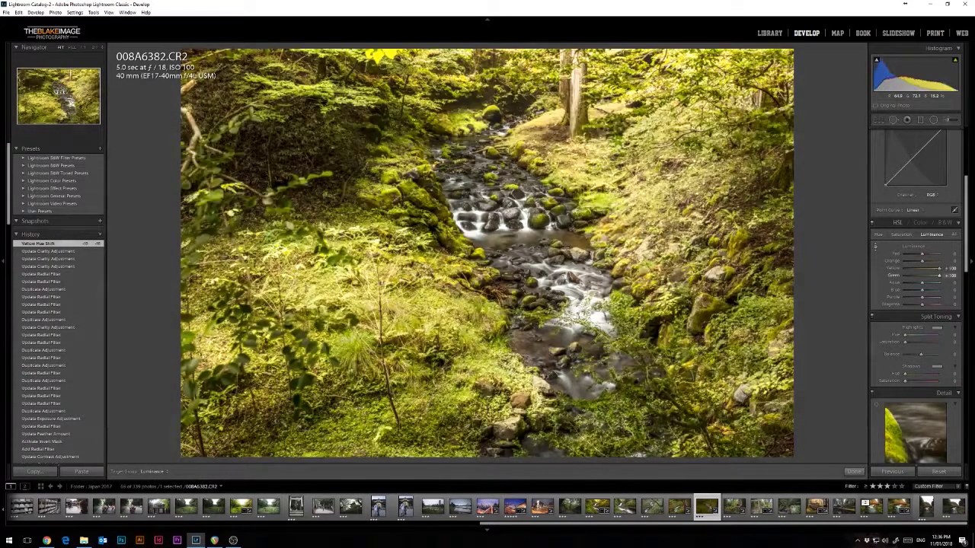
{"action": "key", "text": "Down"}
{"action": "key", "text": "Down"}
{"action": "key", "text": "Down"}
{"action": "key", "text": "Down"}
{"action": "key", "text": "Down"}
{"action": "key", "text": "Down"}
{"action": "key", "text": "Down"}
{"action": "key", "text": "Down"}
{"action": "key", "text": "Down"}
{"action": "key", "text": "Down"}
{"action": "key", "text": "Down"}
{"action": "key", "text": "Down"}
{"action": "key", "text": "Down"}
{"action": "key", "text": "Down"}
{"action": "key", "text": "Down"}
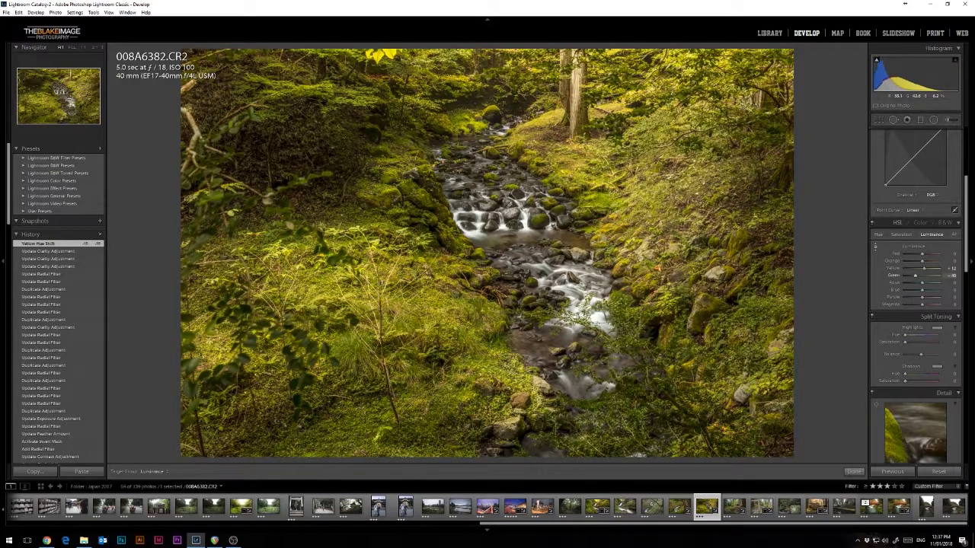
{"action": "key", "text": "Up"}
{"action": "key", "text": "Up"}
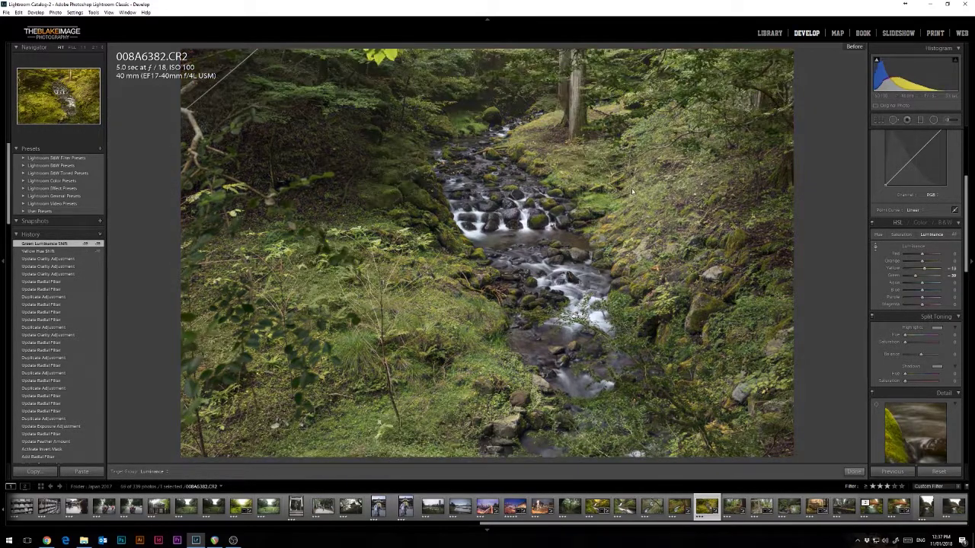
Compare the whole photo before and after the edits to judge the foliage colour changes
{"action": "key", "text": "backslash"}
{"action": "key", "text": "backslash"}
{"action": "key", "text": "backslash"}
{"action": "key", "text": "backslash"}
{"action": "key", "text": "backslash"}
{"action": "key", "text": "backslash"}
{"action": "key", "text": "backslash"}
{"action": "key", "text": "backslash"}
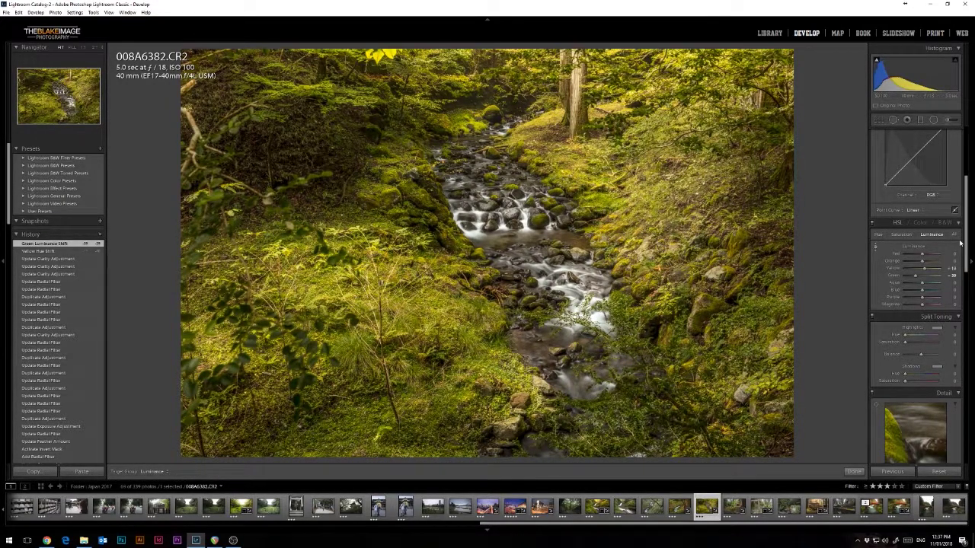
Raise the saturation of the foliage's yellows and greens slightly with the HSL targeted adjustment
{"action": "left_click", "coordinate": [902, 235]}
{"action": "left_click_drag", "start_coordinate": [602, 204], "coordinate": [601, 201]}
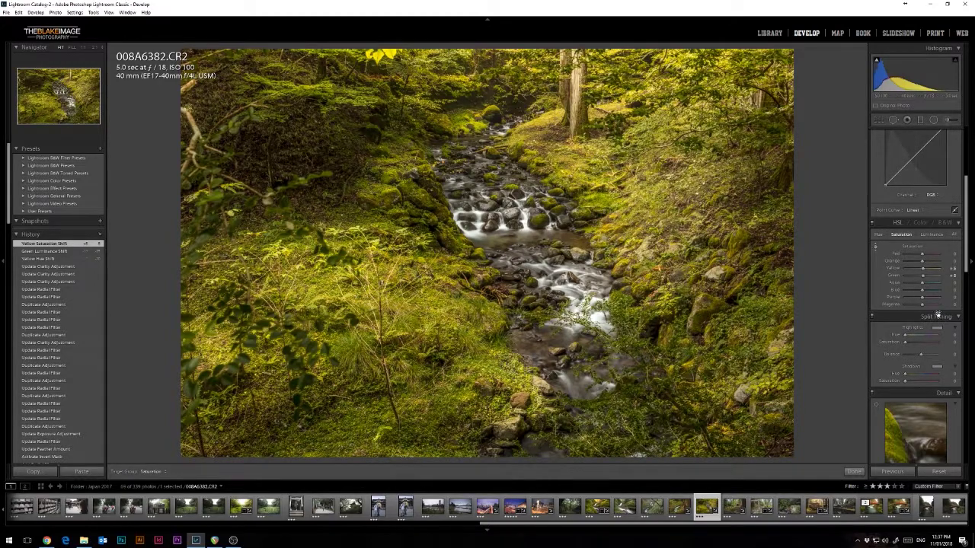
{"action": "scroll", "coordinate": [910, 317], "scroll_direction": "up", "scroll_amount": 5}
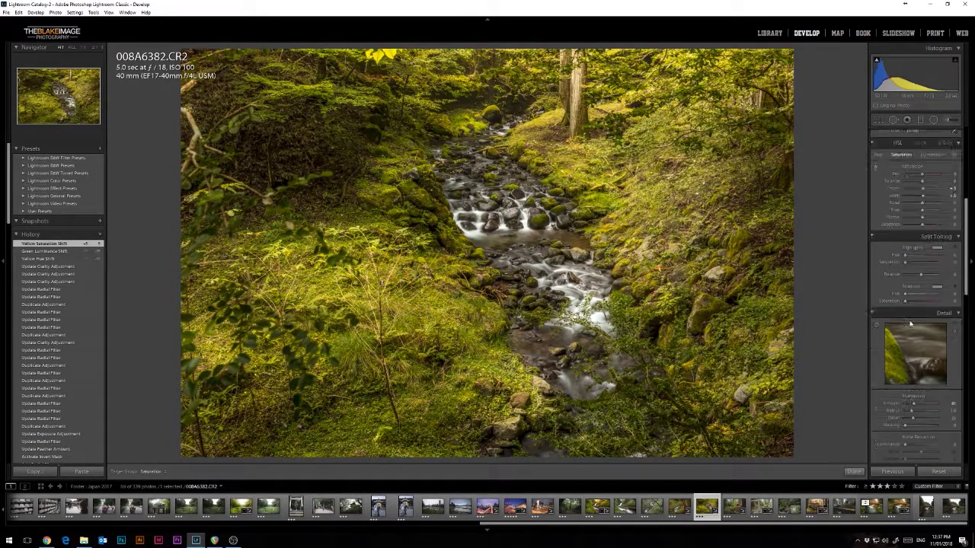
Paint the rocks in the upper stream with an adjustment brush set to clarity 62 and exposure 0, hiding the edit pins
{"action": "left_click", "coordinate": [953, 122]}
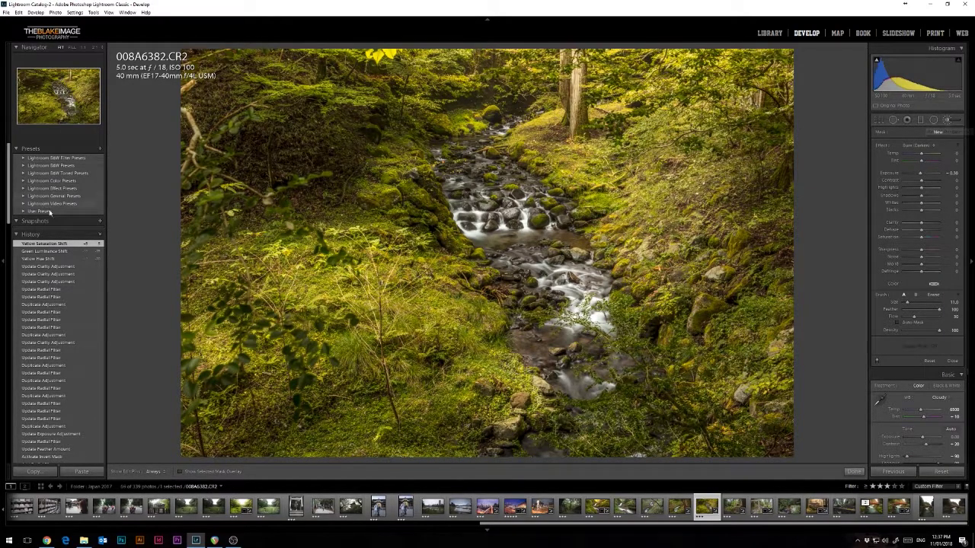
{"action": "left_click", "coordinate": [949, 122]}
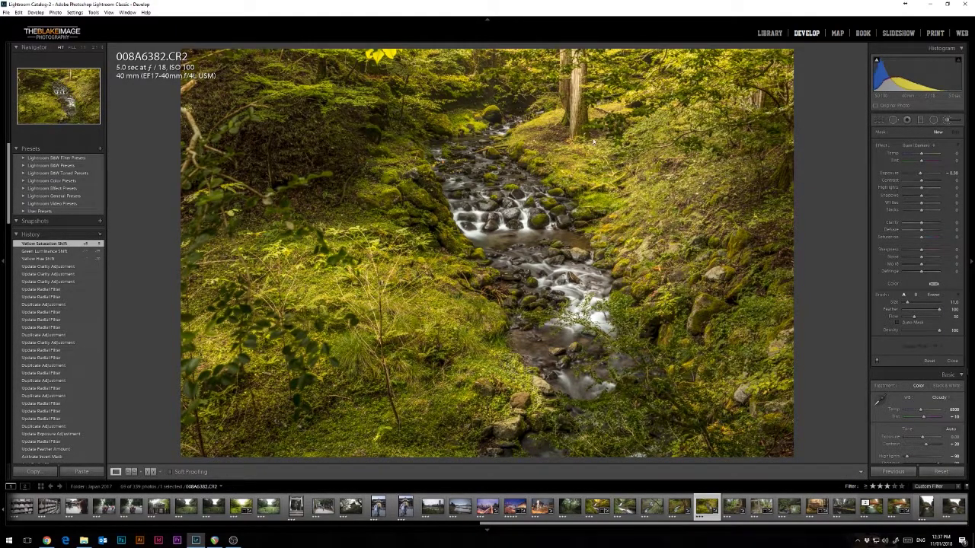
{"action": "left_click", "coordinate": [508, 207]}
{"action": "left_click", "coordinate": [449, 166]}
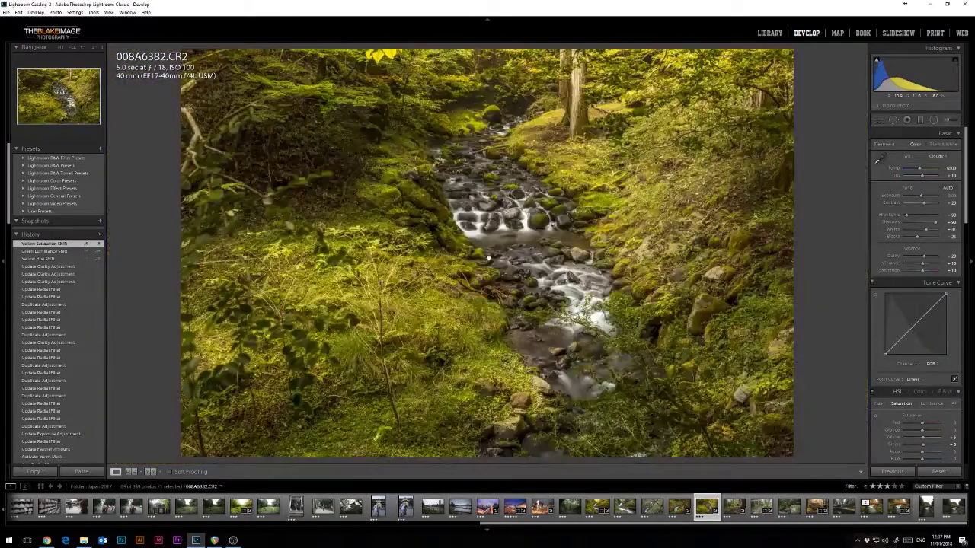
{"action": "left_click", "coordinate": [446, 161]}
{"action": "left_click", "coordinate": [483, 146]}
{"action": "left_click", "coordinate": [435, 152]}
{"action": "left_click_drag", "start_coordinate": [436, 153], "coordinate": [531, 312]}
{"action": "left_click", "coordinate": [949, 120]}
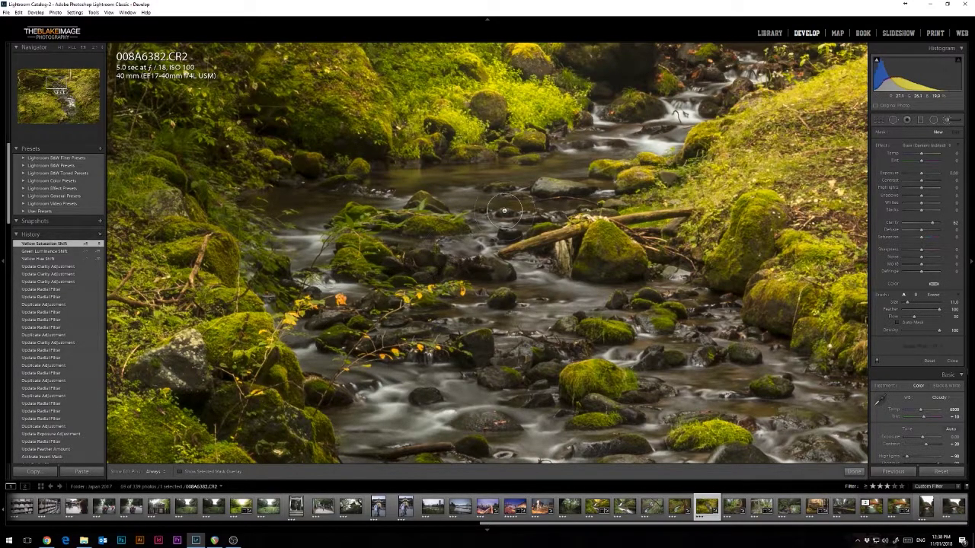
{"action": "key", "text": "h"}
{"action": "mouse_move", "coordinate": [482, 427]}
{"action": "left_mouse_down"}
{"action": "mouse_move", "coordinate": [452, 383]}
{"action": "mouse_move", "coordinate": [575, 395]}
{"action": "mouse_move", "coordinate": [614, 384]}
{"action": "left_mouse_up"}
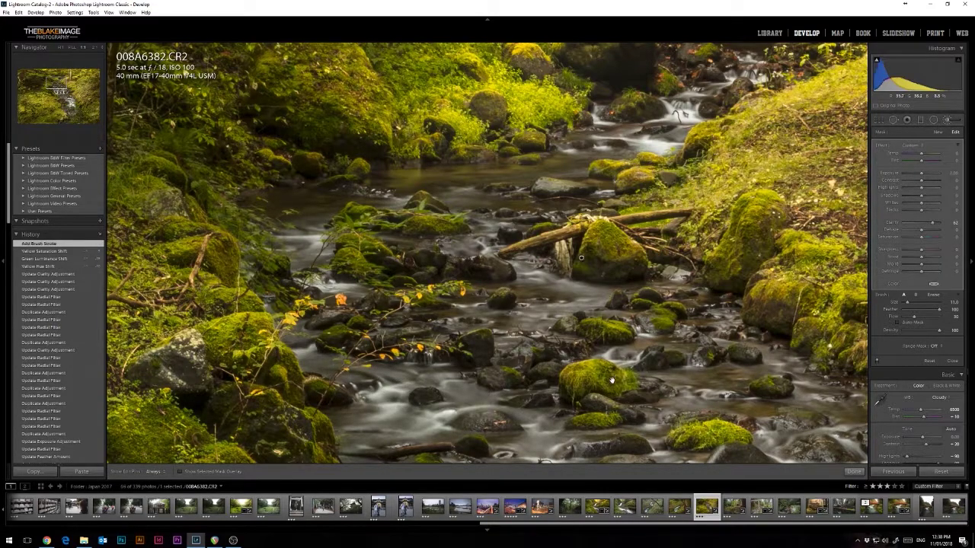
Continue painting the clarity brush over the cascade rocks and the boulders around the pool below
{"action": "mouse_move", "coordinate": [652, 418]}
{"action": "left_mouse_down"}
{"action": "mouse_move", "coordinate": [469, 82]}
{"action": "mouse_move", "coordinate": [544, 171]}
{"action": "left_mouse_up"}
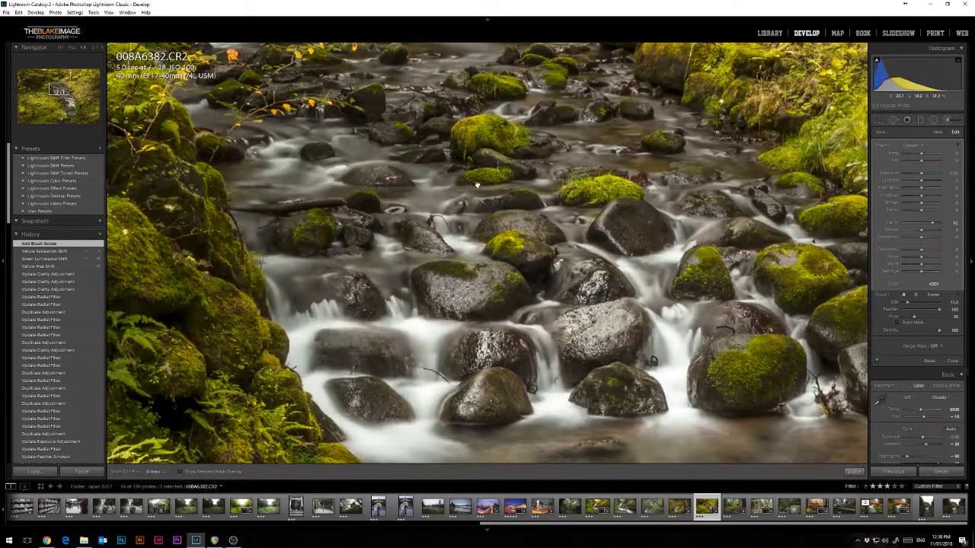
{"action": "key", "text": "h"}
{"action": "key", "text": "h"}
{"action": "left_click_drag", "start_coordinate": [752, 351], "coordinate": [581, 184]}
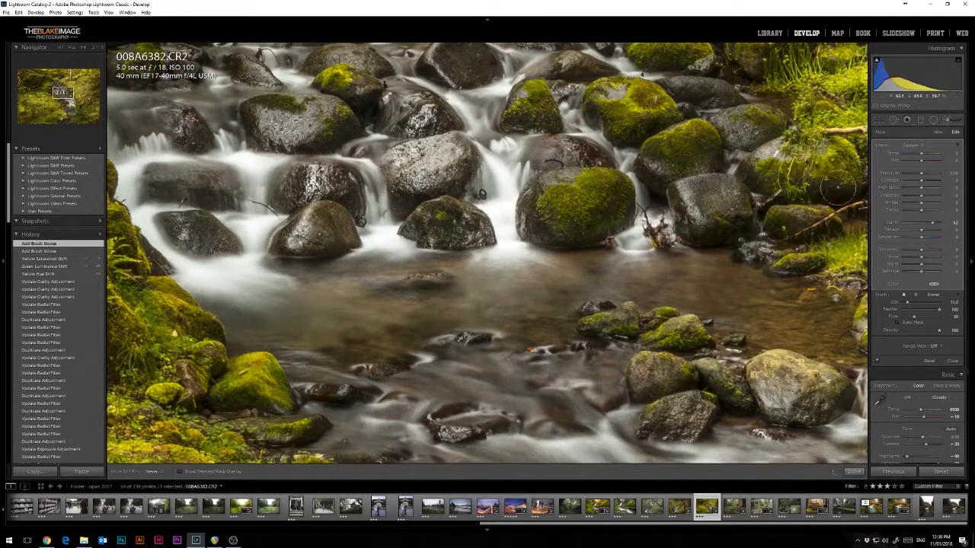
{"action": "mouse_move", "coordinate": [571, 305]}
{"action": "left_mouse_down"}
{"action": "mouse_move", "coordinate": [297, 63]}
{"action": "mouse_move", "coordinate": [362, 155]}
{"action": "left_mouse_up"}
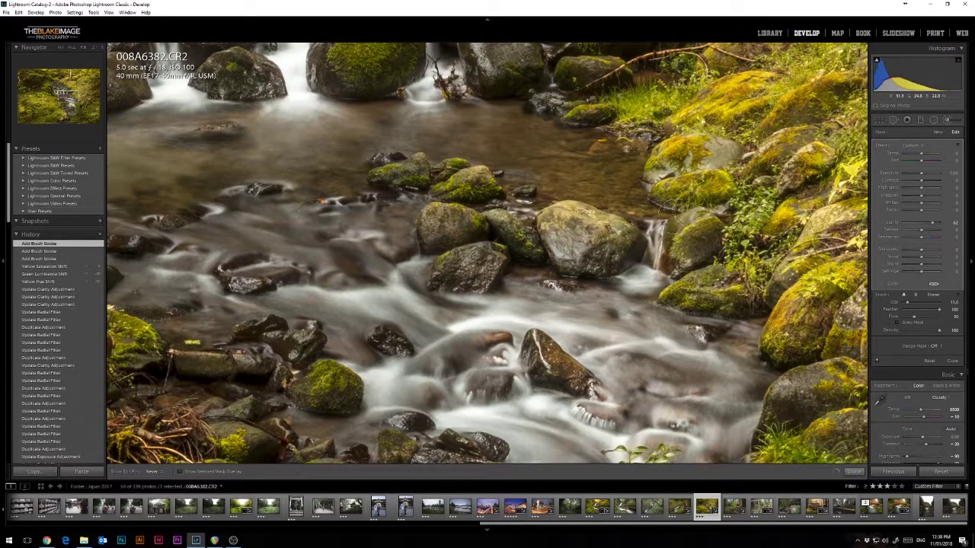
{"action": "mouse_move", "coordinate": [730, 293]}
{"action": "left_mouse_down"}
{"action": "mouse_move", "coordinate": [743, 168]}
{"action": "mouse_move", "coordinate": [732, 242]}
{"action": "left_mouse_up"}
{"action": "left_click_drag", "start_coordinate": [200, 334], "coordinate": [247, 75]}
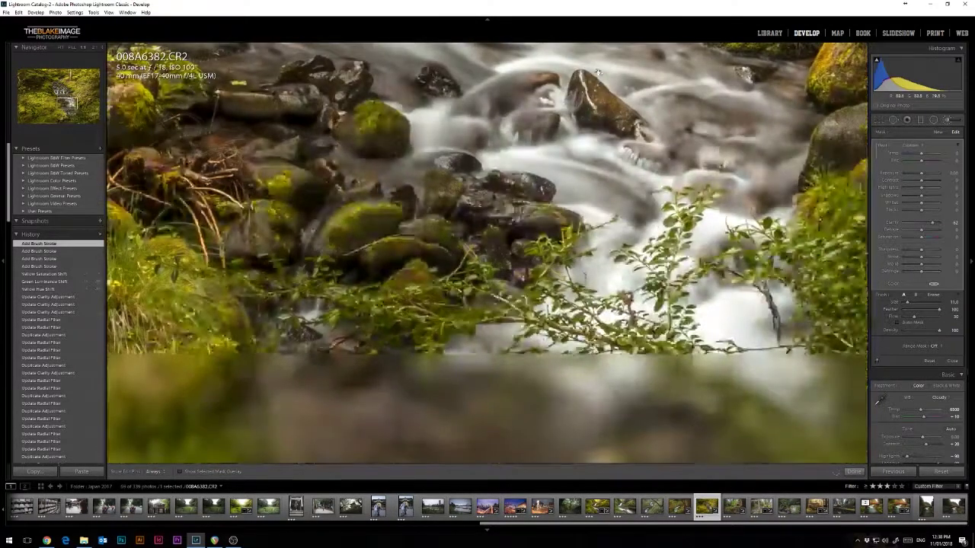
Extend the clarity brush over the rocks along the lower stream down to the photo's bottom edge
{"action": "mouse_move", "coordinate": [349, 95]}
{"action": "left_mouse_down"}
{"action": "mouse_move", "coordinate": [316, 218]}
{"action": "mouse_move", "coordinate": [407, 269]}
{"action": "mouse_move", "coordinate": [550, 228]}
{"action": "left_mouse_up"}
{"action": "mouse_move", "coordinate": [794, 334]}
{"action": "left_mouse_down"}
{"action": "mouse_move", "coordinate": [489, 122]}
{"action": "mouse_move", "coordinate": [452, 368]}
{"action": "left_mouse_up"}
{"action": "mouse_move", "coordinate": [602, 195]}
{"action": "left_mouse_down"}
{"action": "mouse_move", "coordinate": [634, 210]}
{"action": "mouse_move", "coordinate": [586, 291]}
{"action": "mouse_move", "coordinate": [588, 312]}
{"action": "mouse_move", "coordinate": [749, 134]}
{"action": "left_mouse_up"}
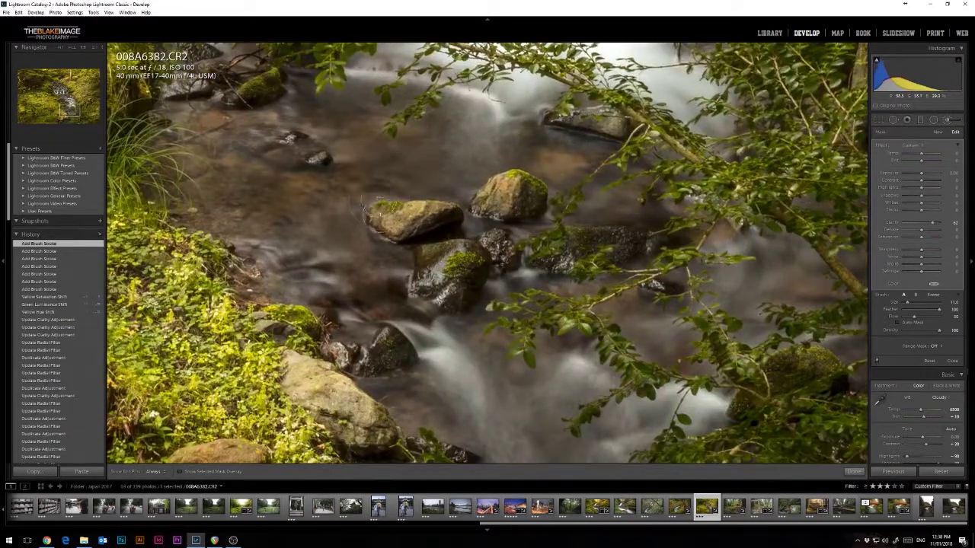
{"action": "key", "text": "h"}
{"action": "mouse_move", "coordinate": [415, 307]}
{"action": "left_mouse_down"}
{"action": "mouse_move", "coordinate": [635, 227]}
{"action": "mouse_move", "coordinate": [650, 294]}
{"action": "left_mouse_up"}
{"action": "left_click_drag", "start_coordinate": [696, 343], "coordinate": [444, 115]}
{"action": "left_click_drag", "start_coordinate": [304, 201], "coordinate": [564, 118]}
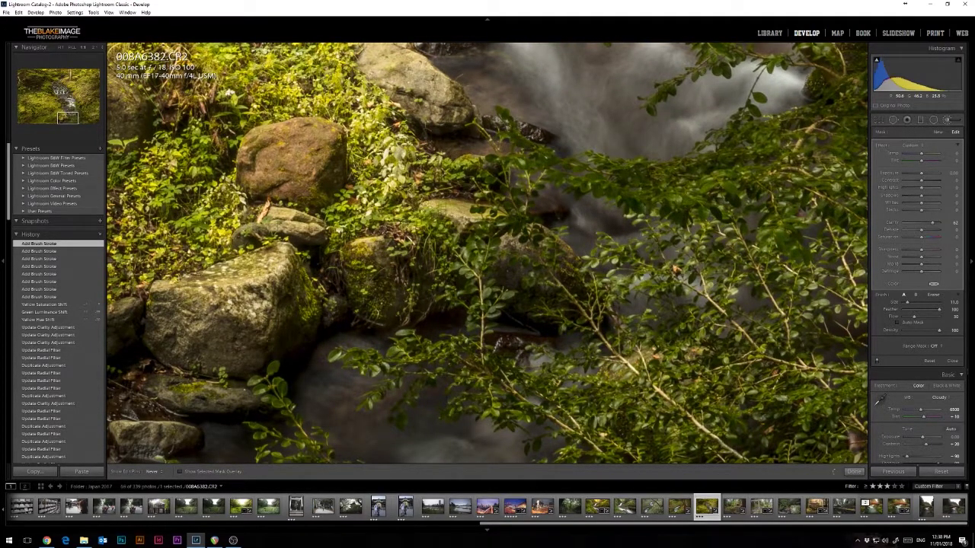
{"action": "left_click_drag", "start_coordinate": [507, 95], "coordinate": [486, 233]}
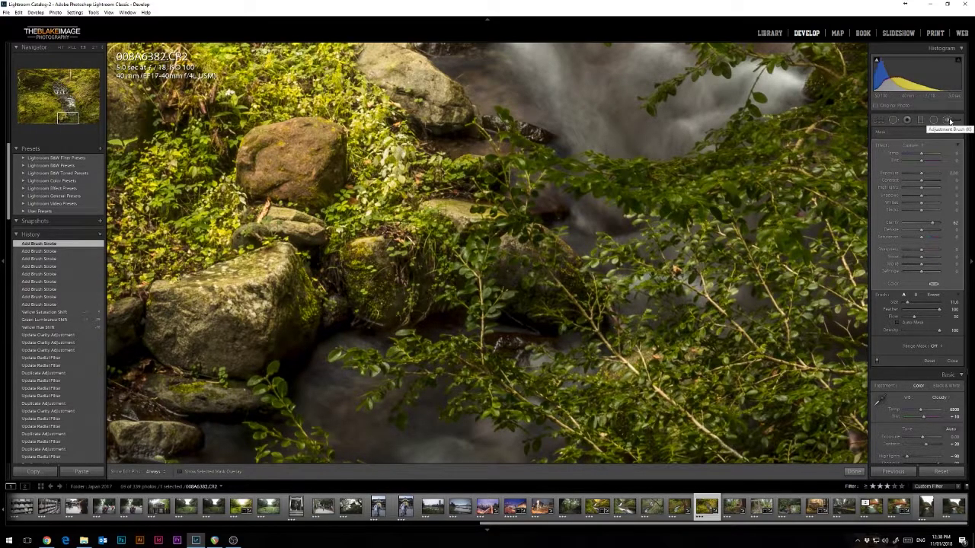
Set the contrast of the stream rocks' brush adjustment to 10 and finish the brush edit
{"action": "left_click_drag", "start_coordinate": [505, 169], "coordinate": [523, 394]}
{"action": "left_click_drag", "start_coordinate": [467, 166], "coordinate": [505, 458]}
{"action": "left_click_drag", "start_coordinate": [291, 115], "coordinate": [355, 427]}
{"action": "left_click_drag", "start_coordinate": [397, 127], "coordinate": [431, 457]}
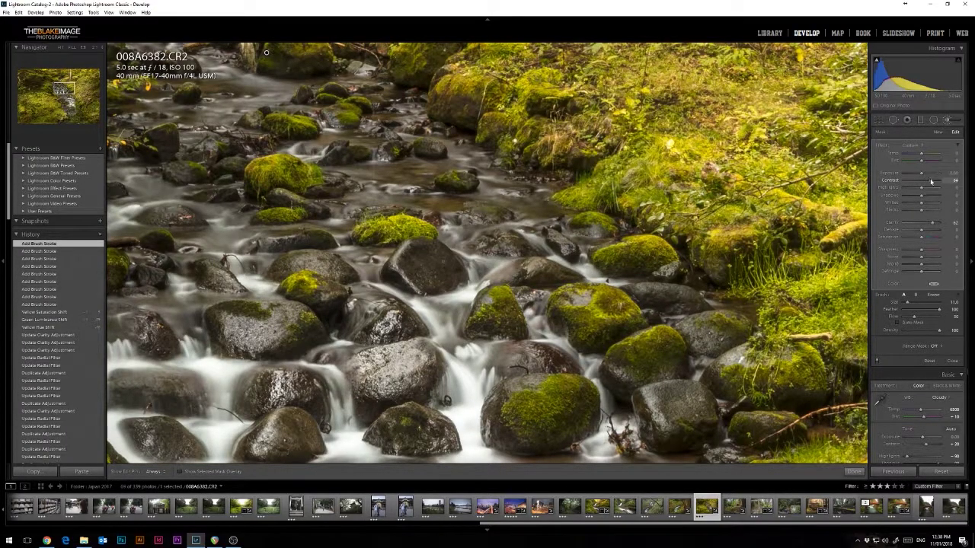
{"action": "left_click_drag", "start_coordinate": [914, 183], "coordinate": [928, 180]}
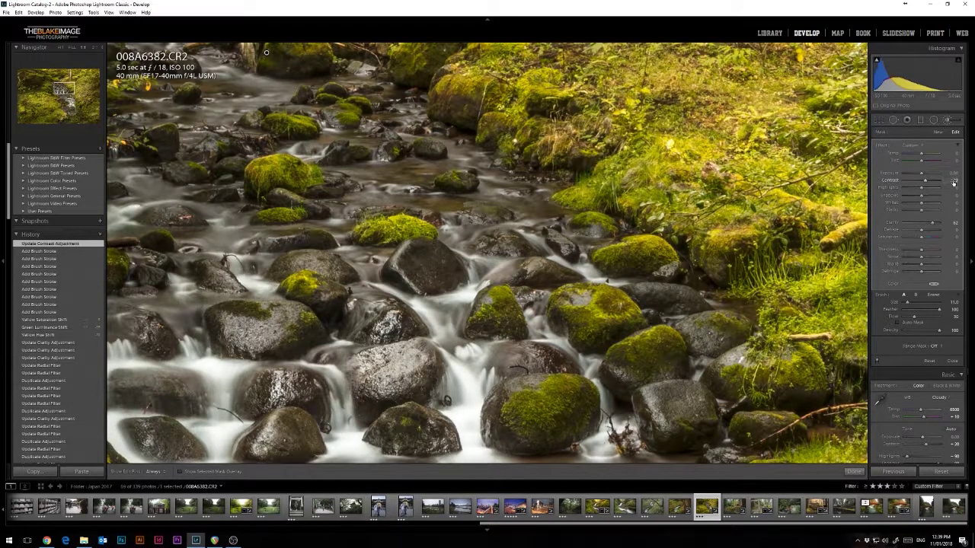
{"action": "key", "text": "Return"}
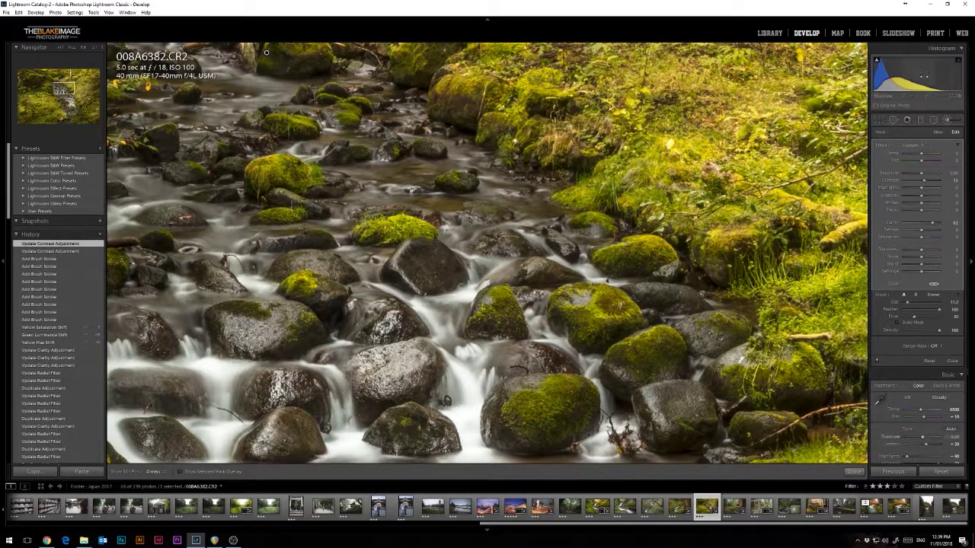
{"action": "key", "text": "k"}
{"action": "left_click", "coordinate": [629, 207]}
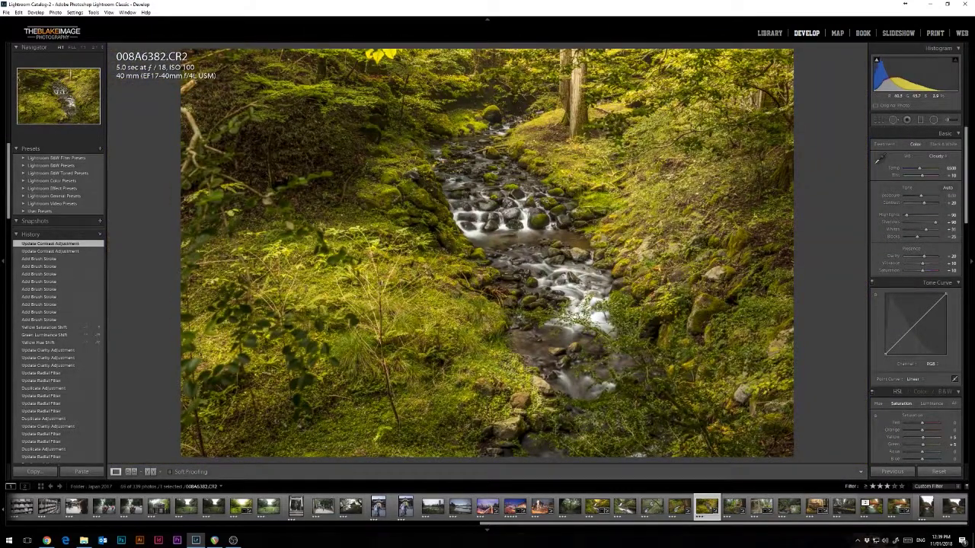
Compare the whole stream photo before and after the edits
{"action": "key", "text": "backslash"}
{"action": "key", "text": "backslash"}
{"action": "key", "text": "backslash"}
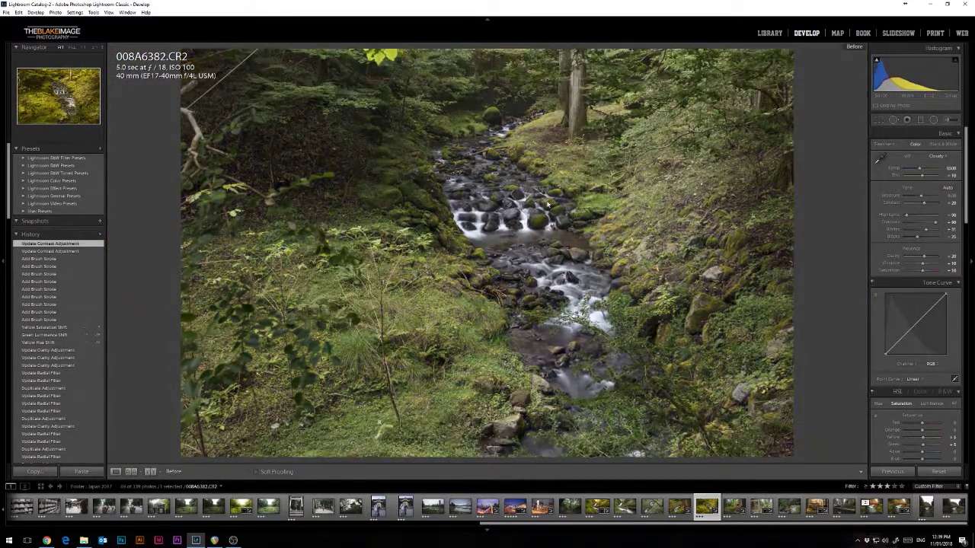
{"action": "key", "text": "backslash"}
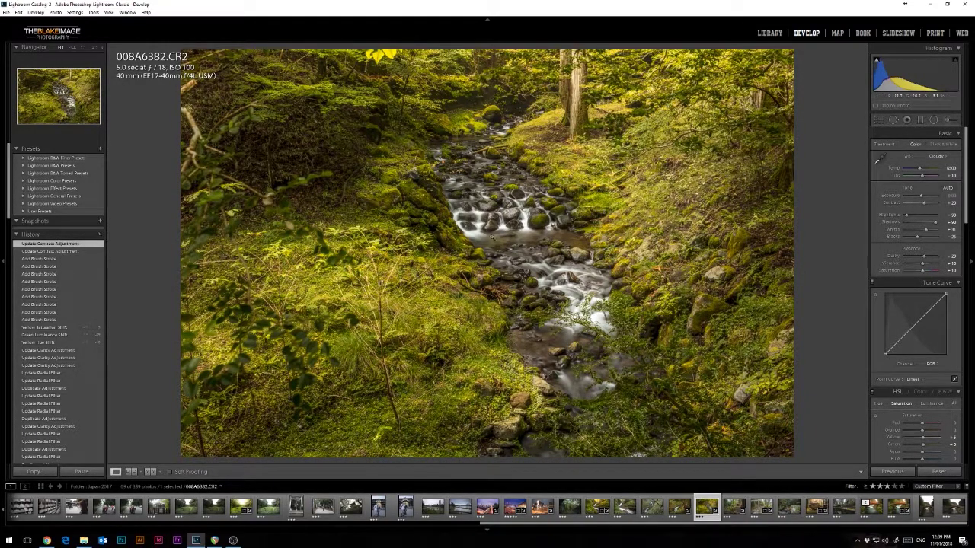
Compare the before and after versions up close on the cascade rocks
{"action": "left_click", "coordinate": [491, 219]}
{"action": "key", "text": "backslash"}
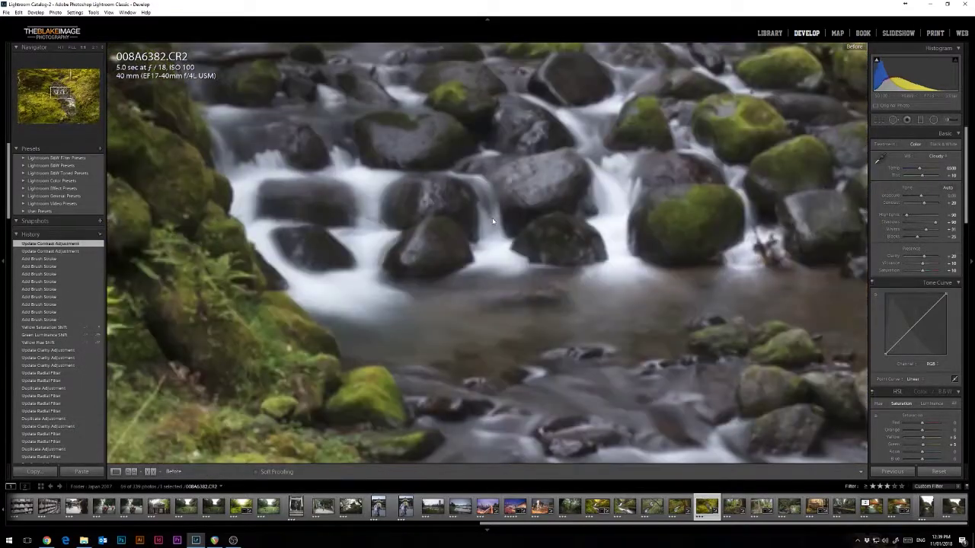
{"action": "key", "text": "backslash"}
{"action": "key", "text": "backslash"}
{"action": "key", "text": "backslash"}
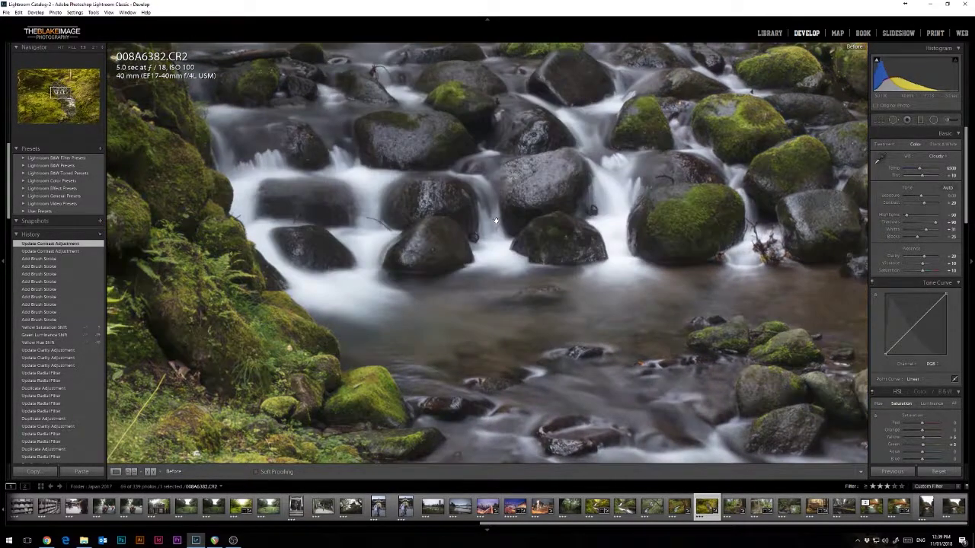
{"action": "key", "text": "backslash"}
{"action": "key", "text": "backslash"}
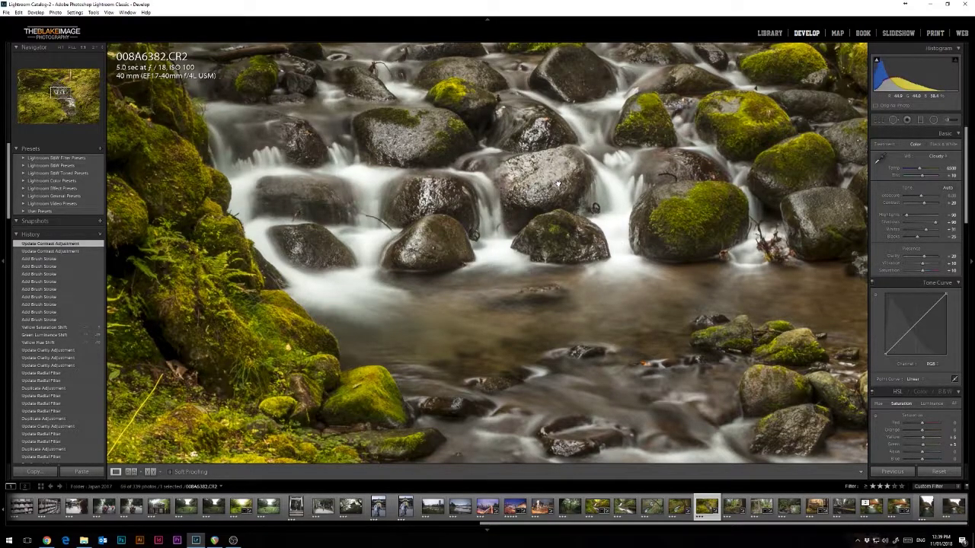
{"action": "key", "text": "backslash"}
{"action": "key", "text": "backslash"}
Heal away the twig debris between the two boulders at the cascade's base with spot removal, sampling from the pool water nearby
{"action": "left_click_drag", "start_coordinate": [774, 240], "coordinate": [536, 296]}
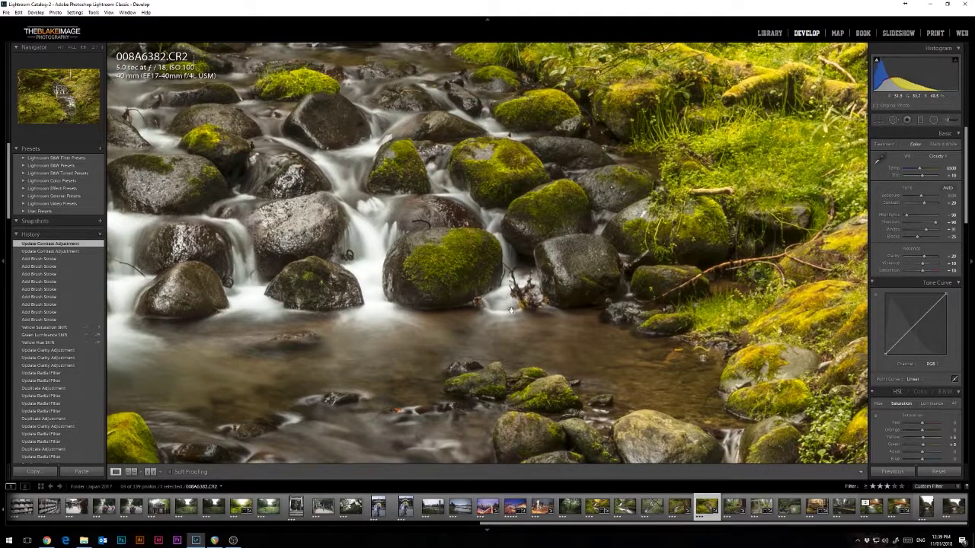
{"action": "left_click", "coordinate": [895, 120]}
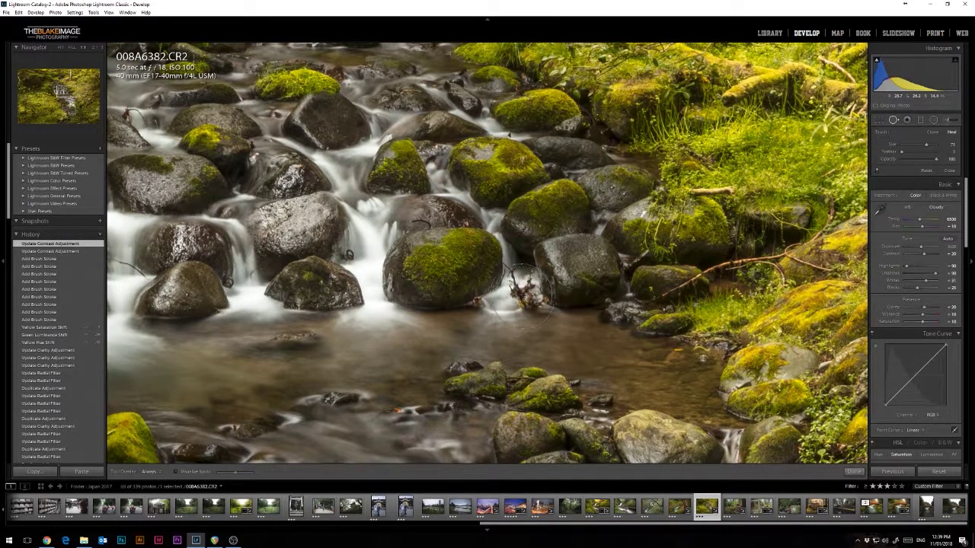
{"action": "scroll", "coordinate": [521, 291], "scroll_direction": "down", "scroll_amount": 6}
{"action": "scroll", "coordinate": [518, 280], "scroll_direction": "up", "scroll_amount": 5}
{"action": "mouse_move", "coordinate": [515, 273]}
{"action": "left_mouse_down"}
{"action": "mouse_move", "coordinate": [536, 308]}
{"action": "mouse_move", "coordinate": [531, 290]}
{"action": "mouse_move", "coordinate": [515, 300]}
{"action": "left_mouse_up"}
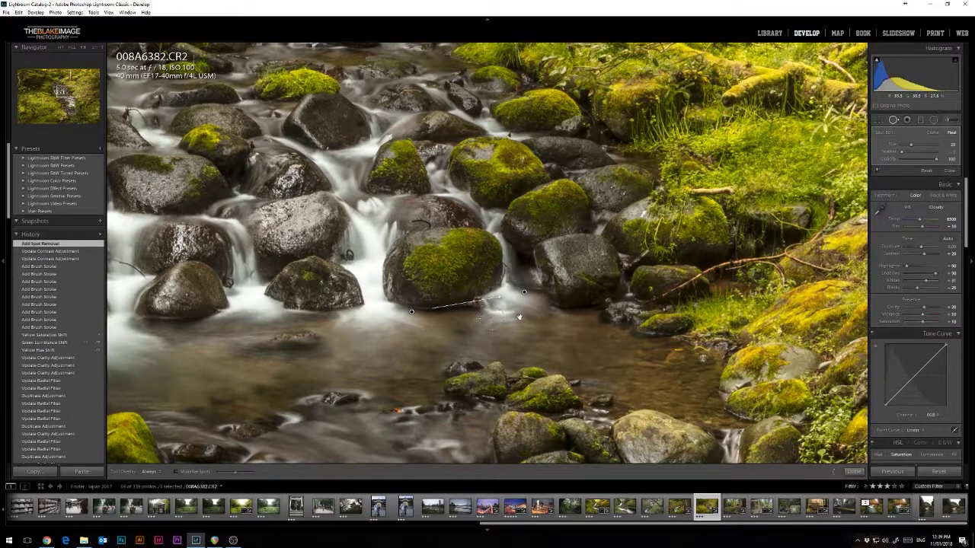
{"action": "left_click_drag", "start_coordinate": [409, 313], "coordinate": [373, 314]}
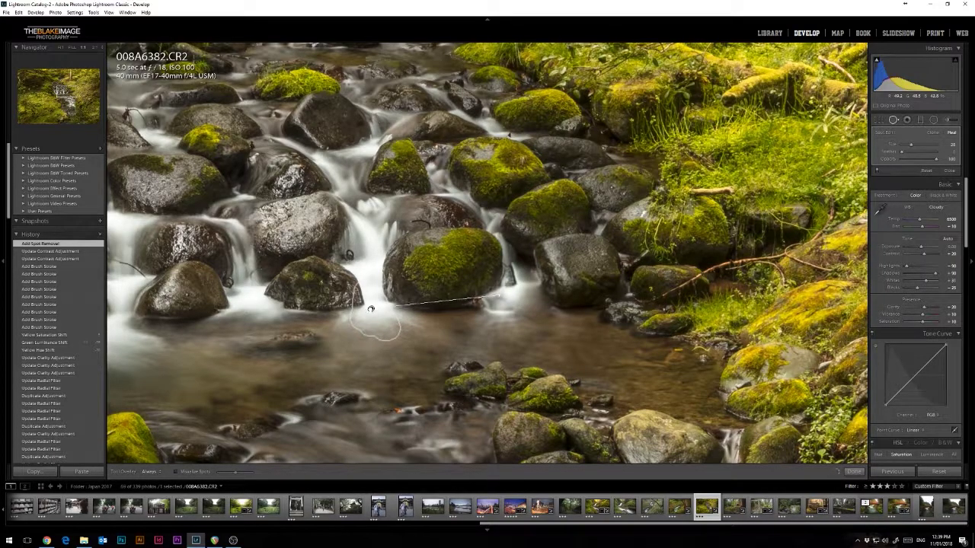
{"action": "left_click_drag", "start_coordinate": [371, 307], "coordinate": [372, 307]}
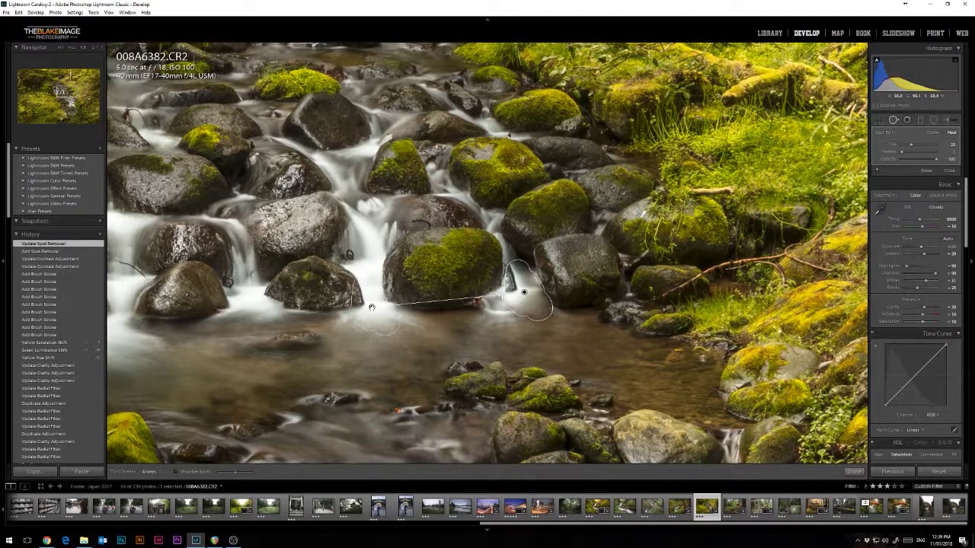
{"action": "left_click_drag", "start_coordinate": [371, 307], "coordinate": [380, 351]}
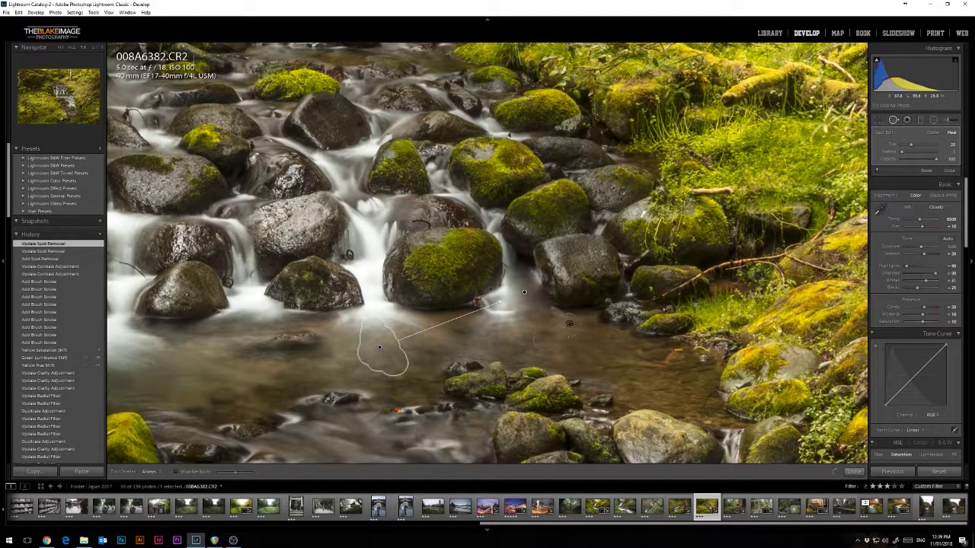
{"action": "left_click", "coordinate": [893, 120]}
{"action": "key", "text": "z"}
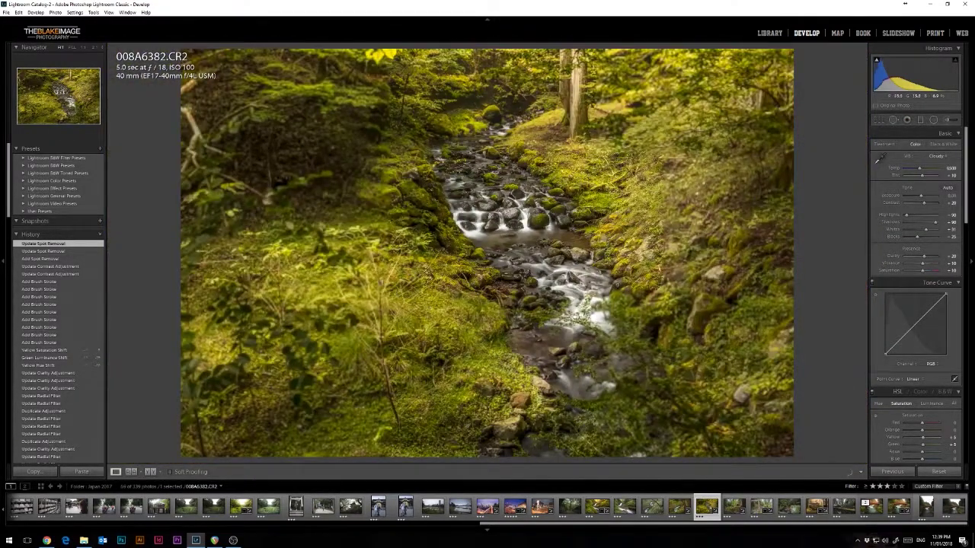
Heal the leftover debris under the large mossy boulder's edge, sampling from the calm pool water below it, and finish spot removal
{"action": "left_click", "coordinate": [553, 231]}
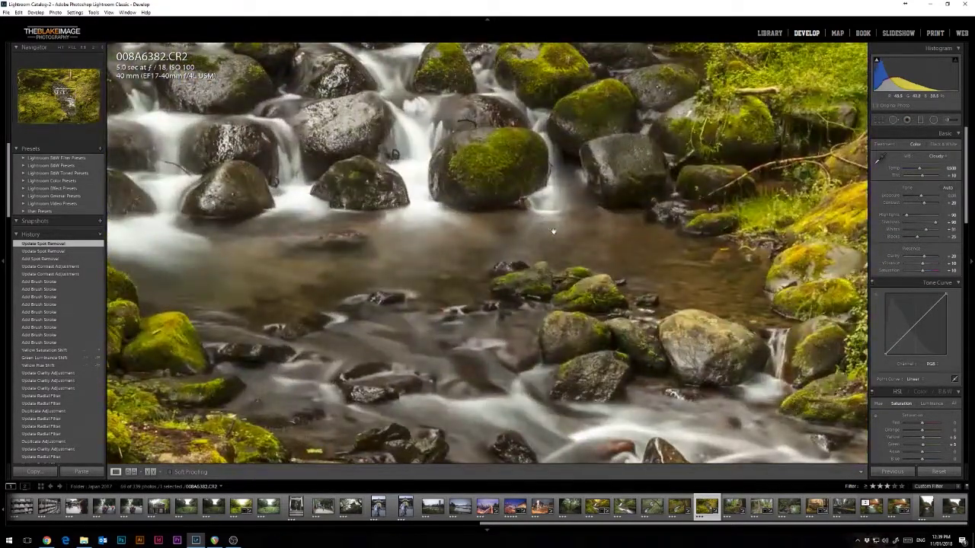
{"action": "left_click", "coordinate": [894, 119]}
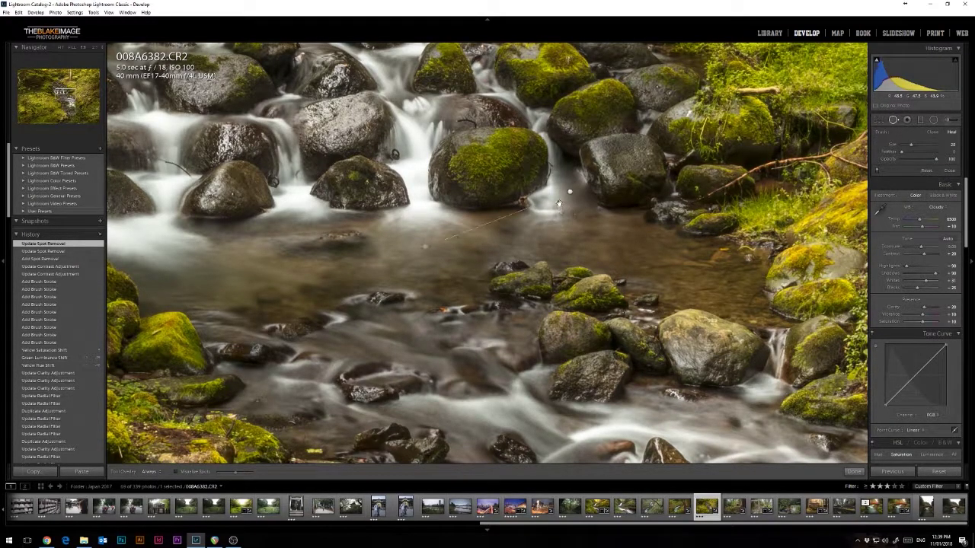
{"action": "mouse_move", "coordinate": [530, 211]}
{"action": "left_mouse_down"}
{"action": "mouse_move", "coordinate": [561, 209]}
{"action": "mouse_move", "coordinate": [532, 204]}
{"action": "mouse_move", "coordinate": [476, 238]}
{"action": "left_mouse_up"}
{"action": "key", "text": "ctrl+z"}
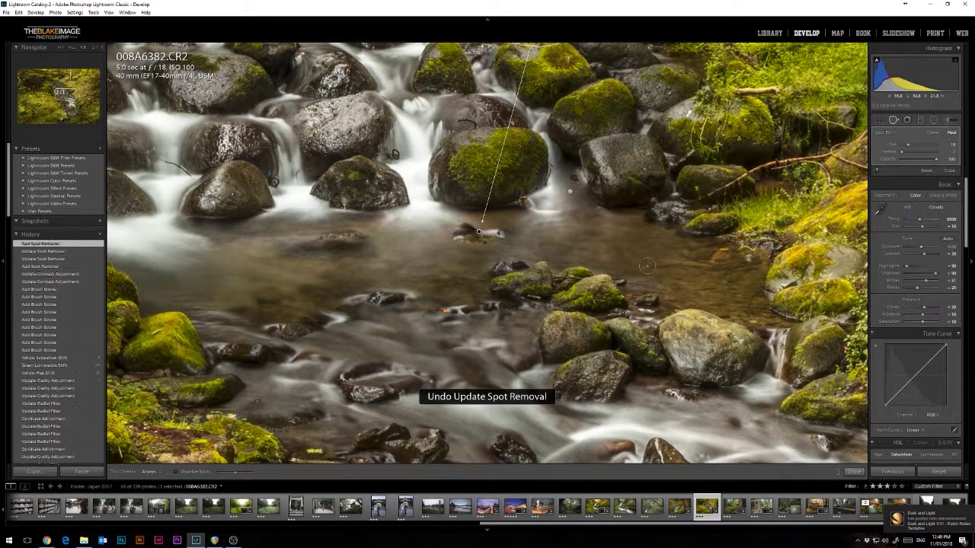
{"action": "left_click_drag", "start_coordinate": [598, 157], "coordinate": [553, 279]}
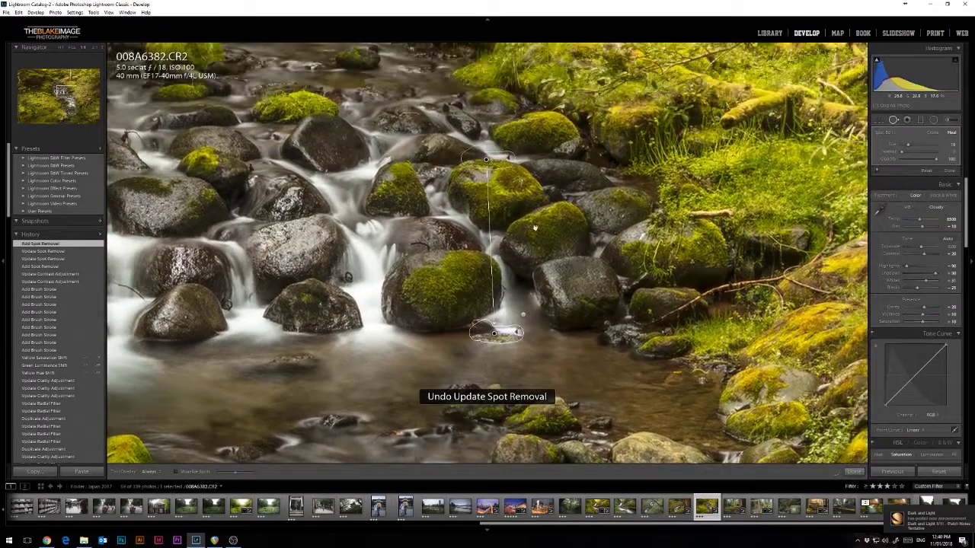
{"action": "left_click", "coordinate": [417, 366]}
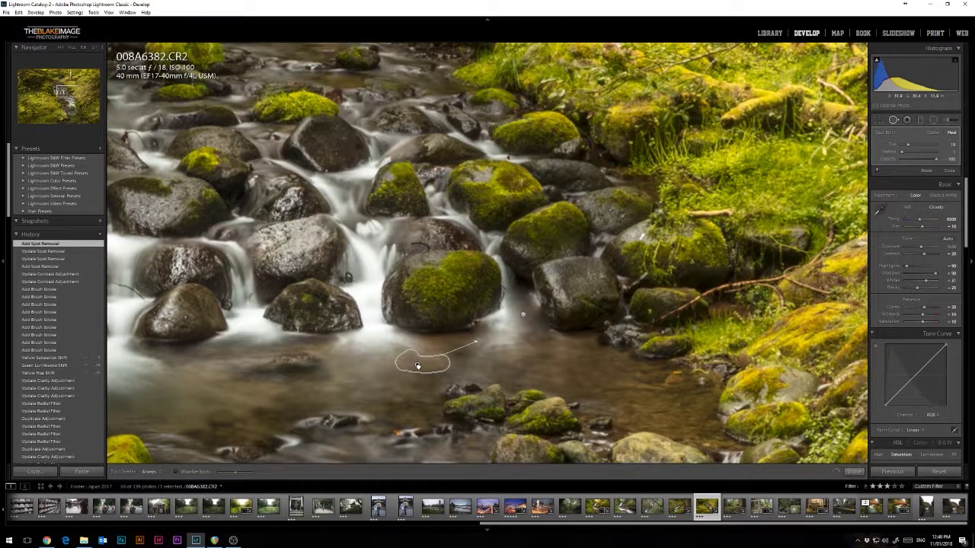
{"action": "left_click_drag", "start_coordinate": [417, 366], "coordinate": [414, 368]}
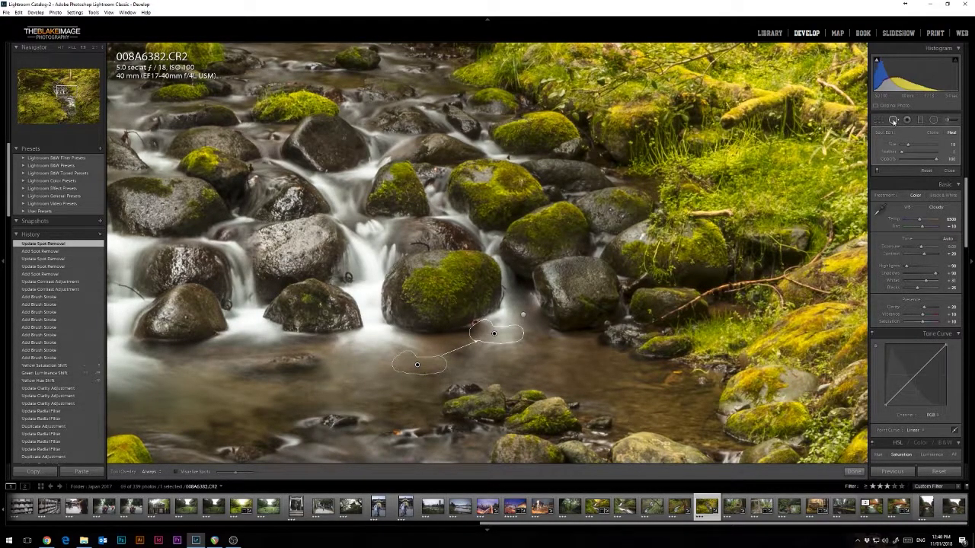
{"action": "left_click", "coordinate": [894, 122]}
{"action": "left_click", "coordinate": [540, 192]}
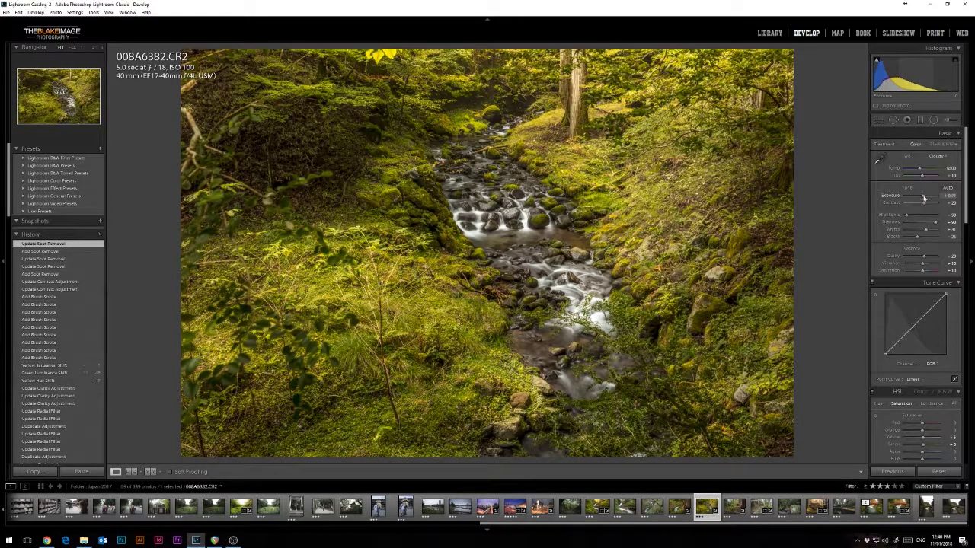
Set the photo's overall exposure to +0.20
{"action": "left_click_drag", "start_coordinate": [924, 197], "coordinate": [924, 200]}
{"action": "left_click", "coordinate": [949, 196]}
{"action": "type", "text": "0.2"}
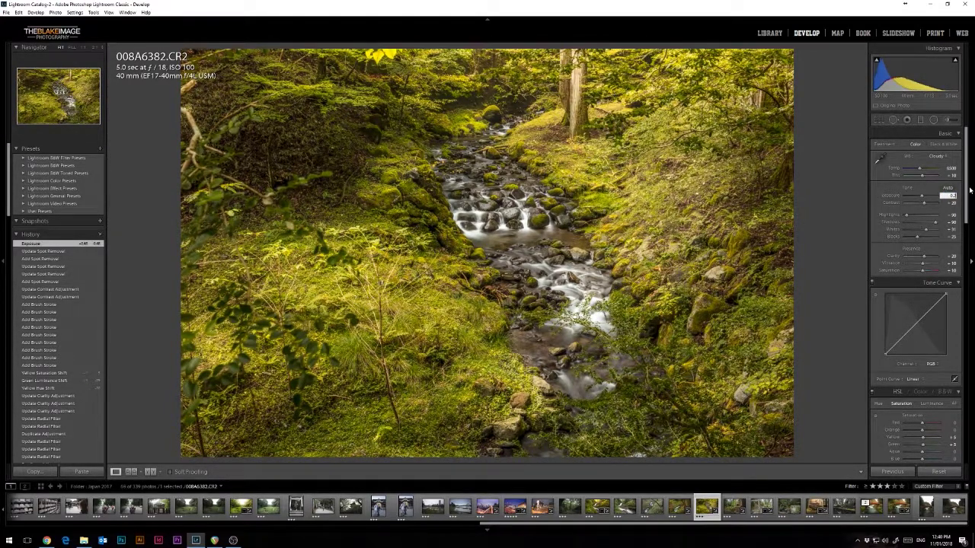
{"action": "key", "text": "Return"}
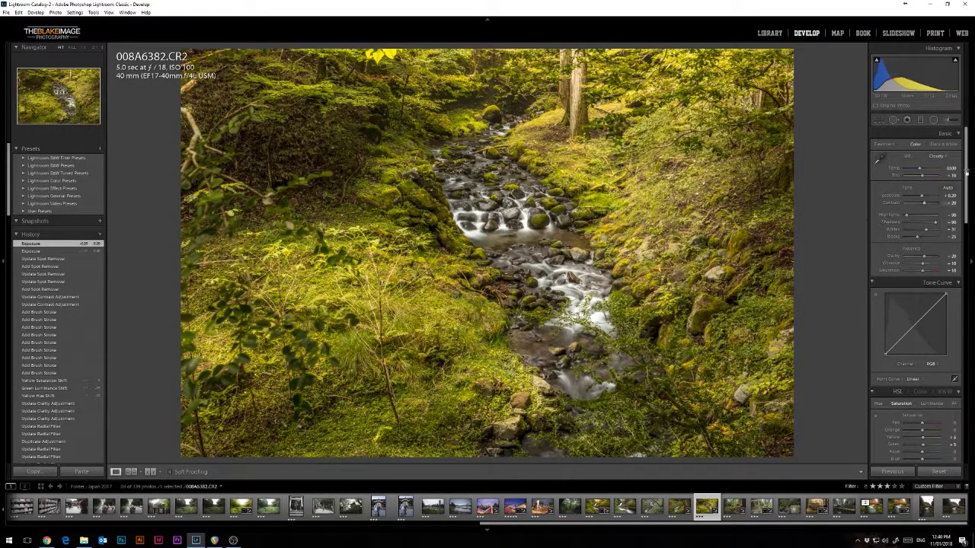
Set the camera calibration profile to Camera Landscape
{"action": "left_click_drag", "start_coordinate": [969, 152], "coordinate": [953, 395]}
{"action": "scroll", "coordinate": [933, 339], "scroll_direction": "up", "scroll_amount": 5}
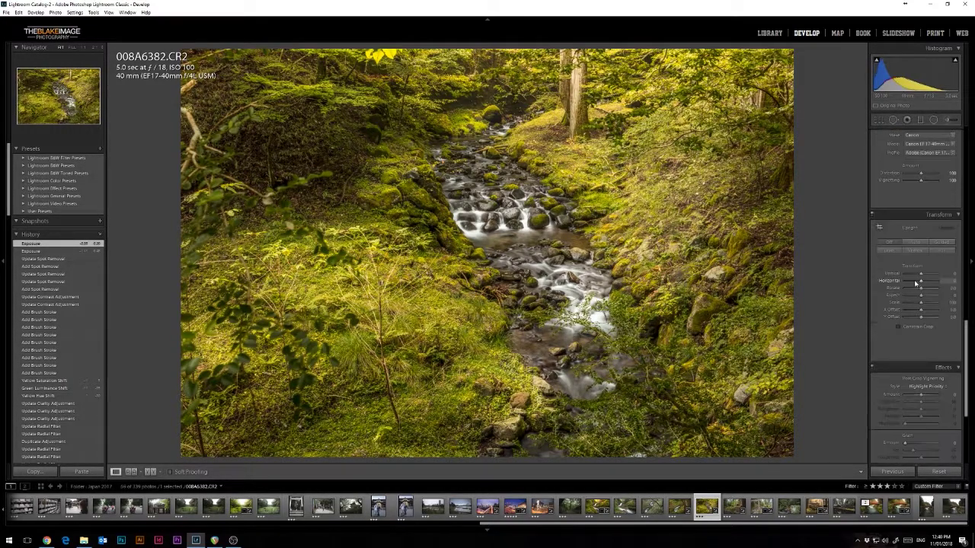
{"action": "scroll", "coordinate": [903, 233], "scroll_direction": "up", "scroll_amount": 3}
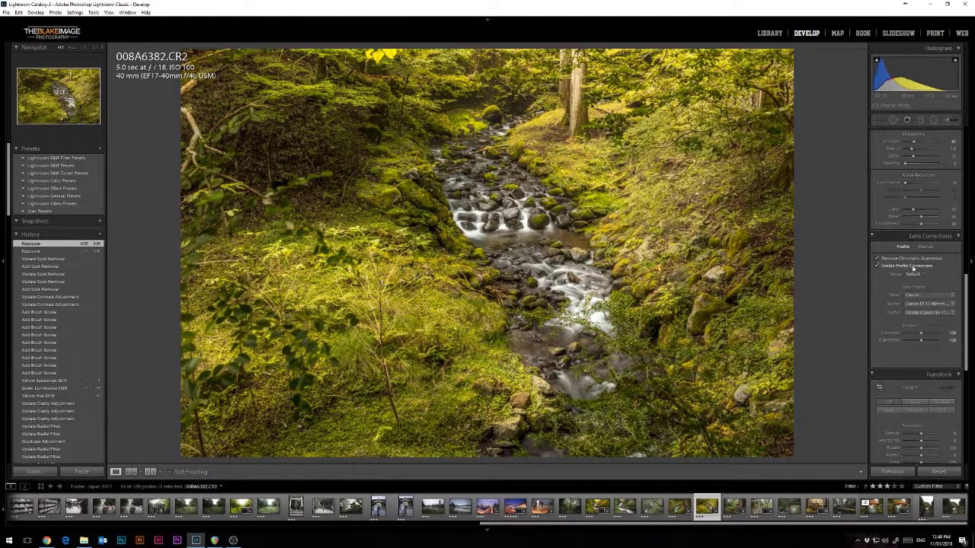
{"action": "scroll", "coordinate": [918, 267], "scroll_direction": "down", "scroll_amount": 3}
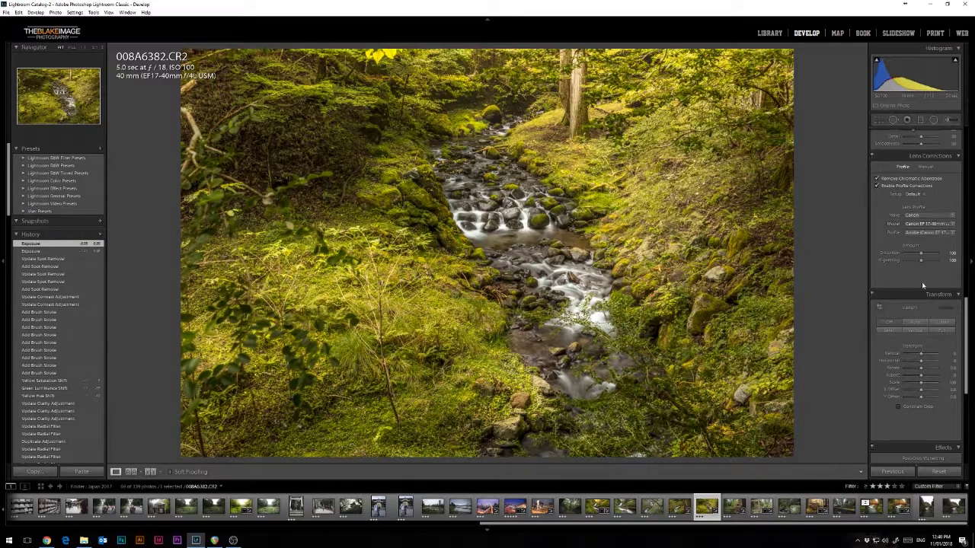
{"action": "scroll", "coordinate": [922, 316], "scroll_direction": "down", "scroll_amount": 6}
{"action": "scroll", "coordinate": [923, 317], "scroll_direction": "down", "scroll_amount": 3}
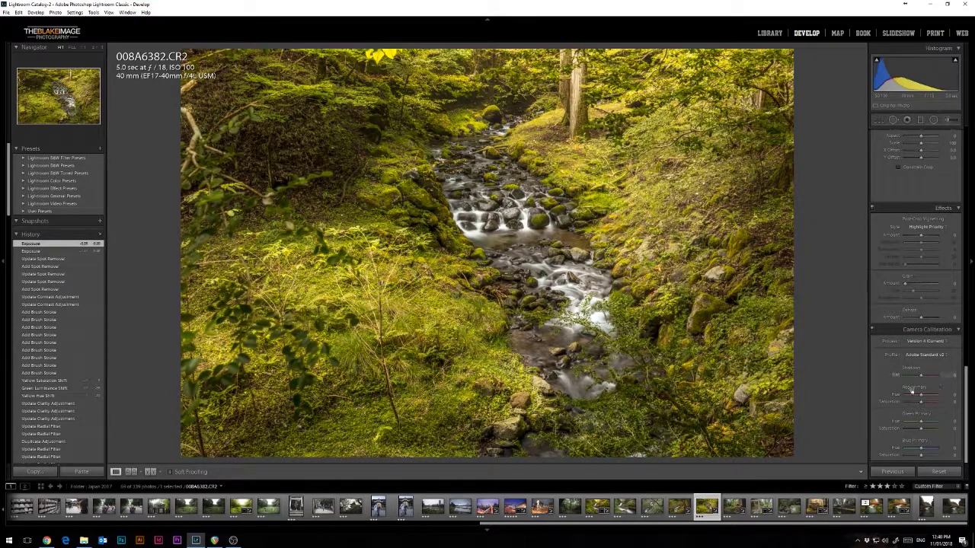
{"action": "left_click", "coordinate": [939, 355]}
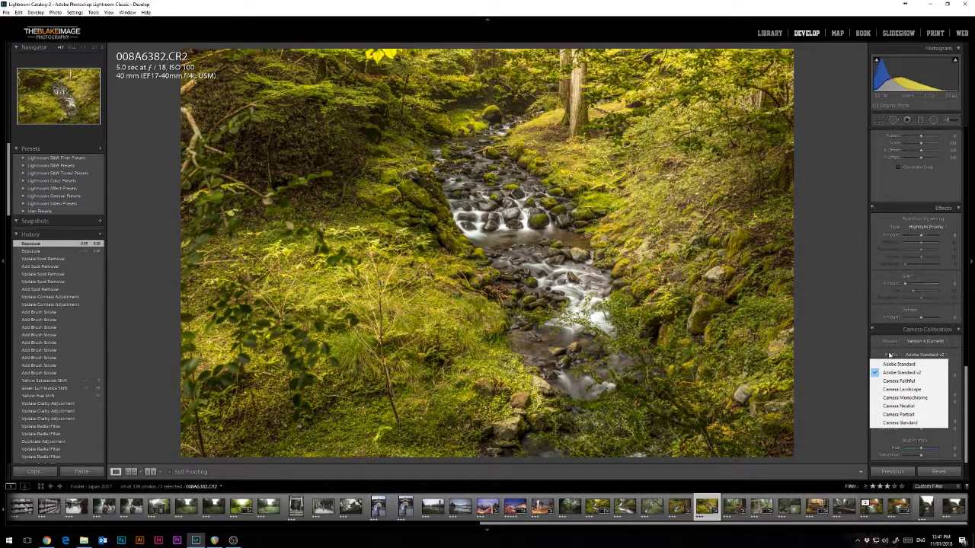
{"action": "left_click", "coordinate": [945, 355]}
{"action": "left_click", "coordinate": [937, 356]}
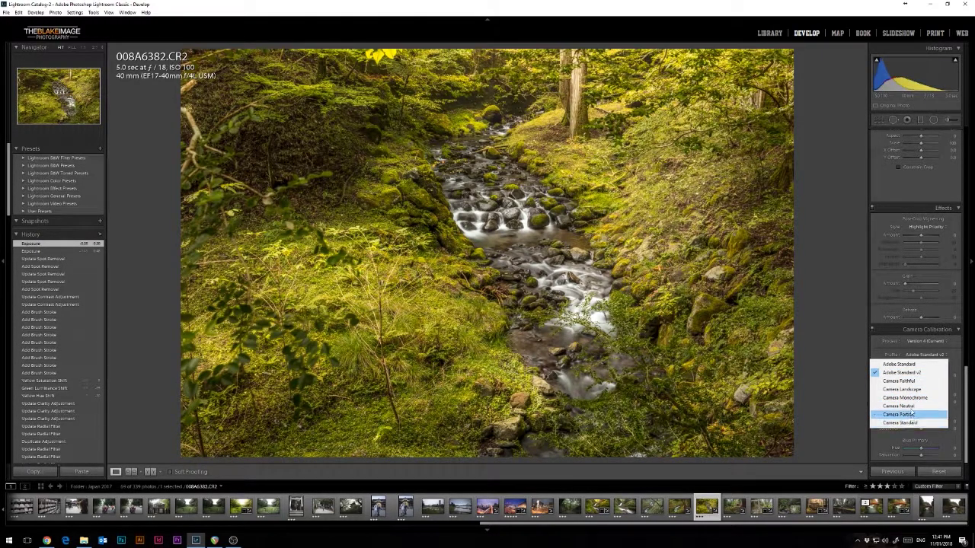
{"action": "left_click", "coordinate": [907, 389]}
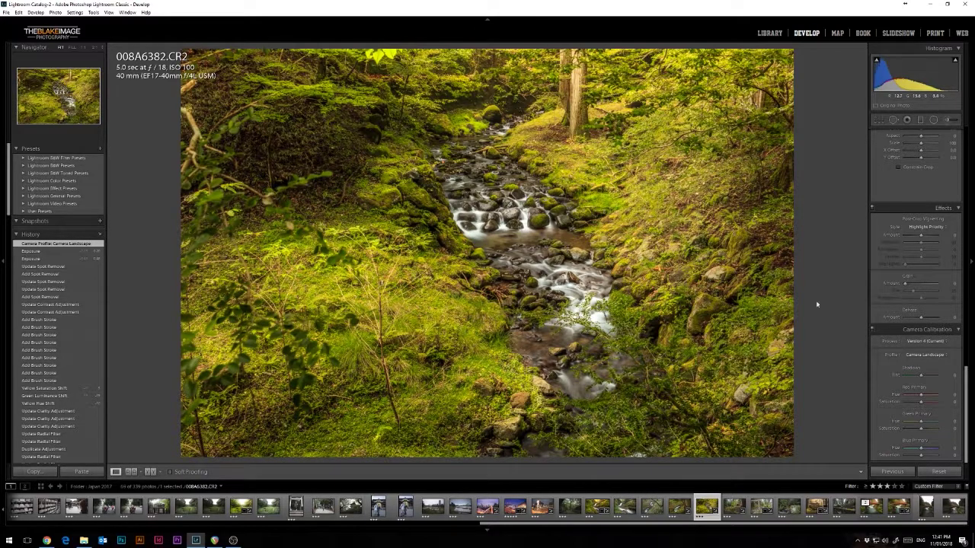
Try the Adobe Standard camera profile for comparison and return to Camera Landscape
{"action": "left_click", "coordinate": [934, 356]}
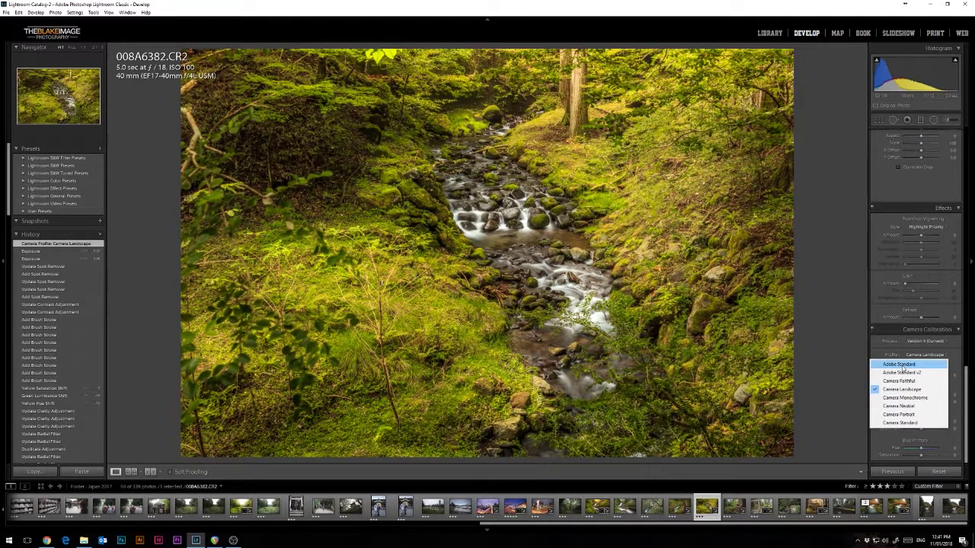
{"action": "left_click", "coordinate": [902, 365]}
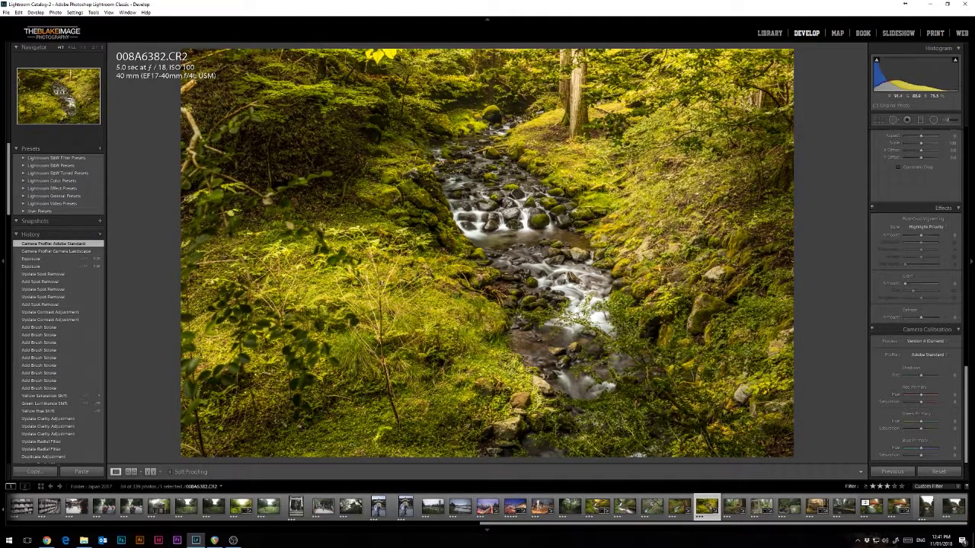
{"action": "left_click", "coordinate": [928, 356]}
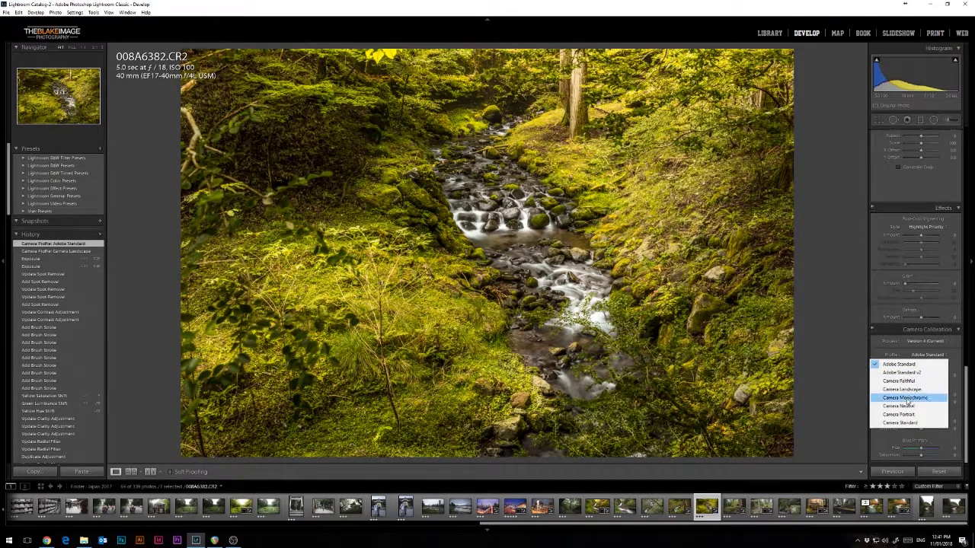
{"action": "left_click", "coordinate": [910, 390]}
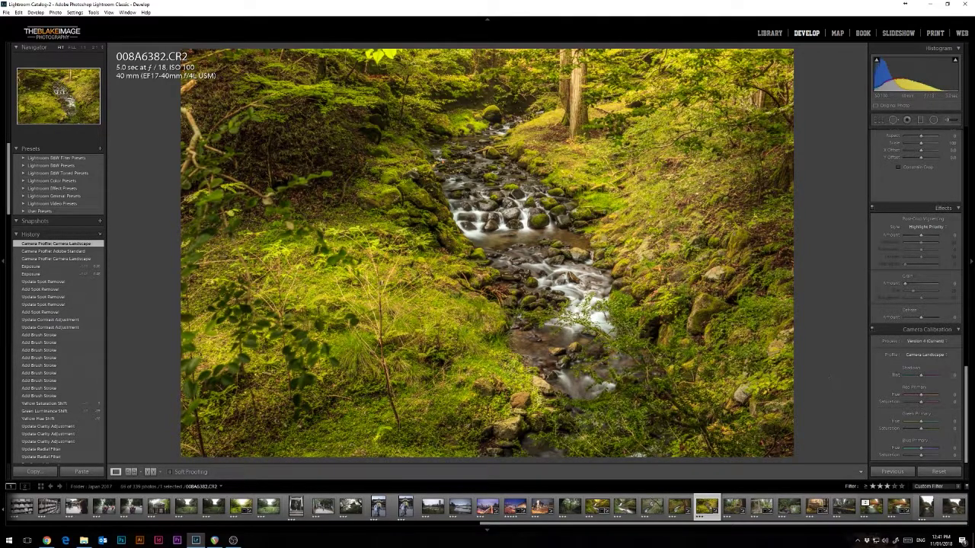
{"action": "left_click_drag", "start_coordinate": [965, 392], "coordinate": [964, 161]}
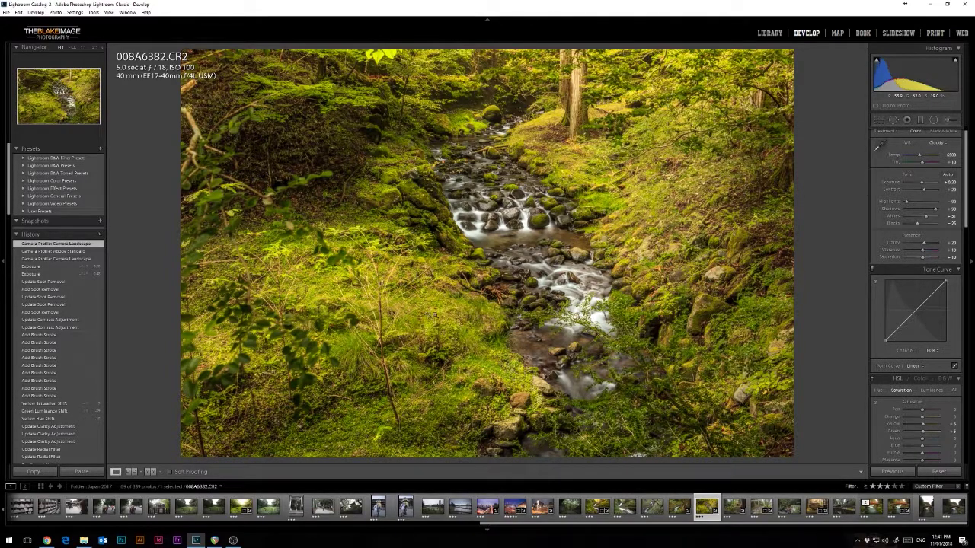
{"action": "scroll", "coordinate": [945, 262], "scroll_direction": "up", "scroll_amount": 1}
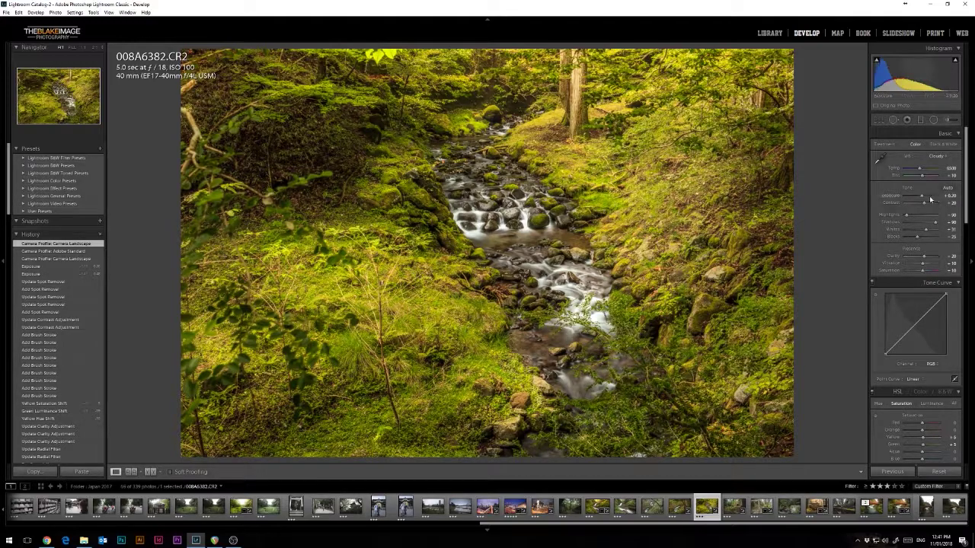
{"action": "scroll", "coordinate": [928, 202], "scroll_direction": "down", "scroll_amount": 5}
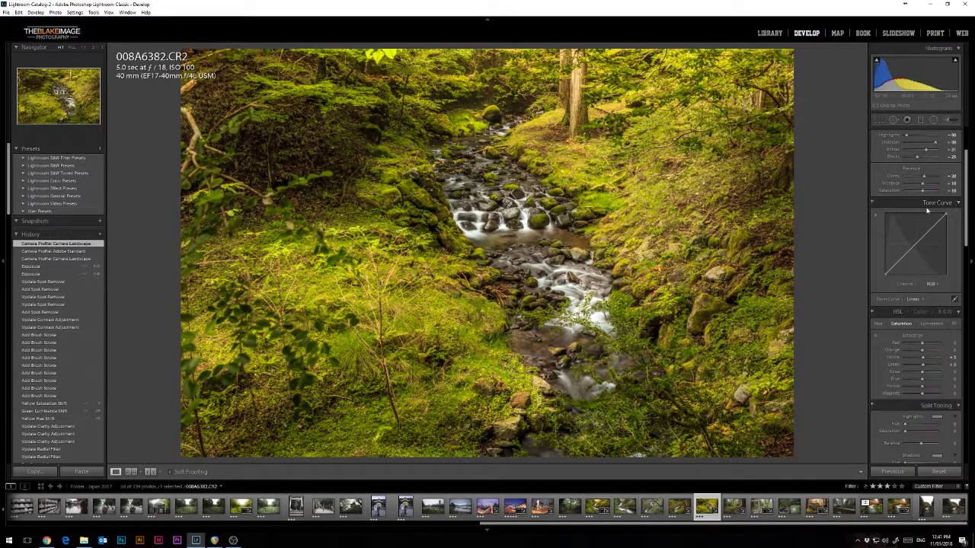
Give the split-toning highlights a muted yellow-green tint with hue 62 and saturation 30
{"action": "scroll", "coordinate": [927, 217], "scroll_direction": "down", "scroll_amount": 5}
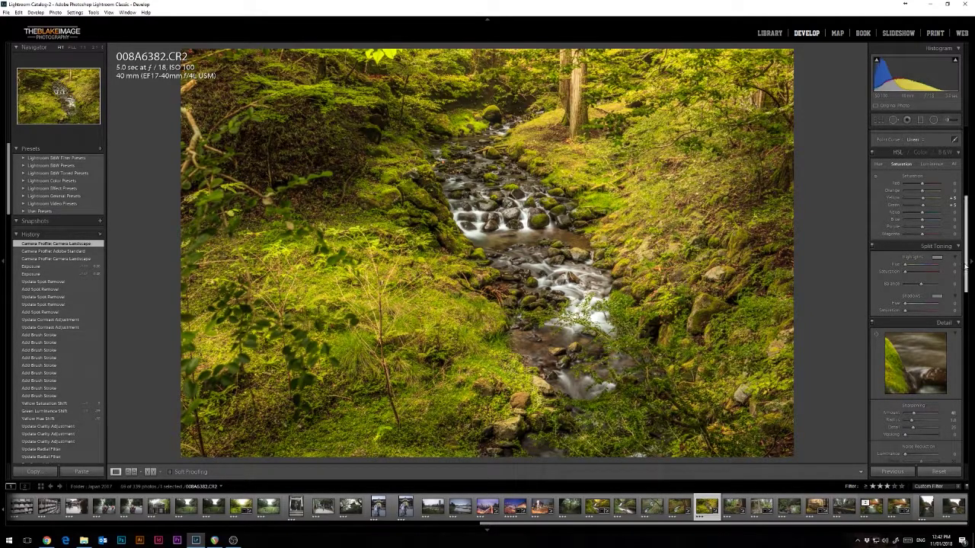
{"action": "scroll", "coordinate": [969, 259], "scroll_direction": "up", "scroll_amount": 3}
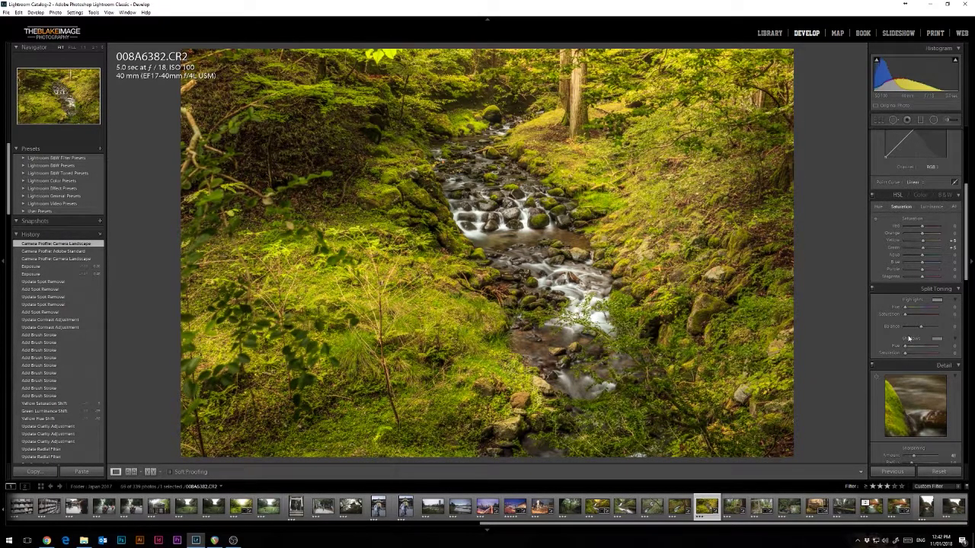
{"action": "left_click", "coordinate": [938, 302]}
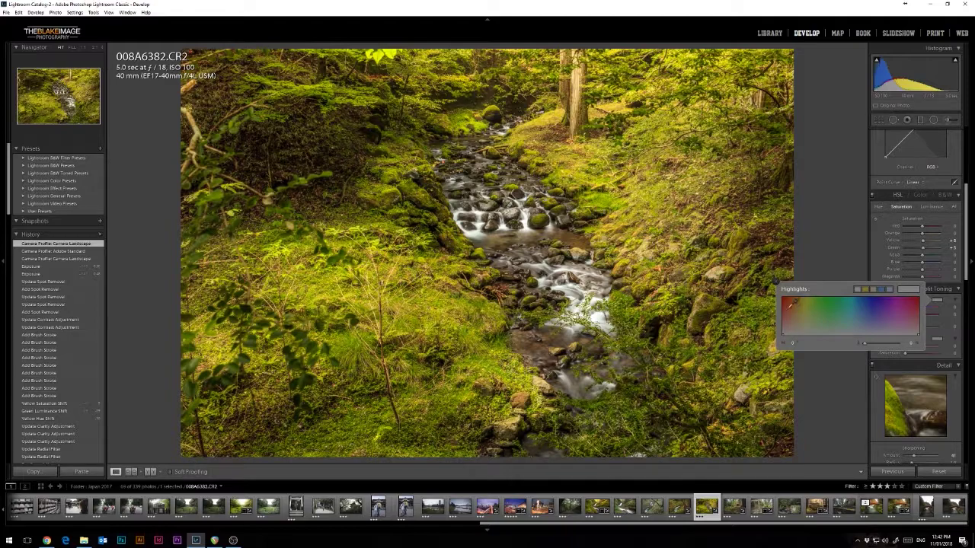
{"action": "left_click", "coordinate": [945, 305]}
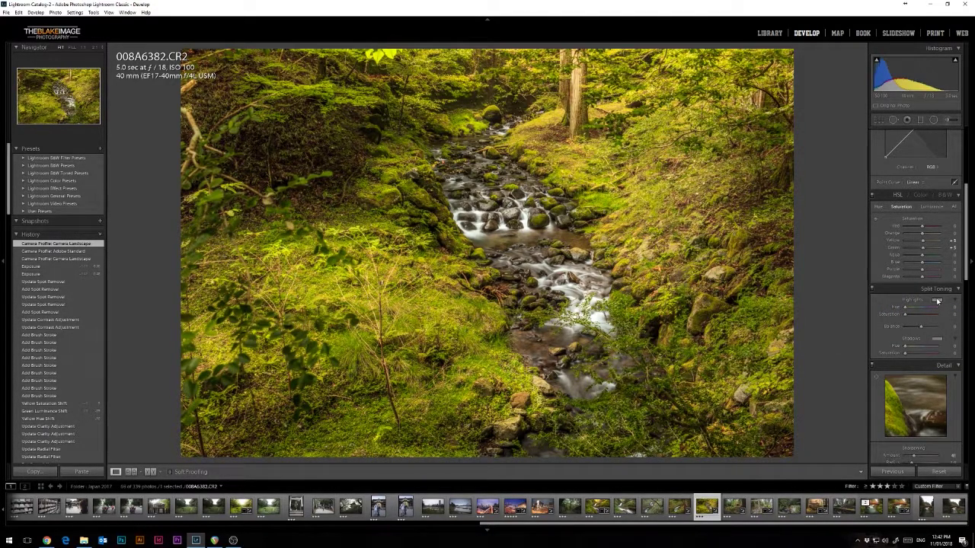
{"action": "left_click", "coordinate": [938, 302]}
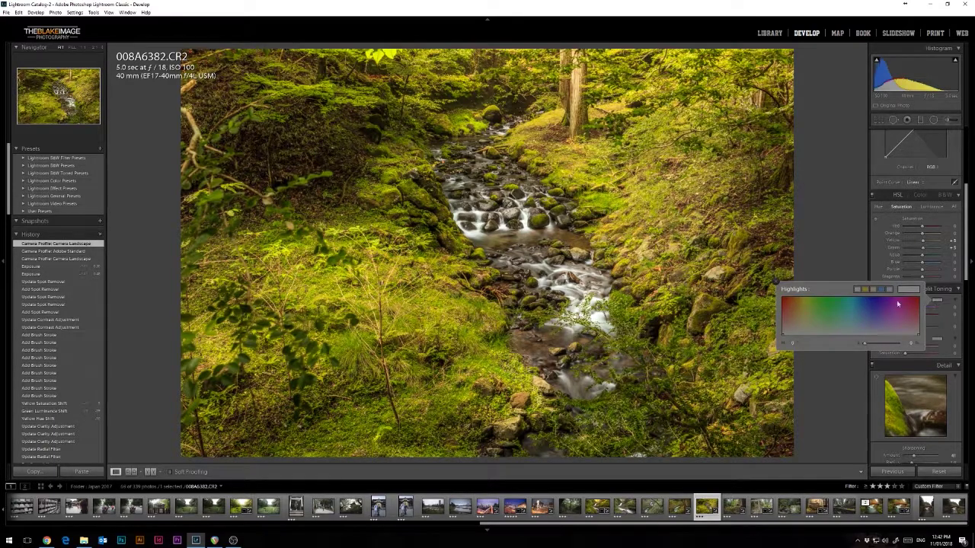
{"action": "left_click", "coordinate": [809, 323]}
{"action": "left_click", "coordinate": [806, 326]}
{"action": "left_click", "coordinate": [809, 325]}
{"action": "left_click", "coordinate": [807, 326]}
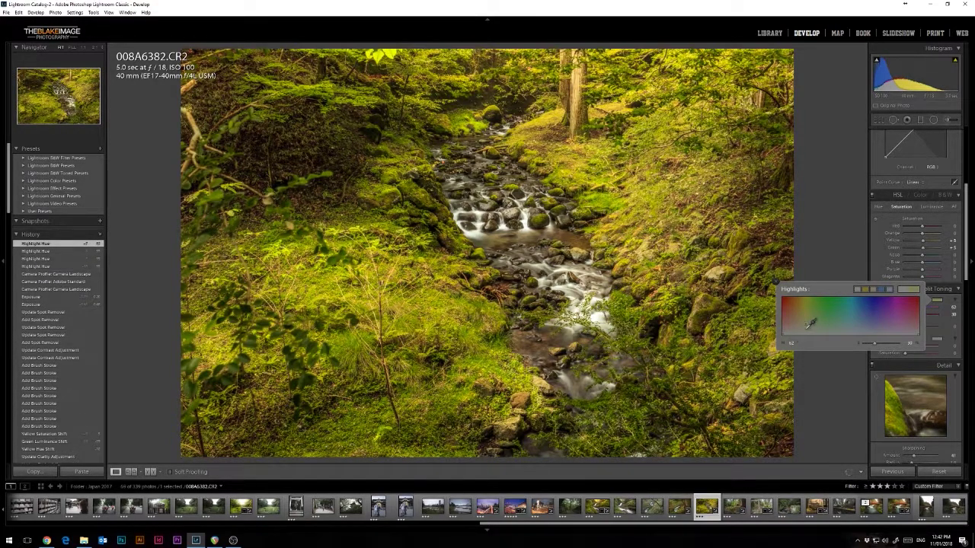
Give the split-toning shadows a muted blue-violet tint with hue 247
{"action": "left_click", "coordinate": [938, 344]}
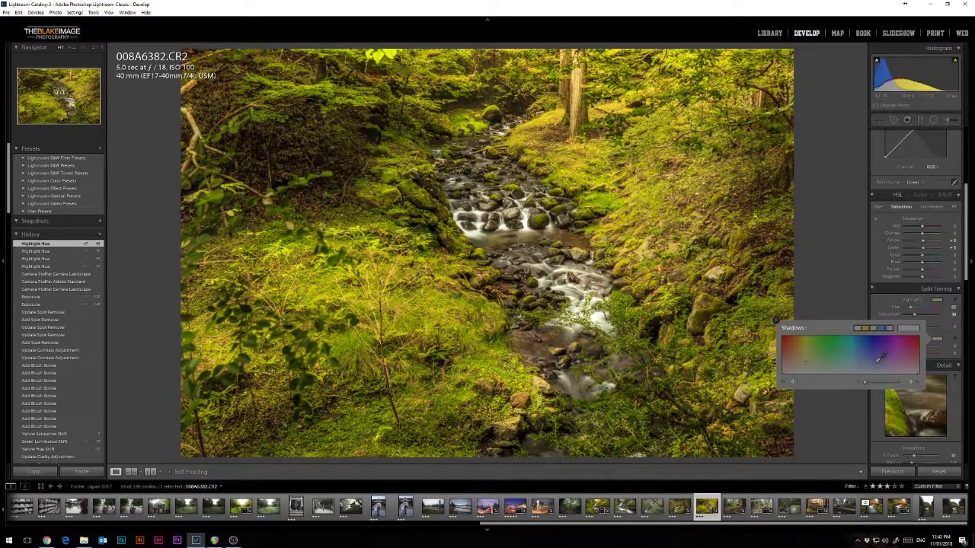
{"action": "left_click", "coordinate": [876, 360]}
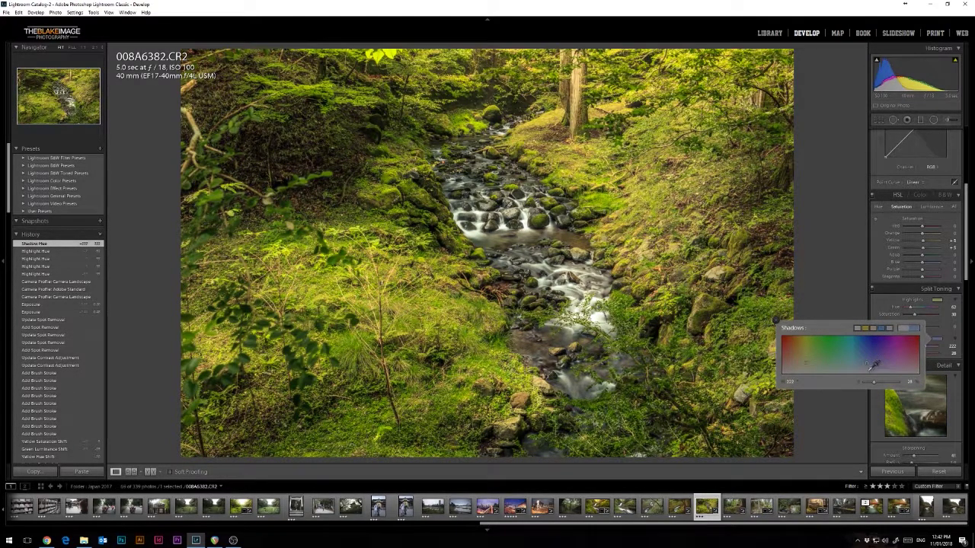
{"action": "left_click", "coordinate": [871, 364]}
{"action": "left_click", "coordinate": [867, 366]}
{"action": "left_click", "coordinate": [875, 356]}
{"action": "left_click", "coordinate": [876, 363]}
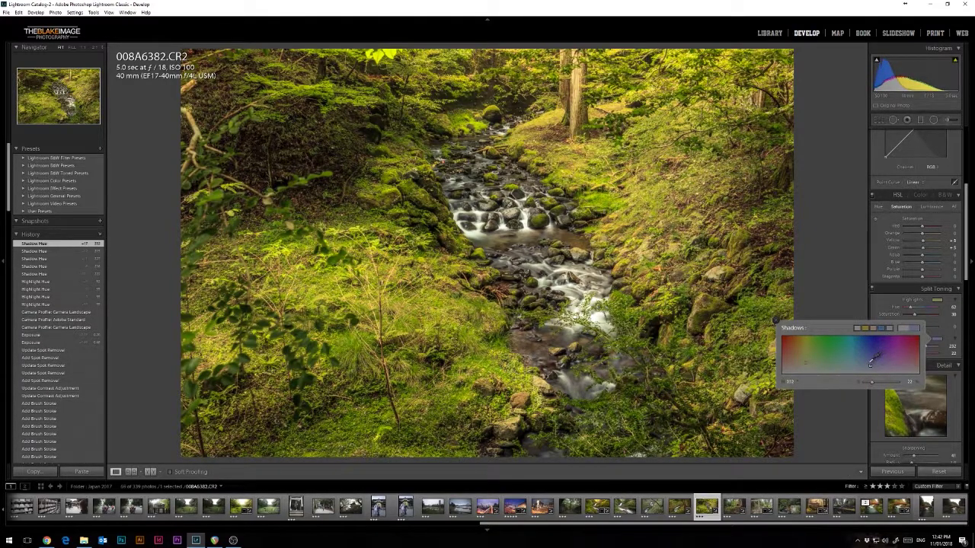
{"action": "left_click", "coordinate": [877, 355]}
{"action": "left_click", "coordinate": [870, 361]}
{"action": "left_click", "coordinate": [881, 361]}
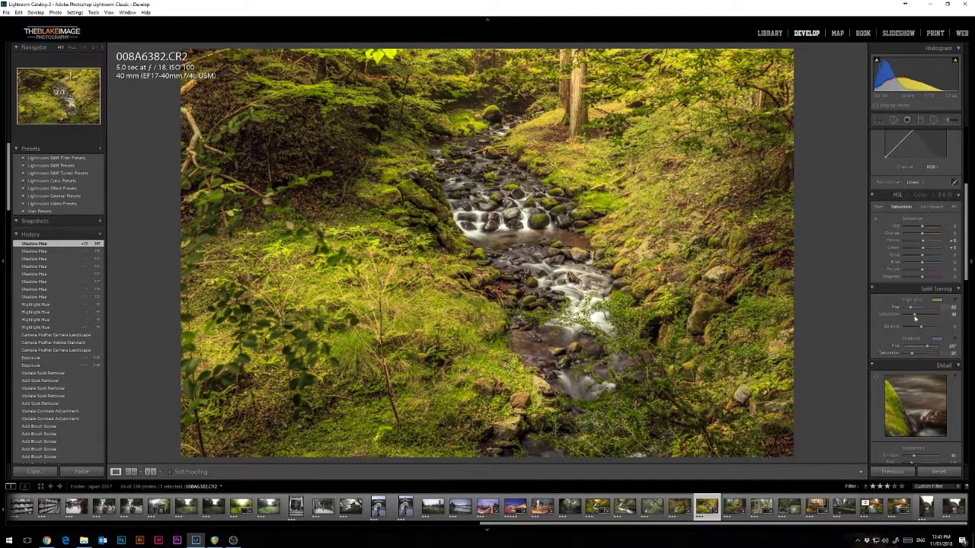
Set the split-toning saturation to 20 for both the highlights and the shadows
{"action": "mouse_move", "coordinate": [915, 314]}
{"action": "left_mouse_down"}
{"action": "mouse_move", "coordinate": [948, 314]}
{"action": "mouse_move", "coordinate": [913, 315]}
{"action": "left_mouse_up"}
{"action": "left_click", "coordinate": [949, 315]}
{"action": "type", "text": "20"}
{"action": "key", "text": "Return"}
{"action": "left_click", "coordinate": [948, 352]}
{"action": "type", "text": "20"}
{"action": "key", "text": "Return"}
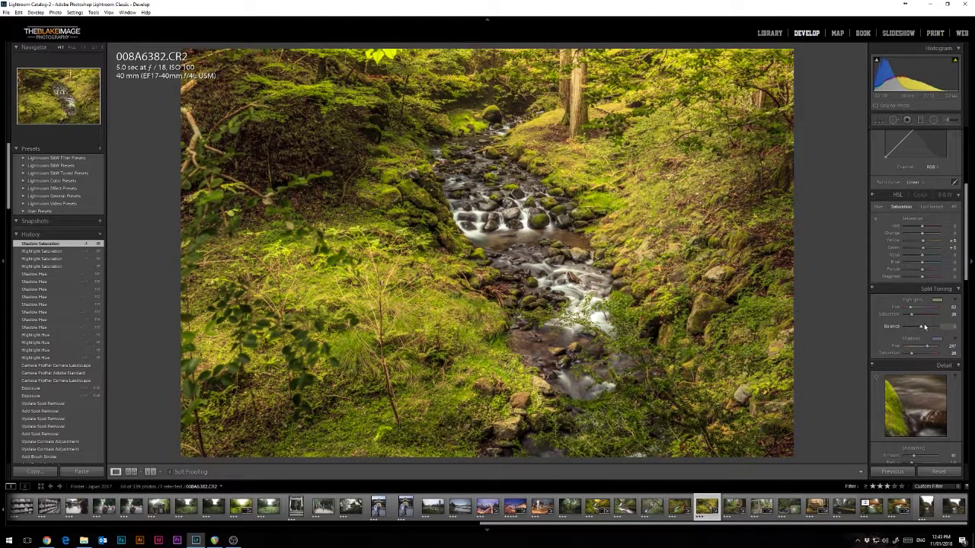
Shift the split-toning balance toward the shadows, setting it to -15
{"action": "left_click_drag", "start_coordinate": [925, 326], "coordinate": [897, 331]}
{"action": "left_click_drag", "start_coordinate": [928, 329], "coordinate": [921, 329]}
{"action": "left_click", "coordinate": [949, 328]}
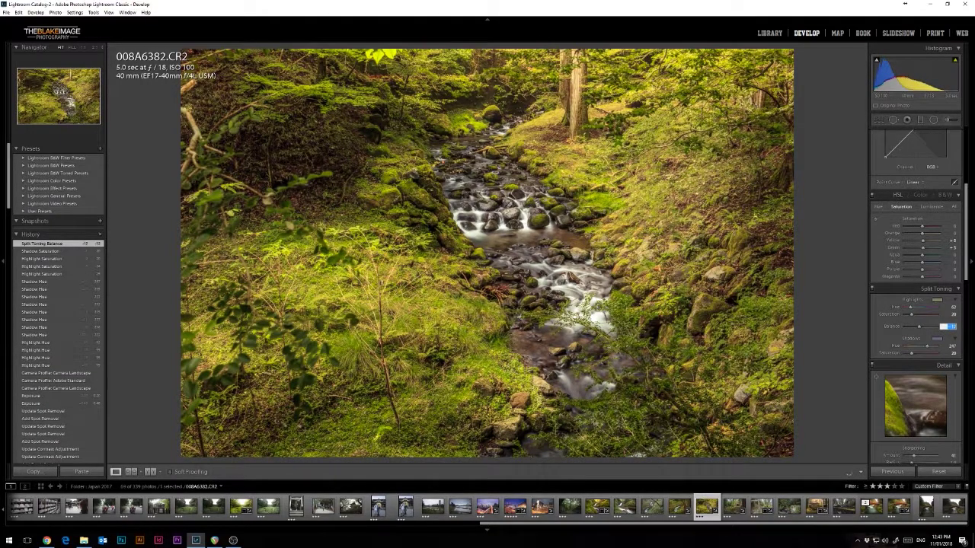
{"action": "type", "text": "-15"}
{"action": "key", "text": "Return"}
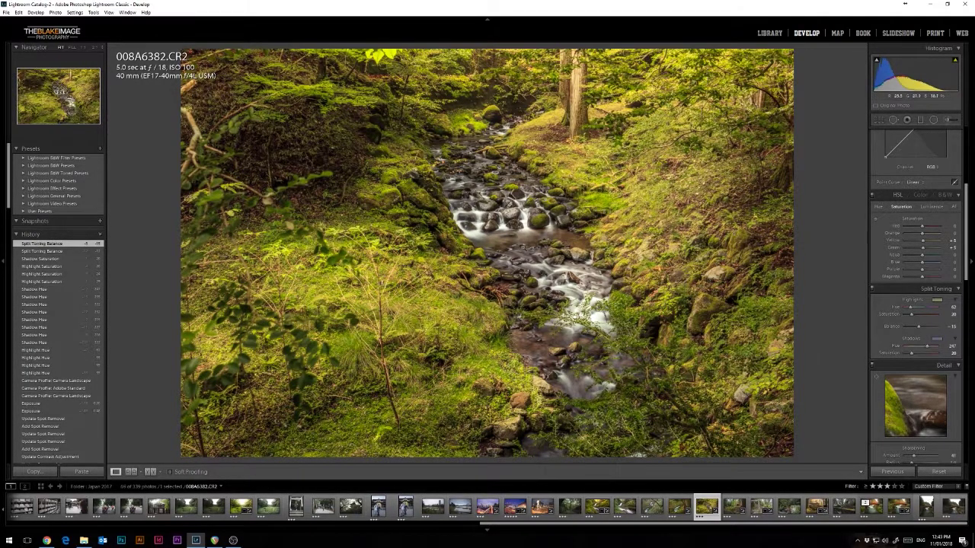
Compare the edited stream photo with its unedited version, switching between before and after several times
{"action": "left_click", "coordinate": [434, 136]}
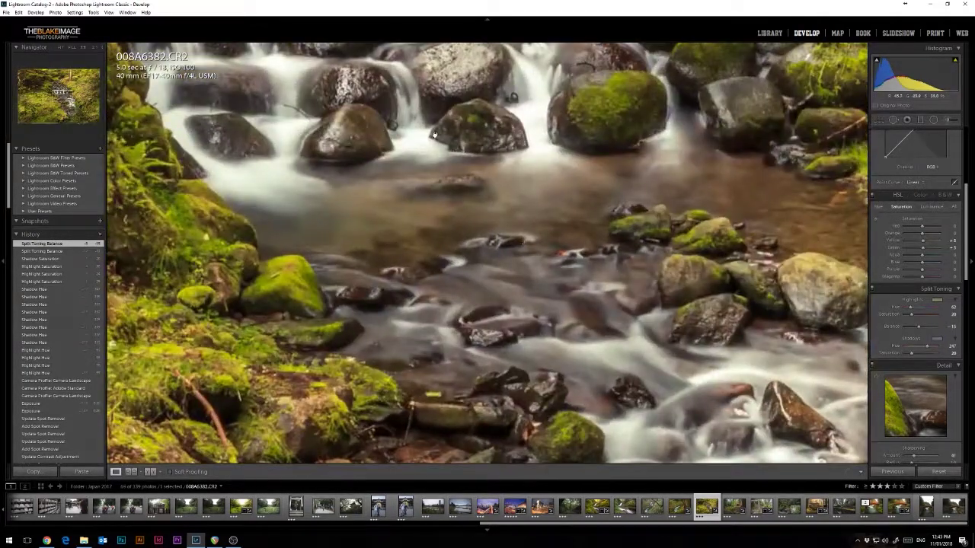
{"action": "left_click", "coordinate": [506, 204]}
{"action": "key", "text": "backslash"}
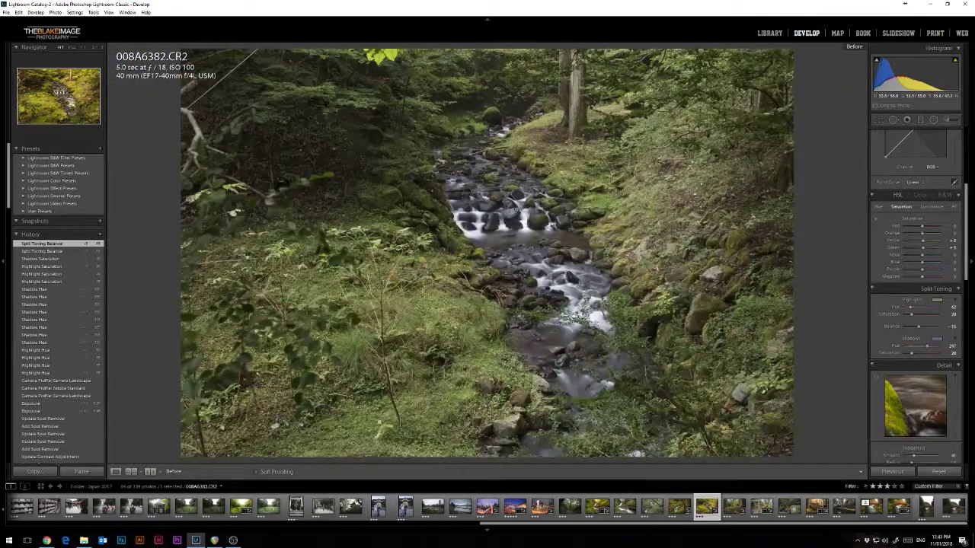
{"action": "key", "text": "backslash"}
{"action": "key", "text": "backslash"}
{"action": "key", "text": "backslash"}
{"action": "key", "text": "backslash"}
{"action": "key", "text": "backslash"}
{"action": "key", "text": "backslash"}
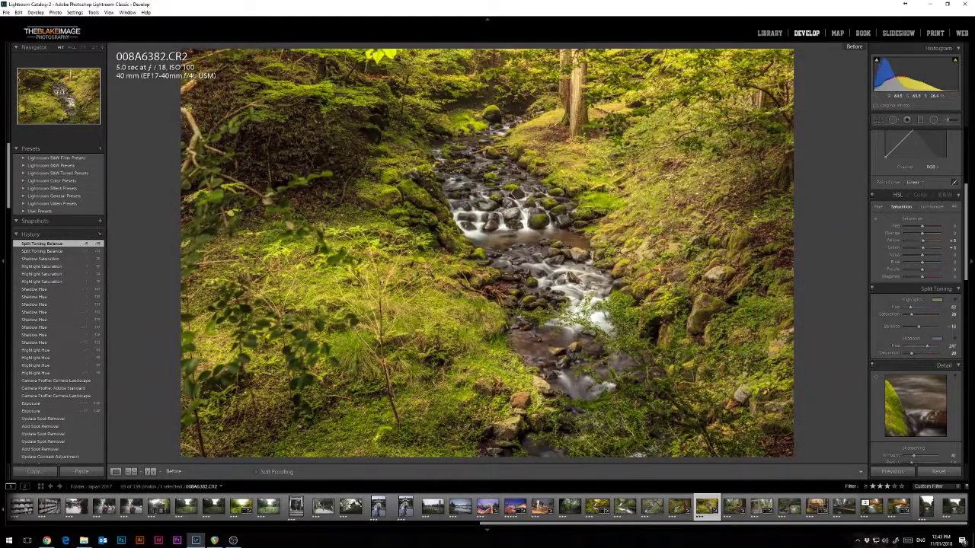
{"action": "key", "text": "backslash"}
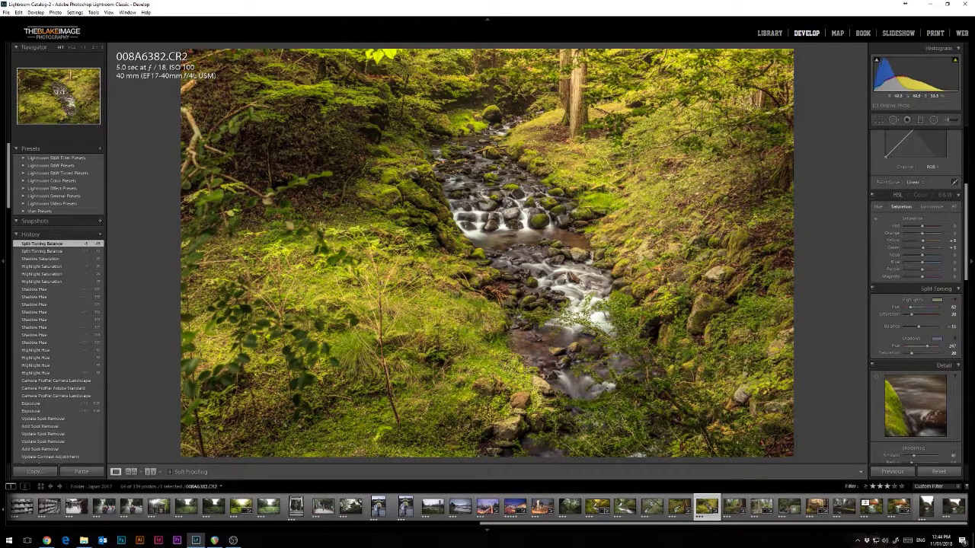
Inspect the stream, mossy boulders and ferny bank up close, and return to the full view of the photo
{"action": "left_click", "coordinate": [494, 152]}
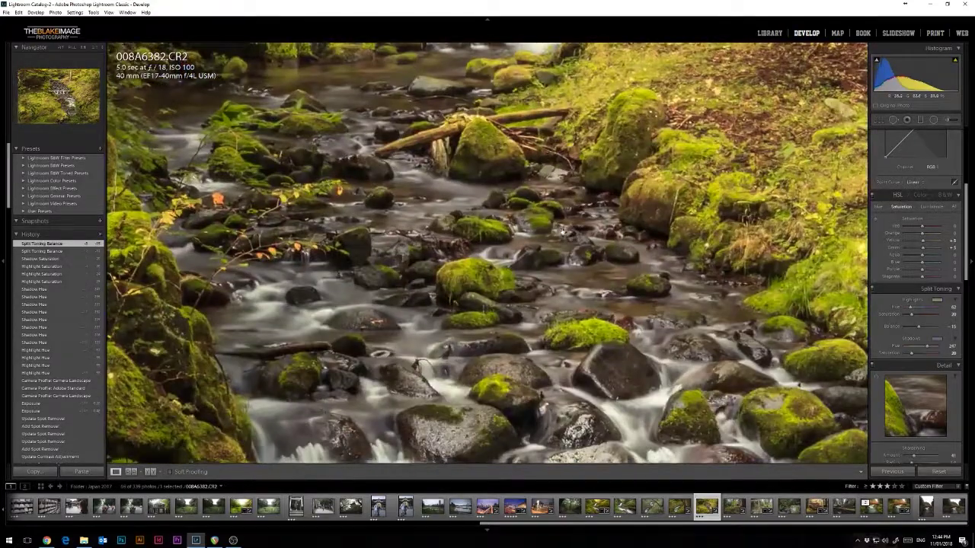
{"action": "left_click_drag", "start_coordinate": [457, 155], "coordinate": [543, 379]}
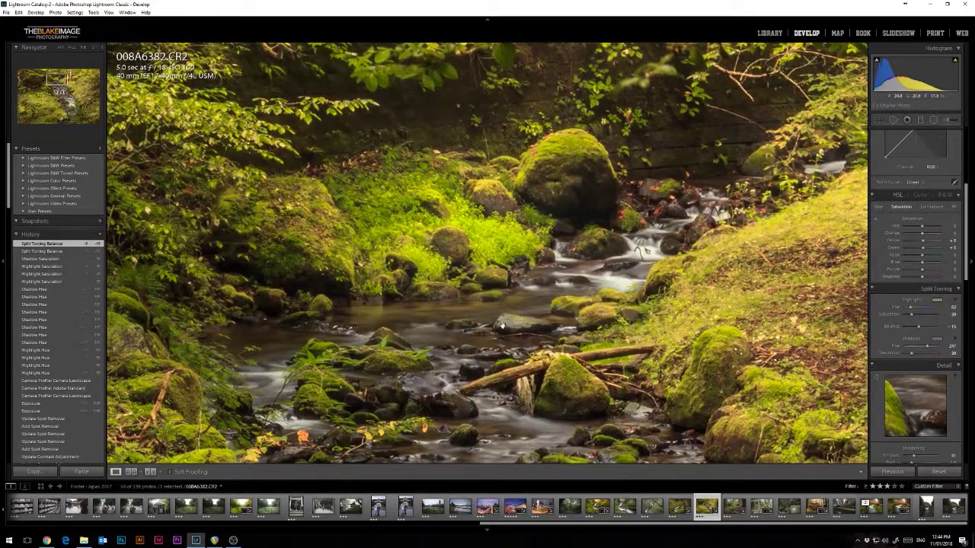
{"action": "left_click_drag", "start_coordinate": [613, 266], "coordinate": [442, 352]}
{"action": "left_click_drag", "start_coordinate": [494, 231], "coordinate": [555, 336]}
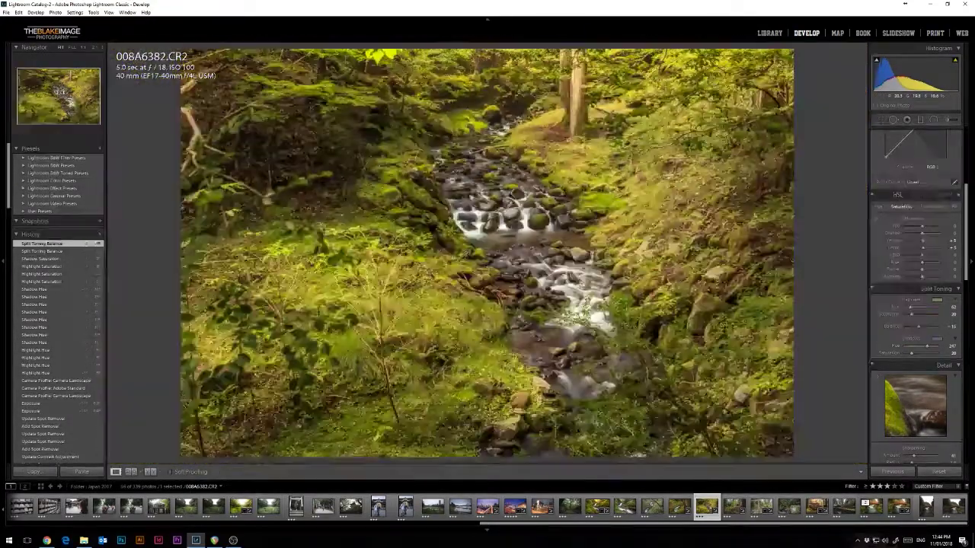
{"action": "left_click", "coordinate": [467, 253]}
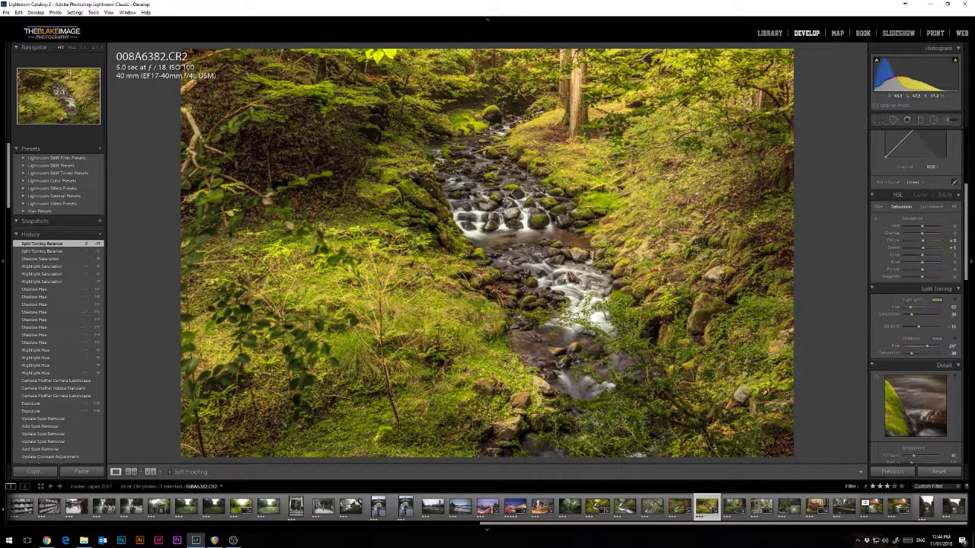
{"action": "left_click", "coordinate": [448, 231]}
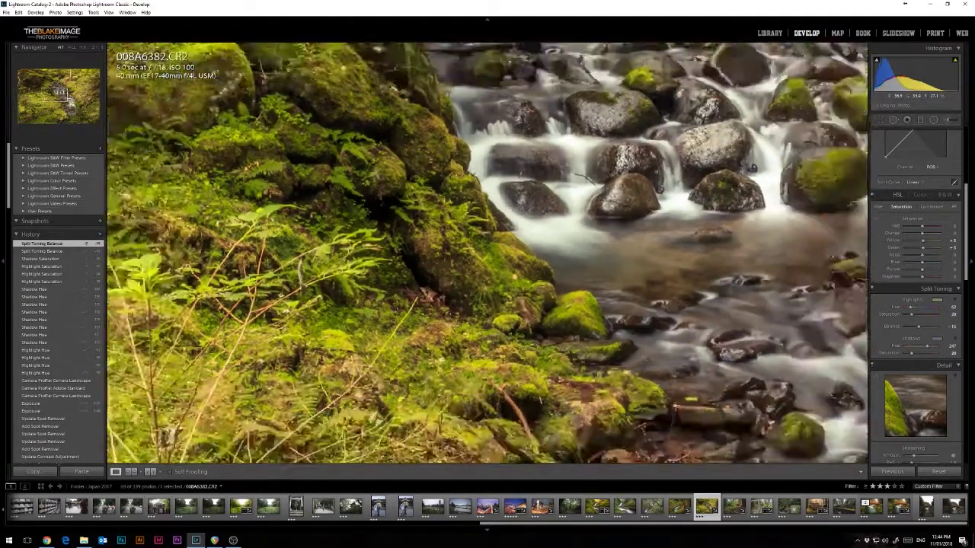
{"action": "left_click", "coordinate": [651, 177]}
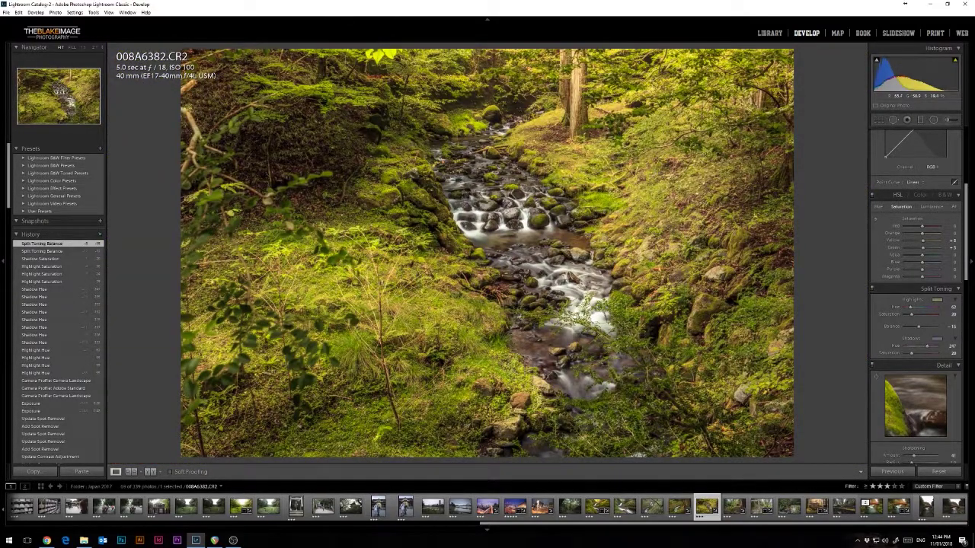
Set the photo's sharpening amount to 80
{"action": "scroll", "coordinate": [928, 279], "scroll_direction": "down", "scroll_amount": 5}
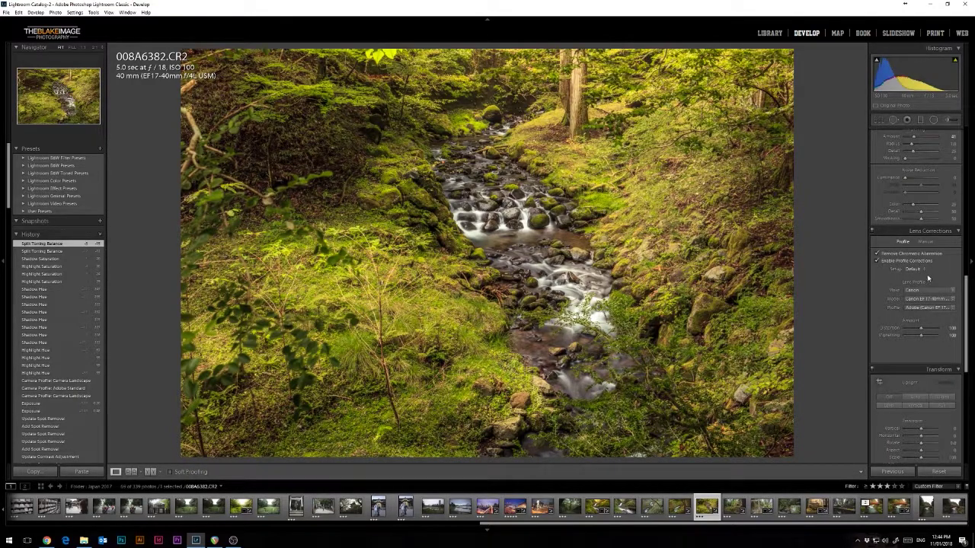
{"action": "scroll", "coordinate": [927, 278], "scroll_direction": "up", "scroll_amount": 2}
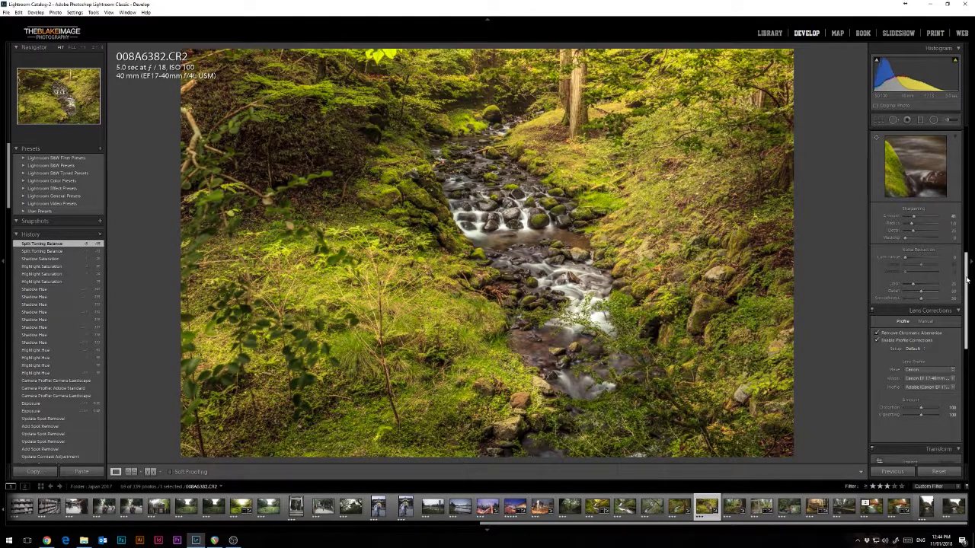
{"action": "scroll", "coordinate": [952, 259], "scroll_direction": "up", "scroll_amount": 2}
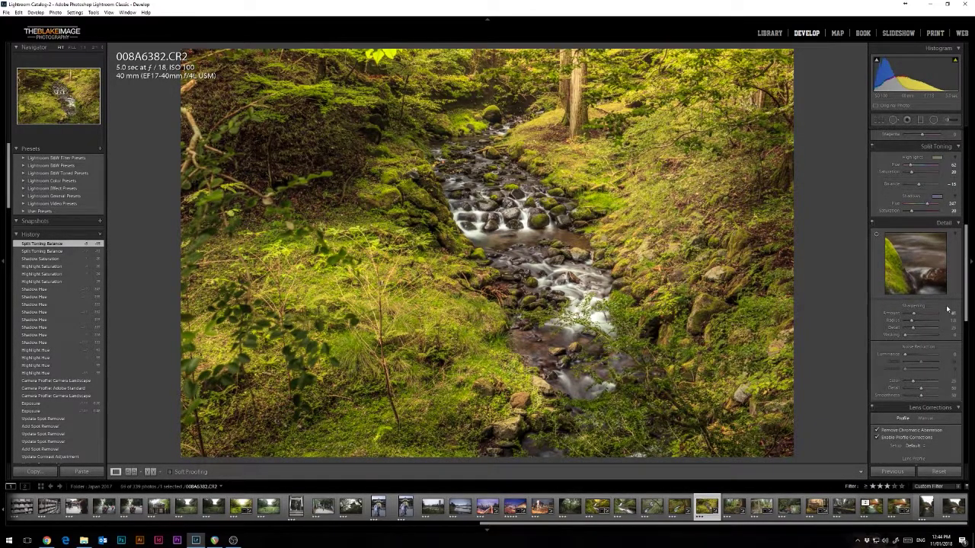
{"action": "left_click", "coordinate": [953, 313]}
{"action": "type", "text": "70"}
Restrict sharpening to the edges with a masking value of about 78, judging it in the black-and-white mask preview
{"action": "left_click", "coordinate": [906, 336], "text": "alt"}
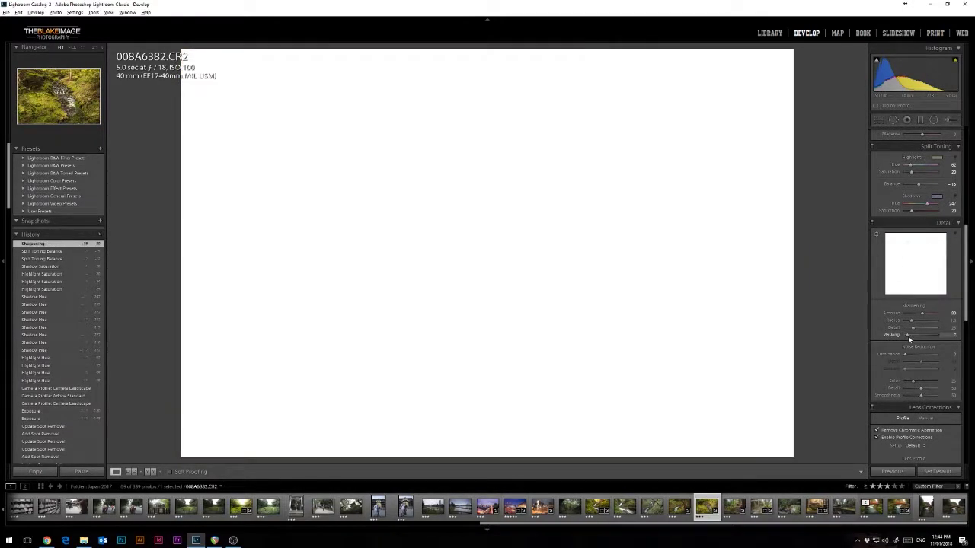
{"action": "left_click_drag", "start_coordinate": [909, 339], "coordinate": [929, 336]}
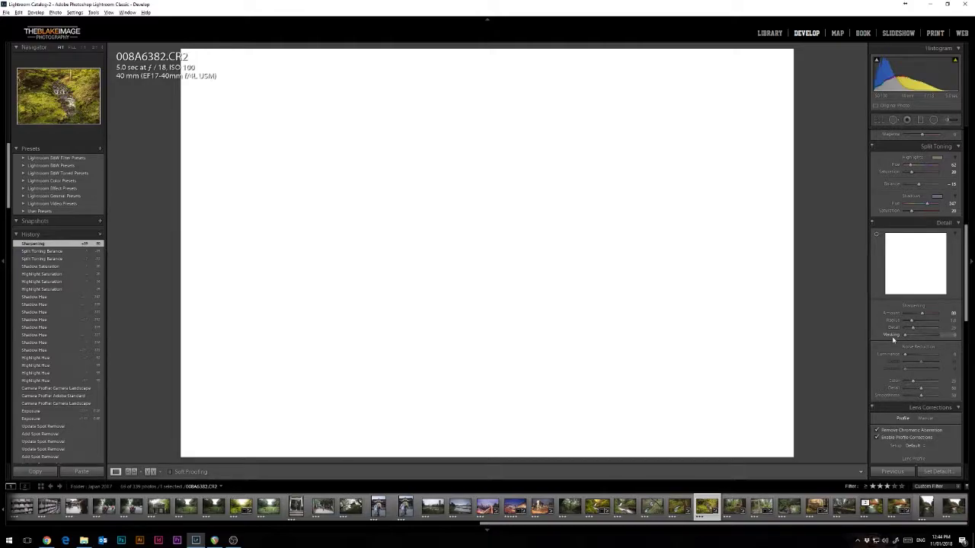
{"action": "left_click_drag", "start_coordinate": [894, 340], "coordinate": [956, 342]}
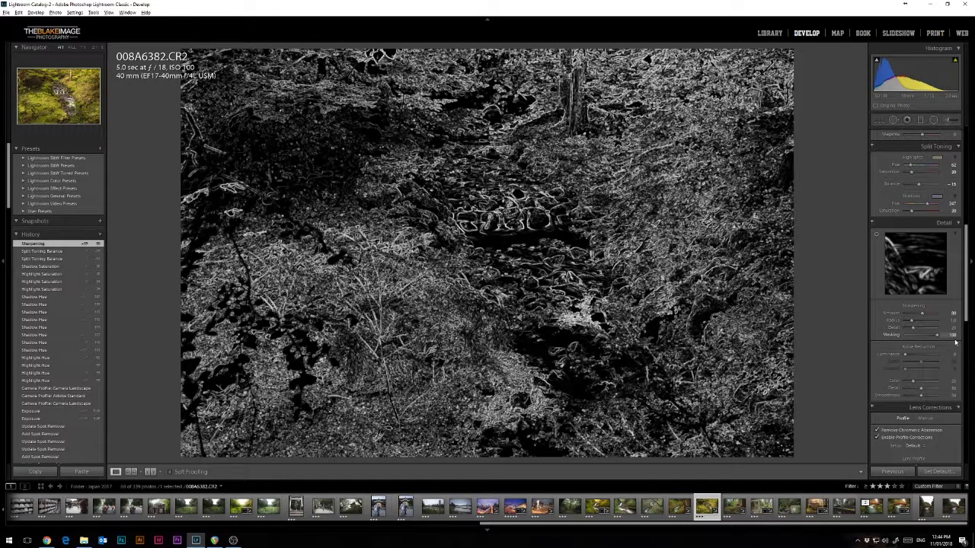
{"action": "left_click_drag", "start_coordinate": [948, 336], "coordinate": [930, 341]}
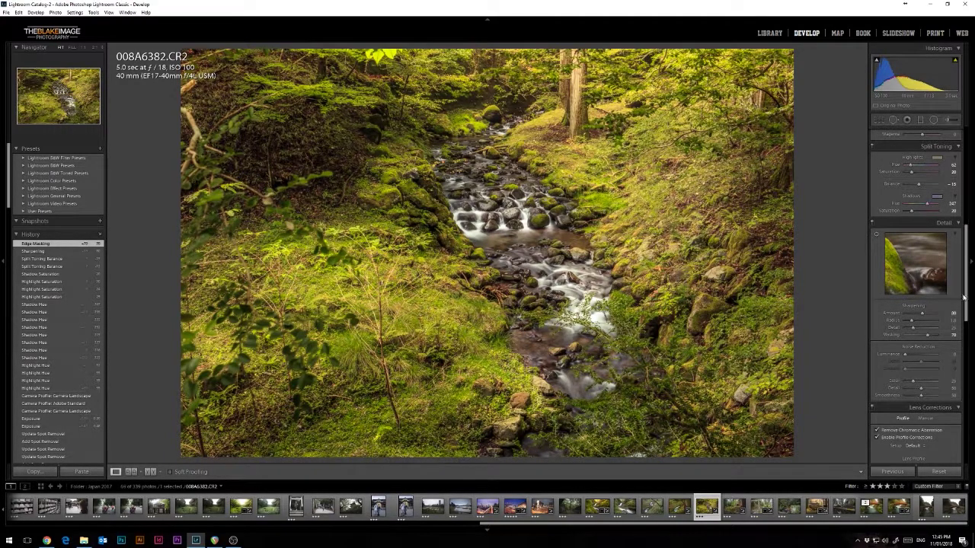
Set the luminance noise reduction to 20
{"action": "left_click", "coordinate": [952, 354]}
{"action": "type", "text": "20"}
{"action": "key", "text": "Return"}
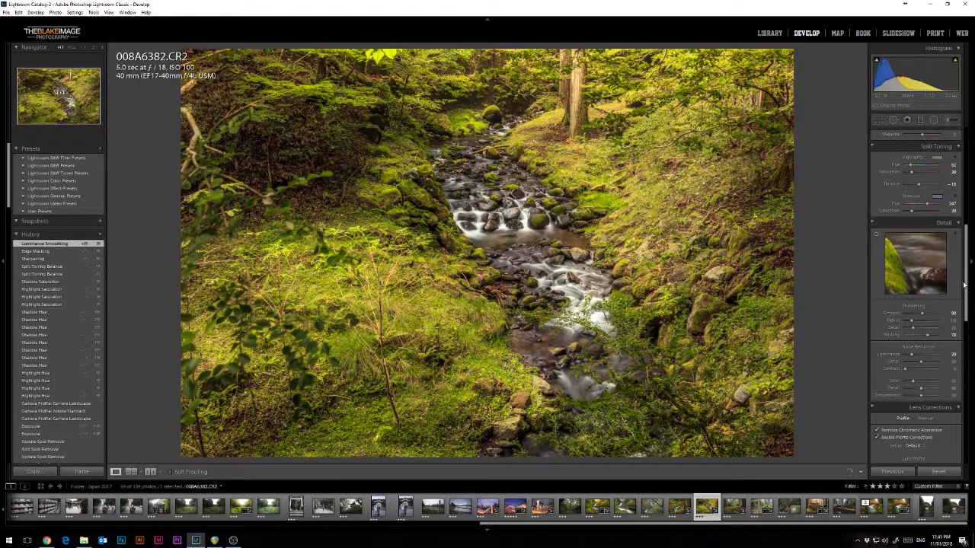
Add a radial filter centred on the photo's upper edge above the stream, with feather 100 and the mask inverted
{"action": "scroll", "coordinate": [969, 299], "scroll_direction": "down", "scroll_amount": 1}
{"action": "left_click_drag", "start_coordinate": [969, 299], "coordinate": [964, 410]}
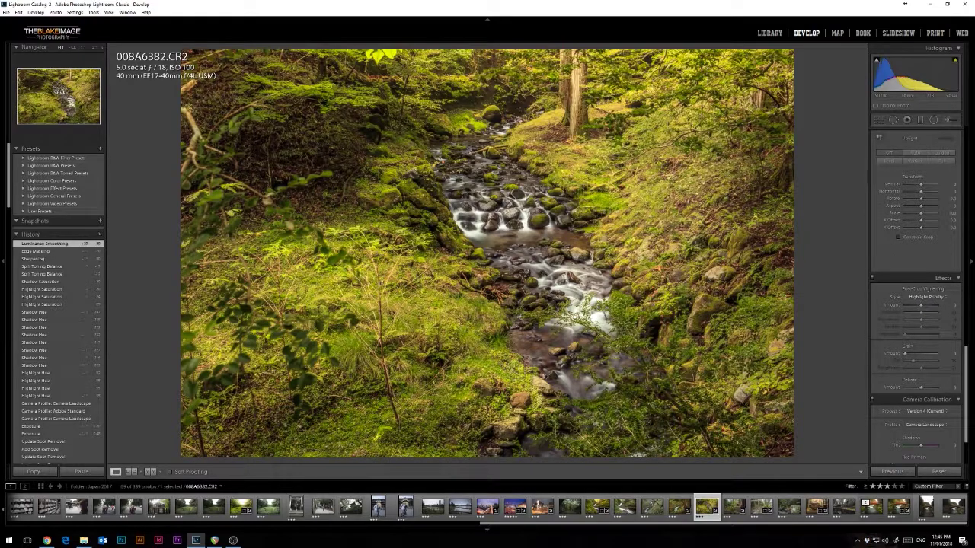
{"action": "left_click_drag", "start_coordinate": [965, 385], "coordinate": [963, 159]}
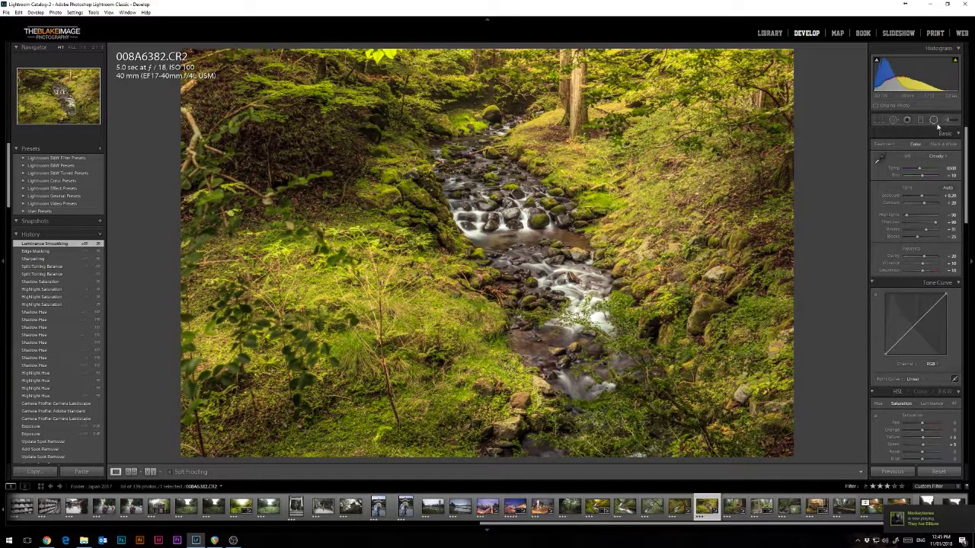
{"action": "left_click", "coordinate": [934, 121]}
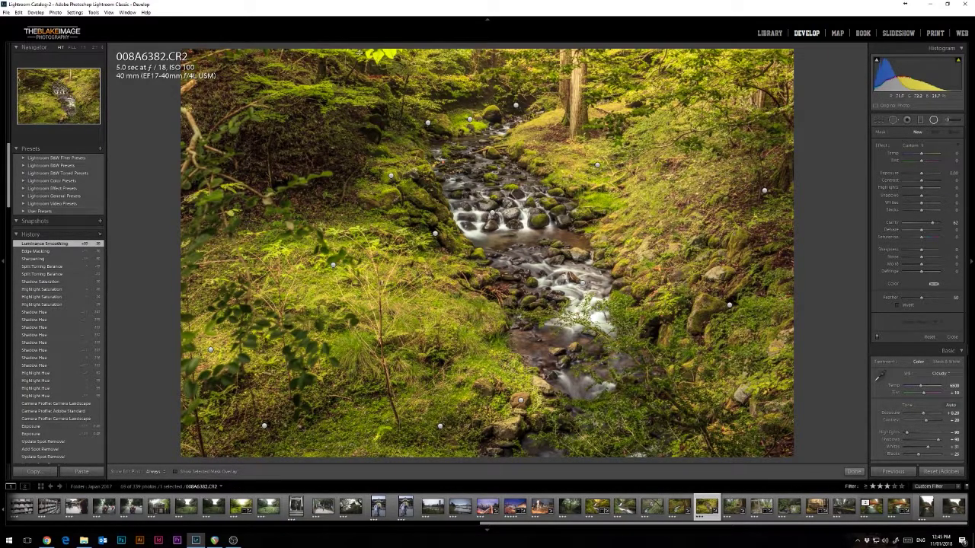
{"action": "left_click_drag", "start_coordinate": [352, 53], "coordinate": [496, 52]}
{"action": "left_click", "coordinate": [902, 305]}
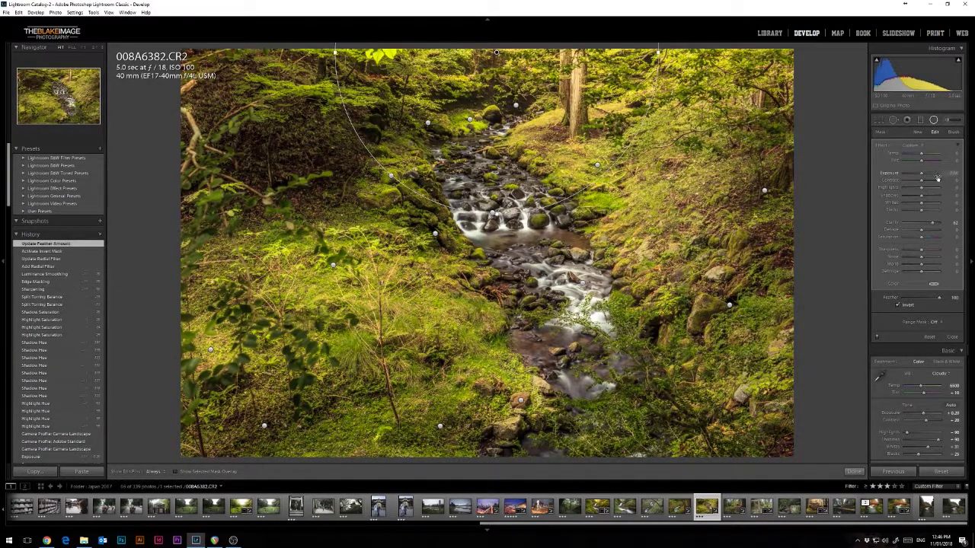
Set the radial filter's exposure to 3.50, its highlights to about -40 and its shadows to -100
{"action": "left_click_drag", "start_coordinate": [922, 174], "coordinate": [938, 176]}
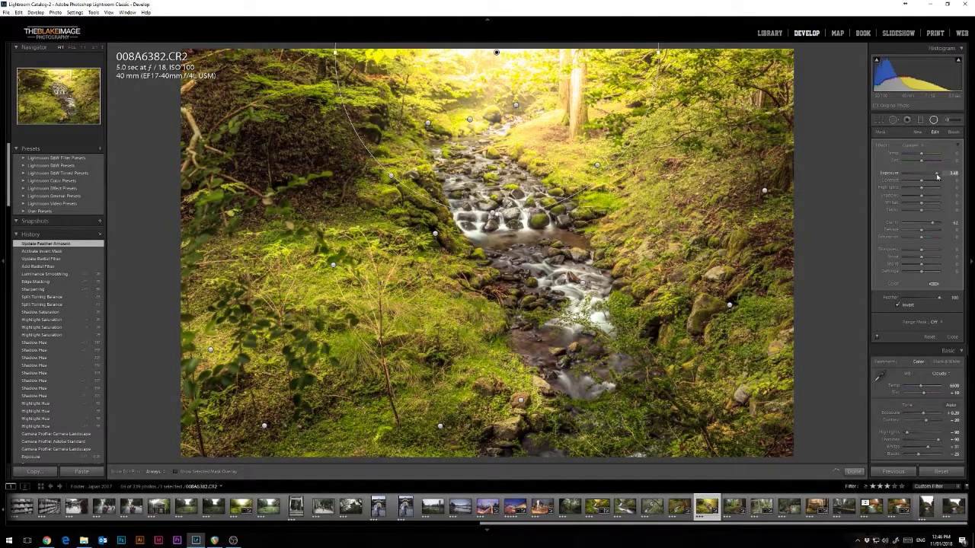
{"action": "left_click", "coordinate": [953, 175]}
{"action": "type", "text": "3.5"}
{"action": "key", "text": "Return"}
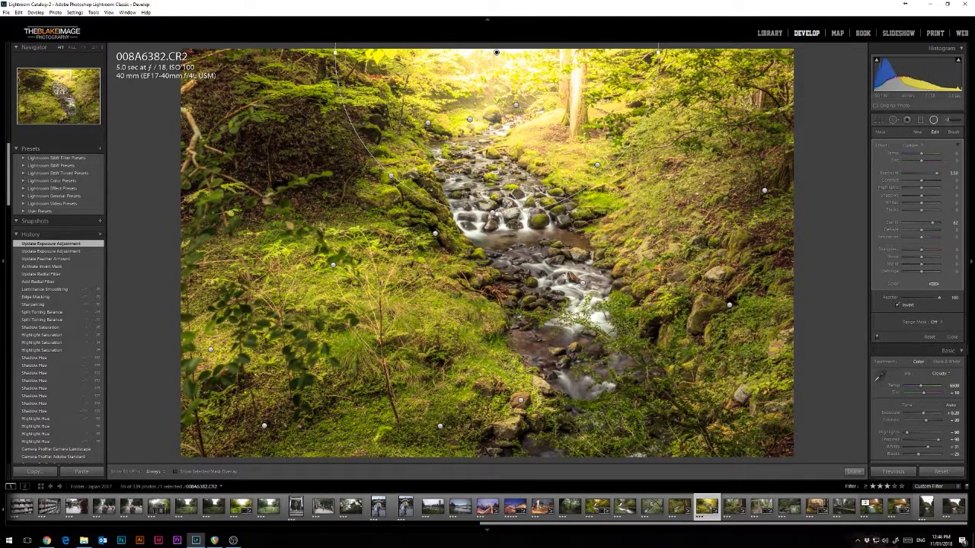
{"action": "left_click_drag", "start_coordinate": [921, 192], "coordinate": [886, 199]}
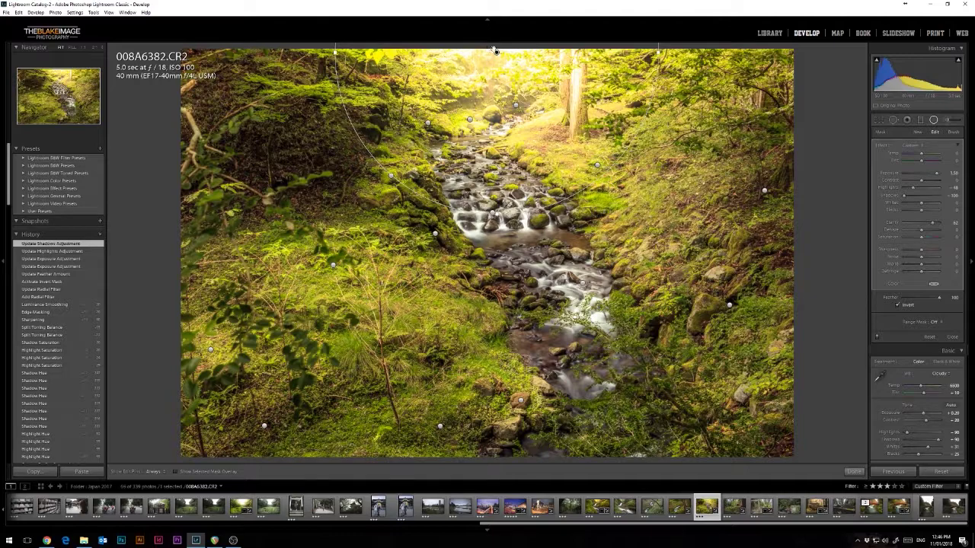
Move the radial filter's centre beyond the photo's upper edge and over the dark foliage left of the stream
{"action": "mouse_move", "coordinate": [497, 54]}
{"action": "left_mouse_down"}
{"action": "mouse_move", "coordinate": [499, 42]}
{"action": "mouse_move", "coordinate": [453, 46]}
{"action": "mouse_move", "coordinate": [513, 20]}
{"action": "mouse_move", "coordinate": [494, 42]}
{"action": "left_mouse_up"}
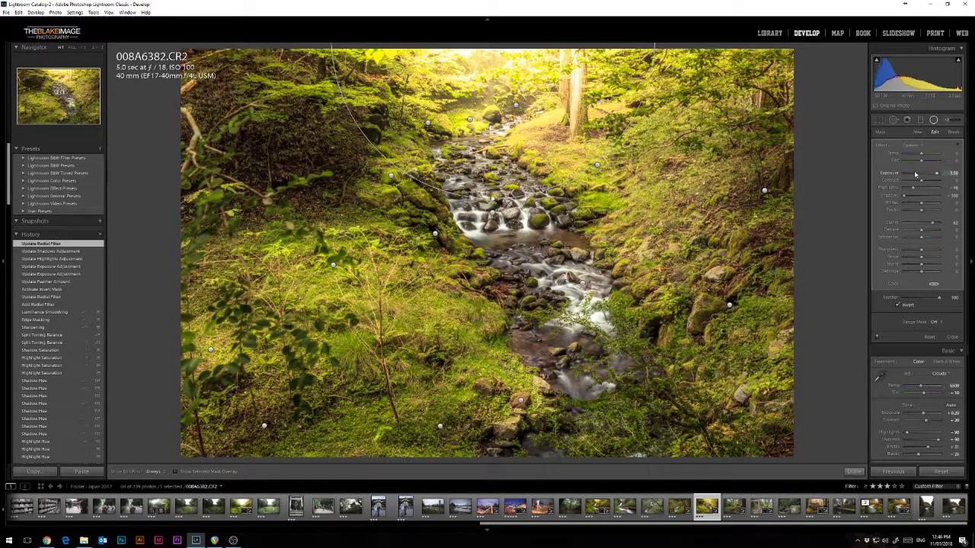
{"action": "left_click_drag", "start_coordinate": [489, 47], "coordinate": [632, 33]}
{"action": "left_click_drag", "start_coordinate": [415, 12], "coordinate": [376, 19]}
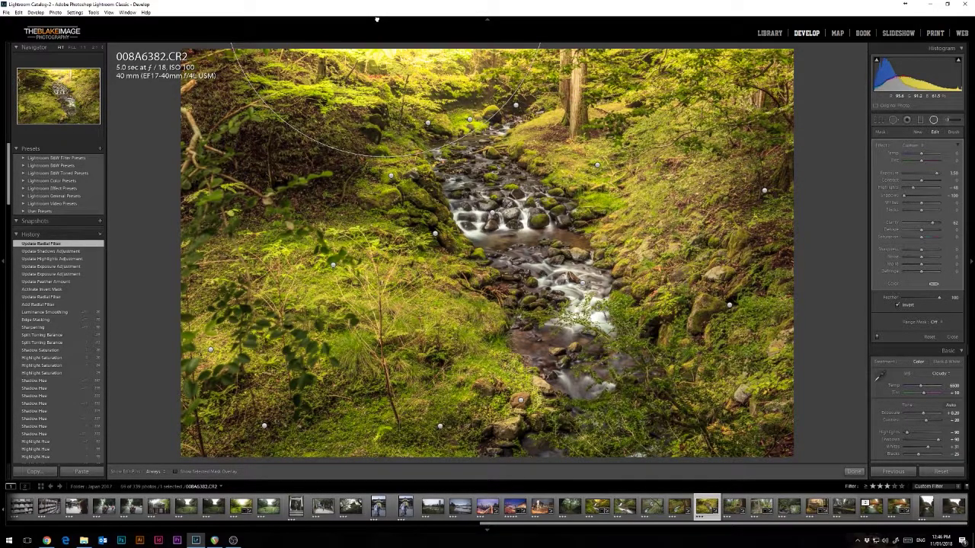
{"action": "left_click_drag", "start_coordinate": [381, 19], "coordinate": [344, 22]}
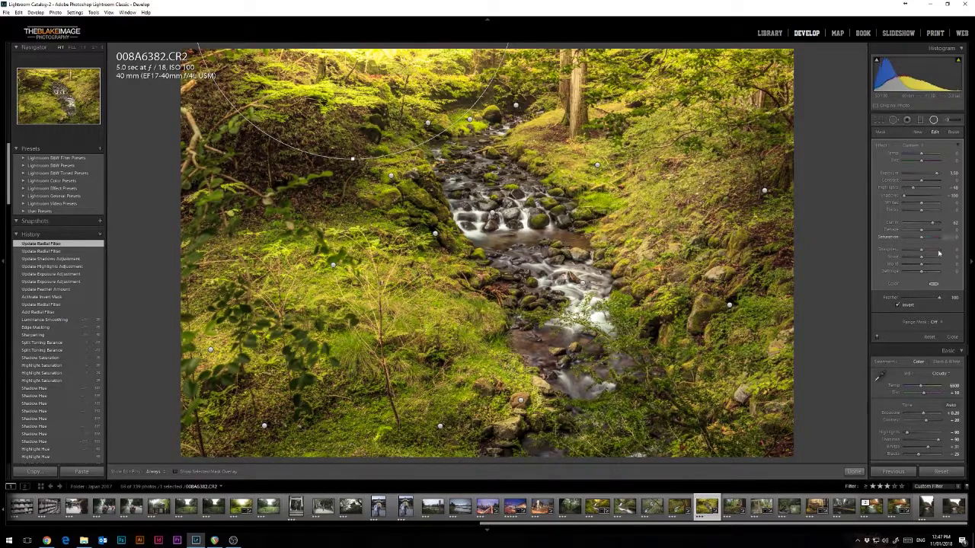
Set the radial filter's exposure to 2.50 and lower its clarity to about -7
{"action": "left_click_drag", "start_coordinate": [936, 174], "coordinate": [933, 176]}
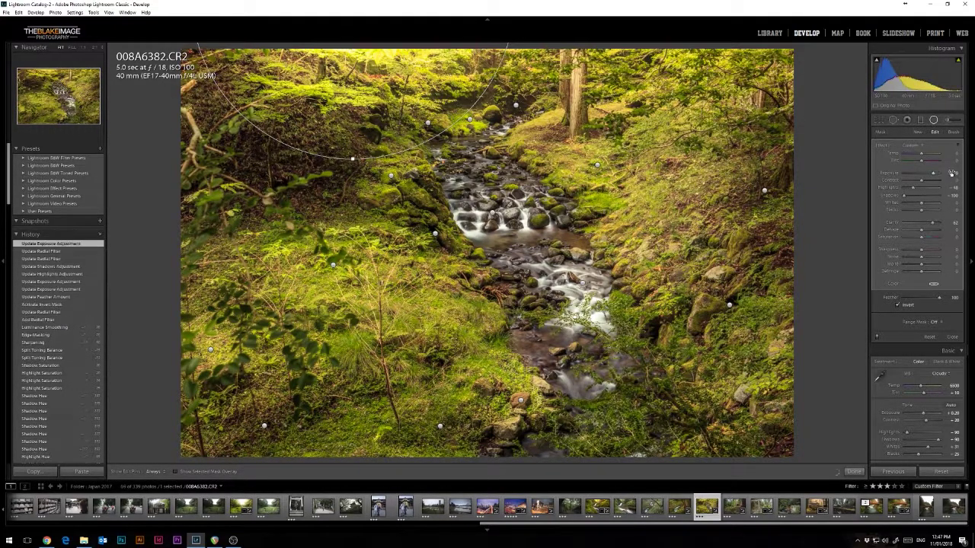
{"action": "left_click", "coordinate": [950, 173]}
{"action": "type", "text": "2.5"}
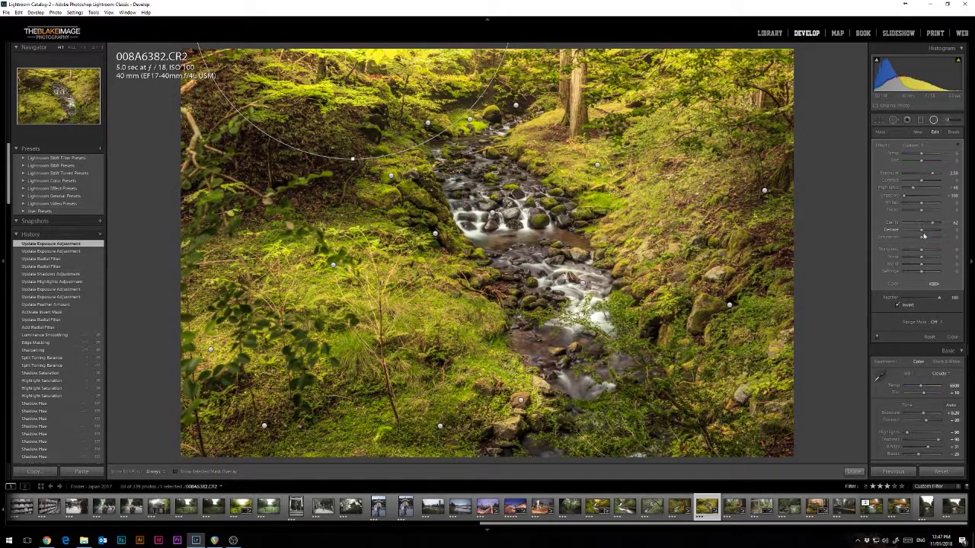
{"action": "left_click_drag", "start_coordinate": [933, 222], "coordinate": [918, 226]}
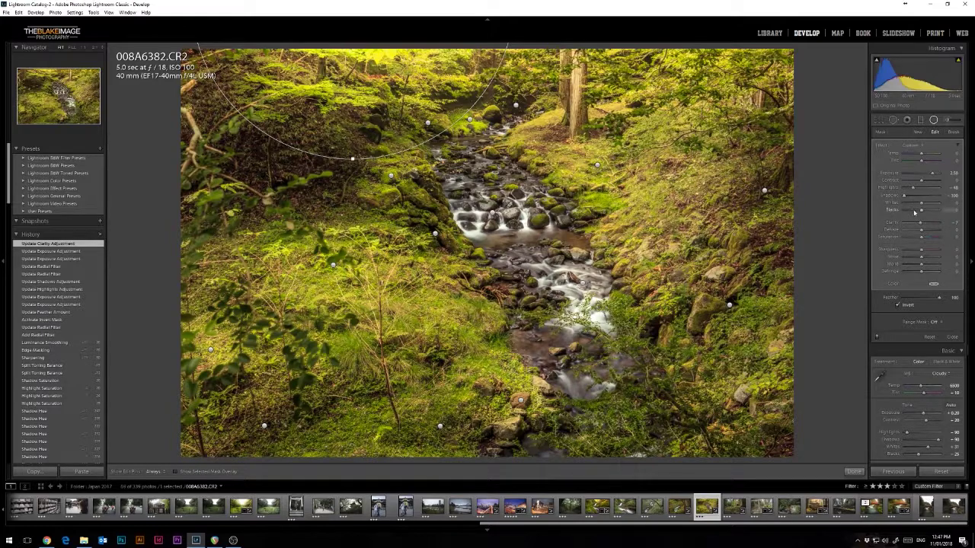
Reset the radial filter's highlights, set shadows to about -85, whites to about 10 and blacks to about -11, and finish the filter
{"action": "left_click_drag", "start_coordinate": [913, 188], "coordinate": [943, 189]}
{"action": "double_click", "coordinate": [911, 190]}
{"action": "mouse_move", "coordinate": [904, 197]}
{"action": "left_mouse_down"}
{"action": "mouse_move", "coordinate": [947, 198]}
{"action": "mouse_move", "coordinate": [906, 197]}
{"action": "mouse_move", "coordinate": [907, 215]}
{"action": "left_mouse_up"}
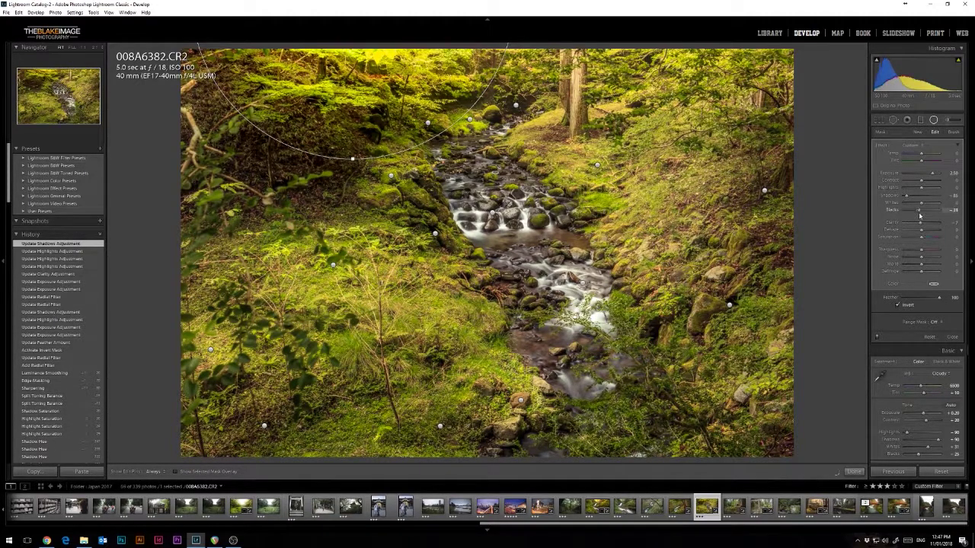
{"action": "left_click_drag", "start_coordinate": [921, 212], "coordinate": [920, 211]}
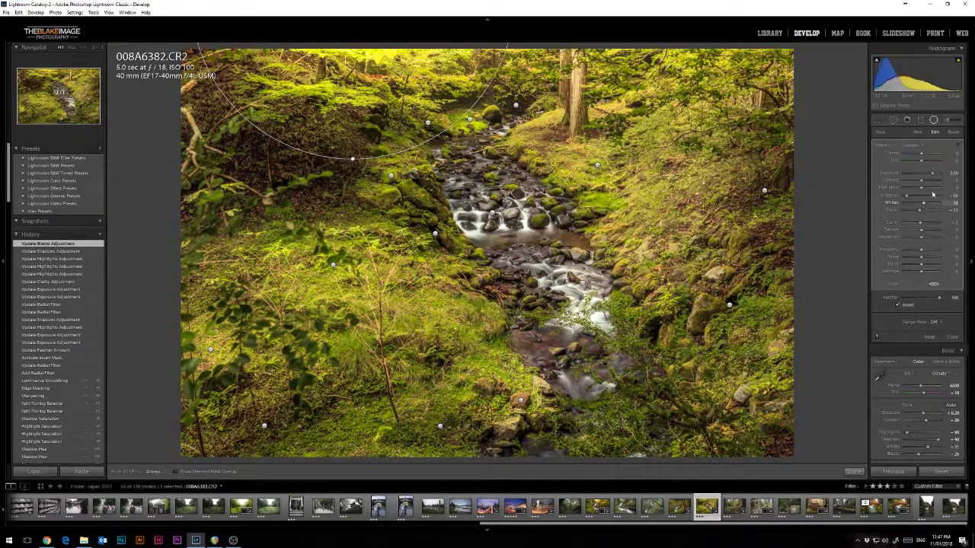
{"action": "left_click", "coordinate": [934, 121]}
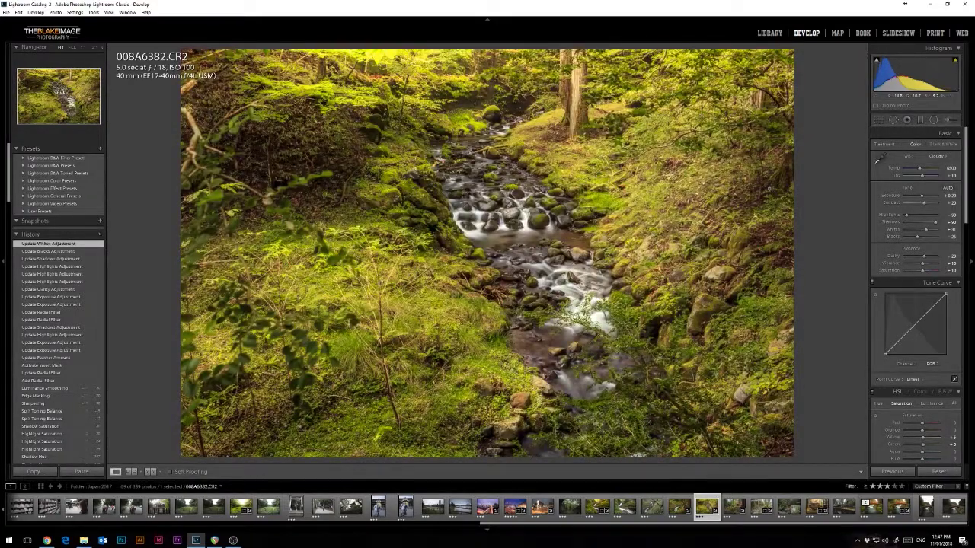
Compare the edited photo with its original state several times
{"action": "key", "text": "backslash"}
{"action": "key", "text": "backslash"}
{"action": "key", "text": "backslash"}
{"action": "key", "text": "backslash"}
{"action": "key", "text": "backslash"}
{"action": "key", "text": "backslash"}
{"action": "key", "text": "backslash"}
{"action": "key", "text": "backslash"}
Crop a narrow strip, about a tenth of the height, off the photo's lower edge while keeping the full width
{"action": "scroll", "coordinate": [910, 205], "scroll_direction": "down", "scroll_amount": 10}
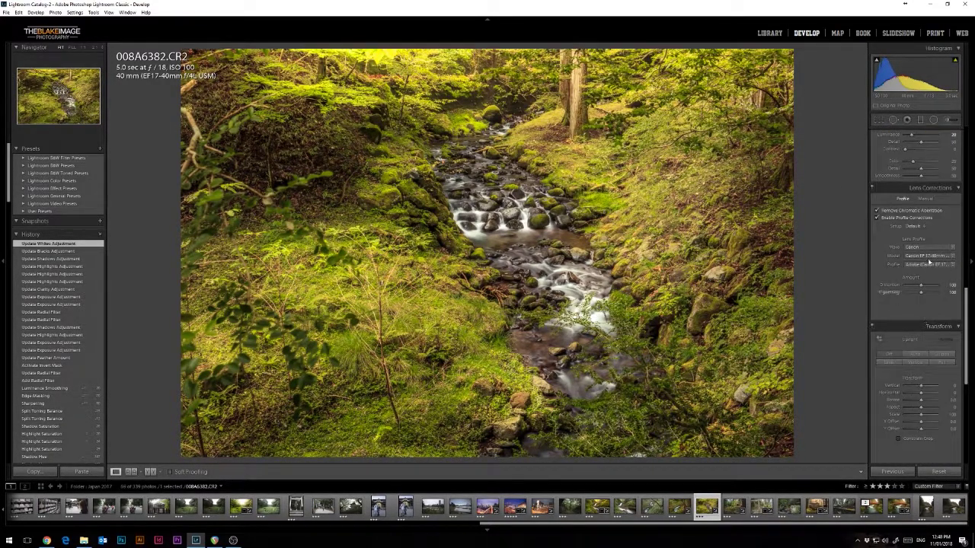
{"action": "left_click", "coordinate": [878, 120]}
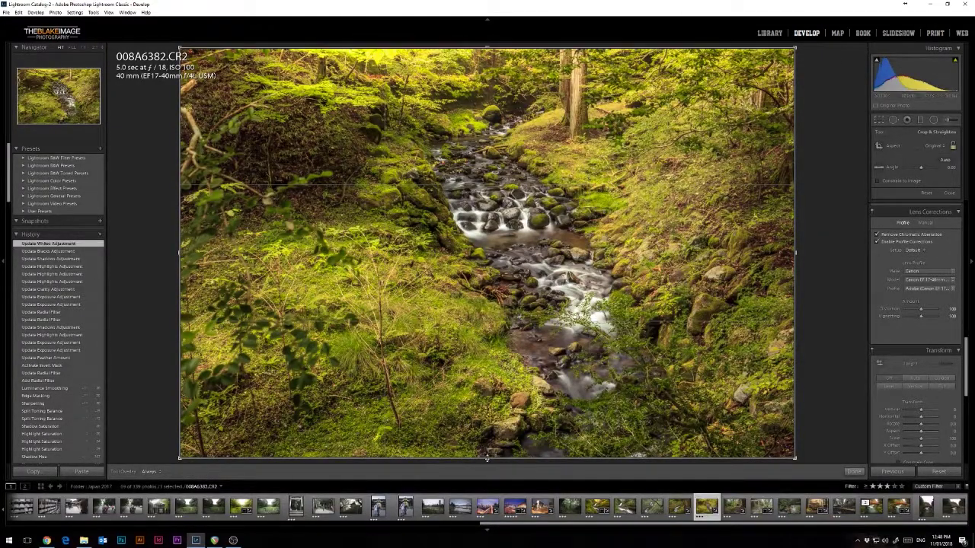
{"action": "left_click_drag", "start_coordinate": [488, 458], "coordinate": [488, 438]}
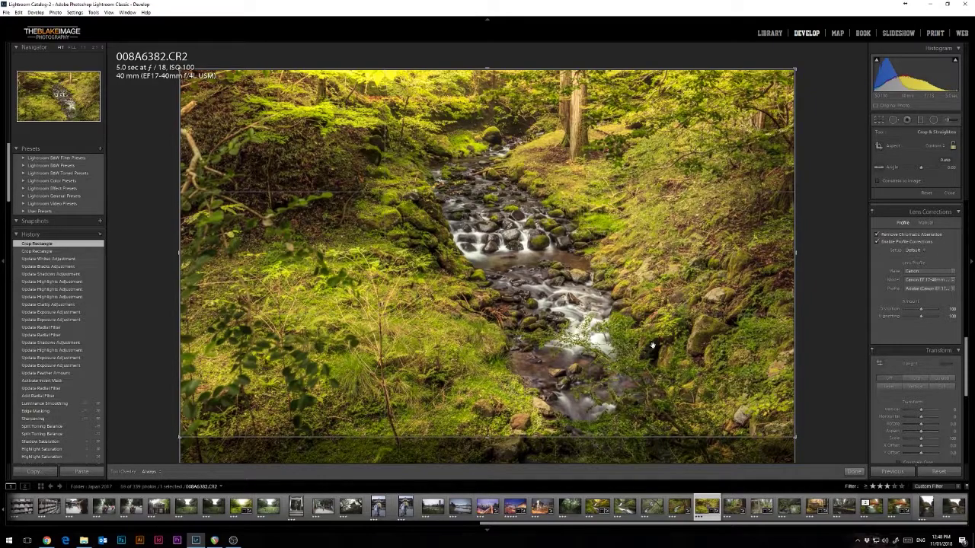
{"action": "left_click", "coordinate": [880, 120]}
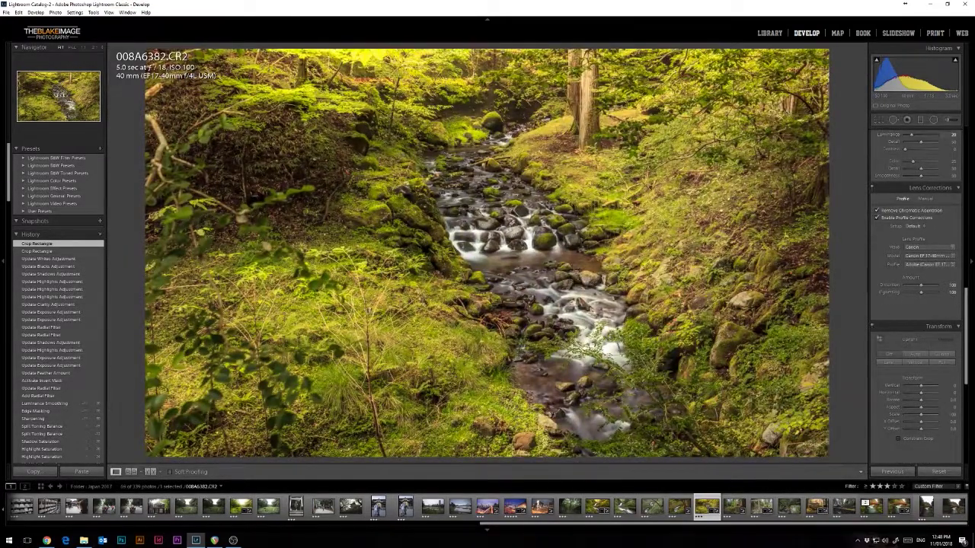
Add a post-crop vignette with an amount of -10
{"action": "scroll", "coordinate": [936, 340], "scroll_direction": "down", "scroll_amount": 3}
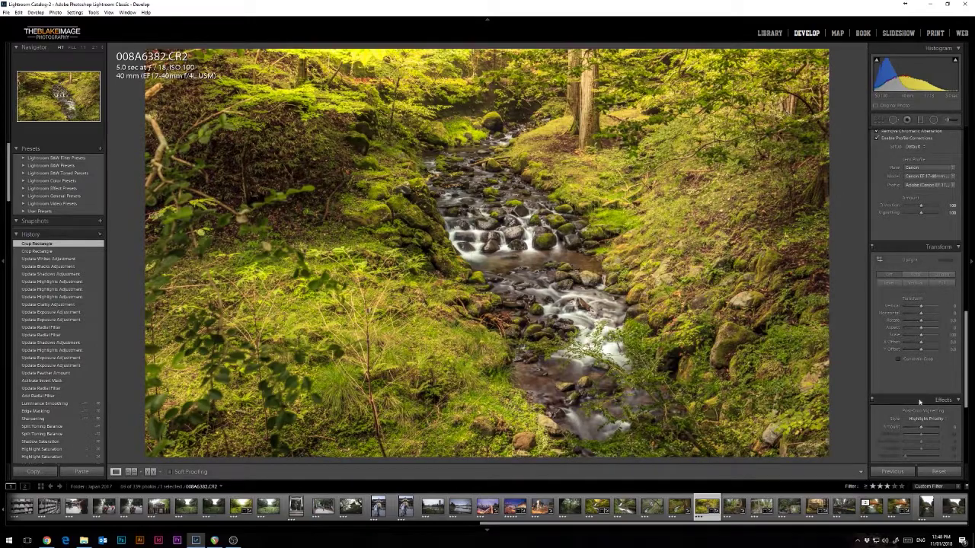
{"action": "scroll", "coordinate": [920, 406], "scroll_direction": "down", "scroll_amount": 3}
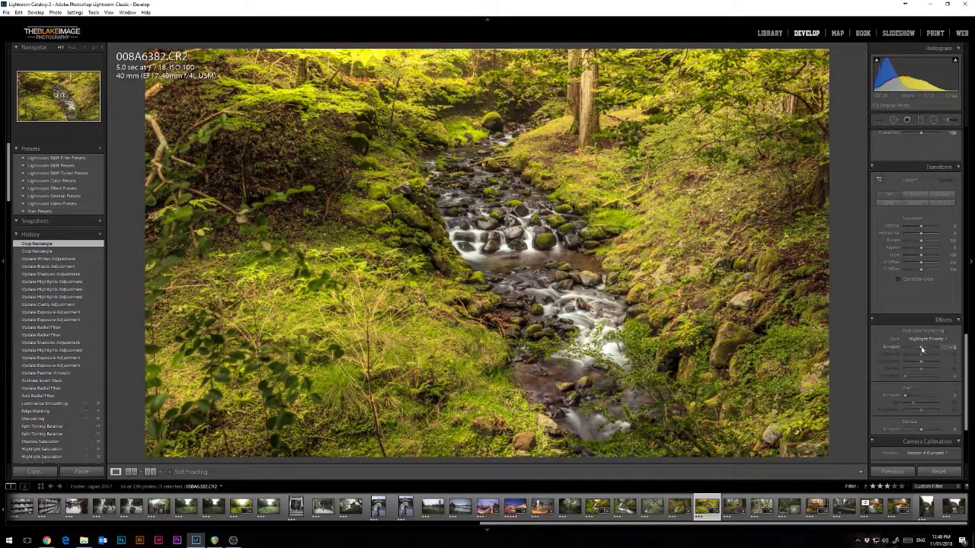
{"action": "left_click_drag", "start_coordinate": [921, 348], "coordinate": [917, 348]}
{"action": "left_click", "coordinate": [951, 347]}
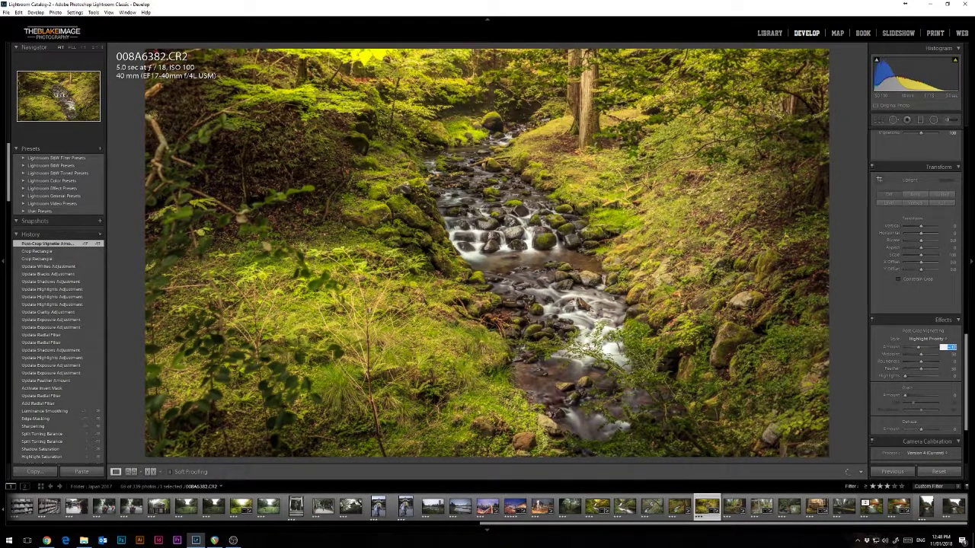
{"action": "type", "text": "-10"}
{"action": "key", "text": "Return"}
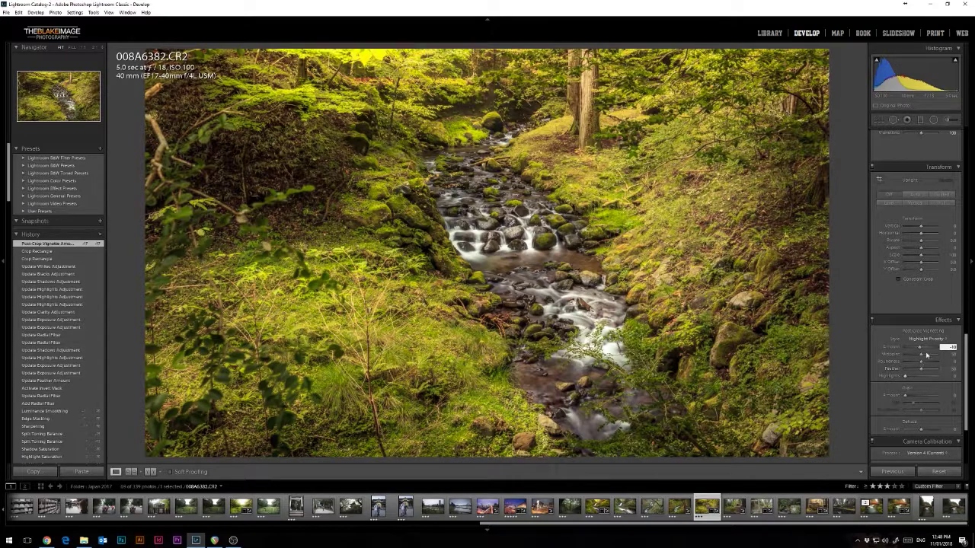
Set the post-crop vignette's midpoint to 40
{"action": "left_click_drag", "start_coordinate": [922, 356], "coordinate": [919, 358]}
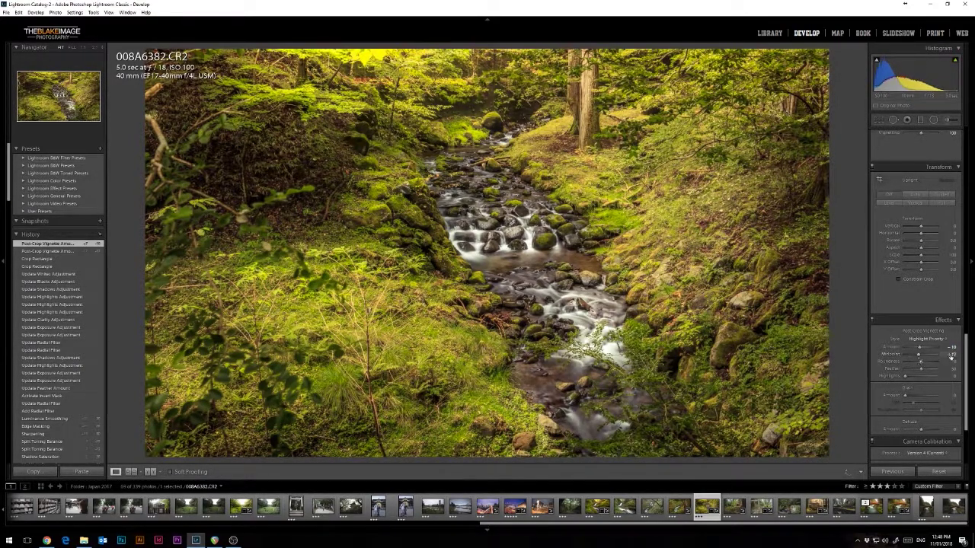
{"action": "left_click", "coordinate": [950, 355]}
{"action": "type", "text": "40"}
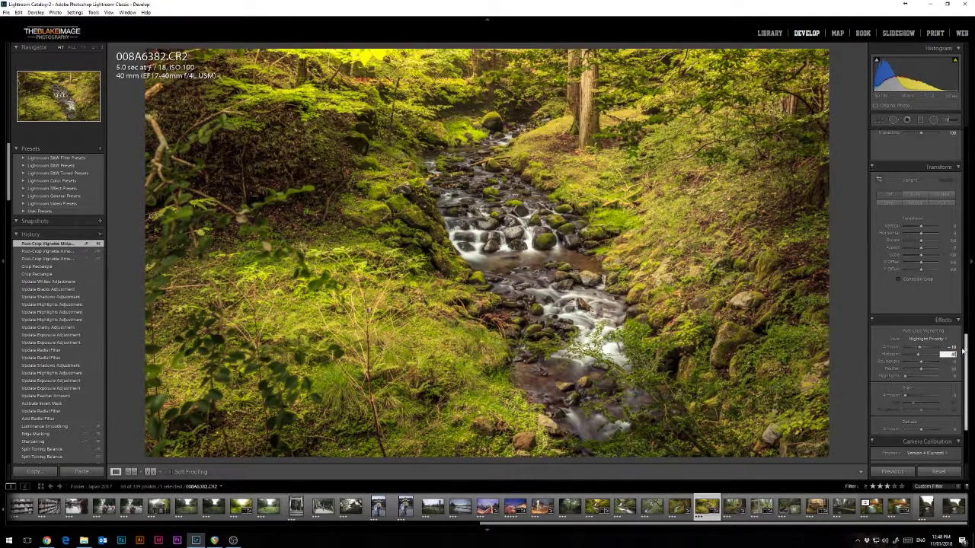
{"action": "key", "text": "Return"}
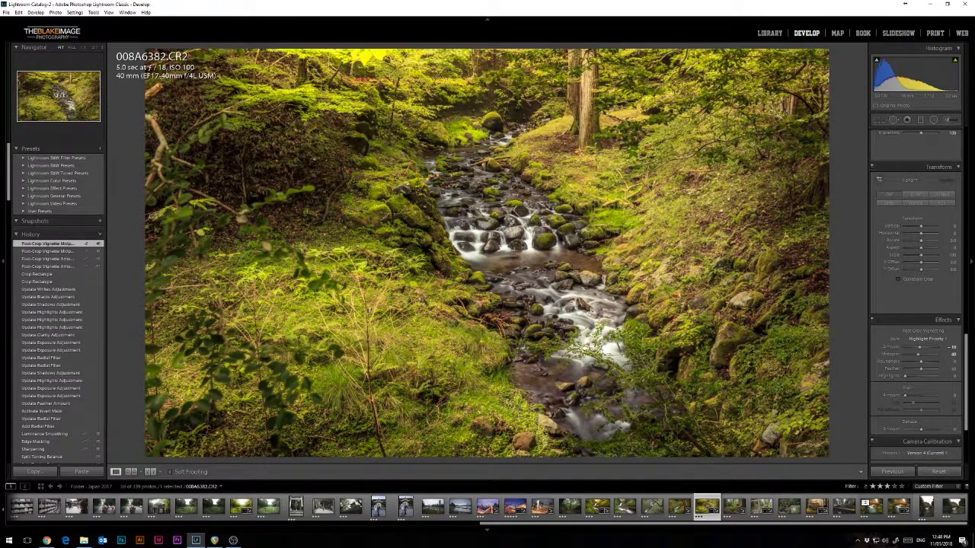
{"action": "left_click_drag", "start_coordinate": [965, 381], "coordinate": [965, 175]}
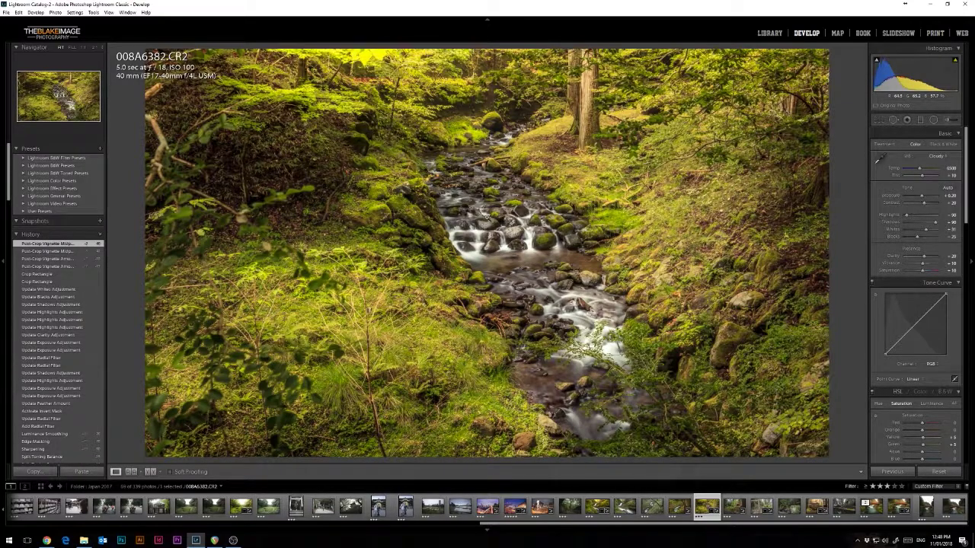
{"action": "left_click", "coordinate": [487, 217]}
{"action": "left_click", "coordinate": [487, 217]}
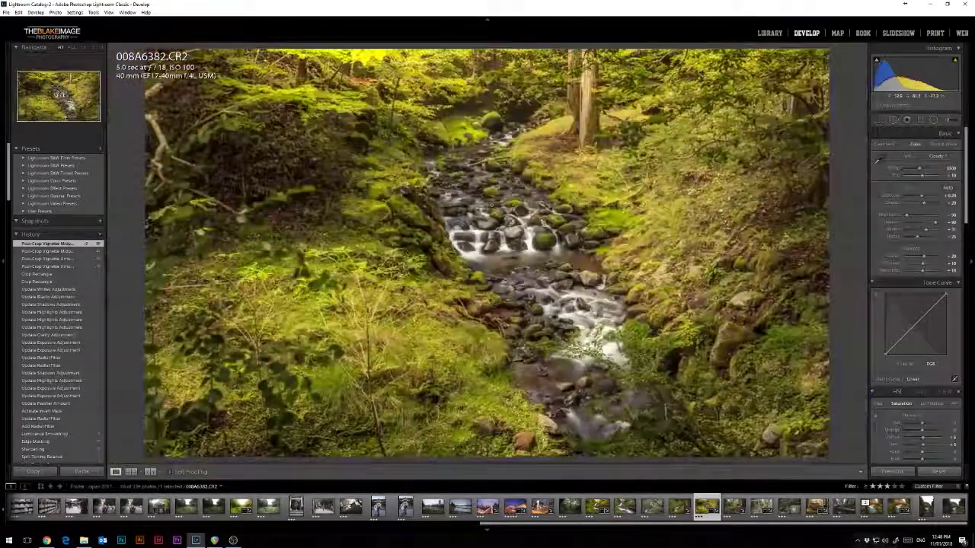